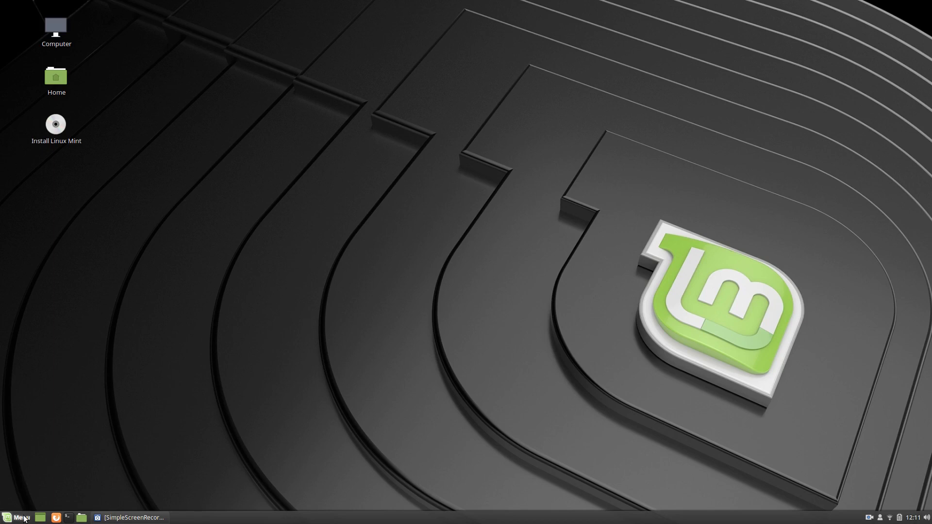
Launch the installer and accept English (Australia), the Australia/Perth timezone and the Australian keyboard.
double_click(59, 123)
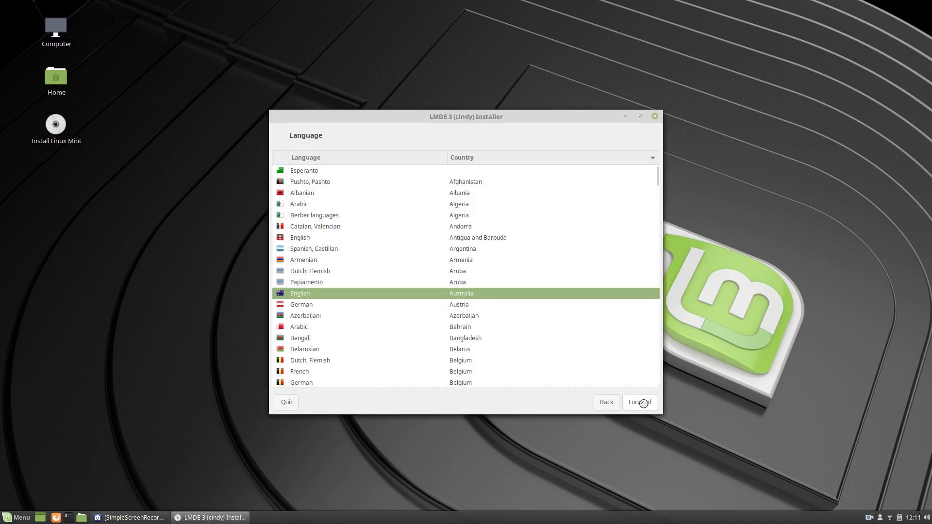
click(642, 403)
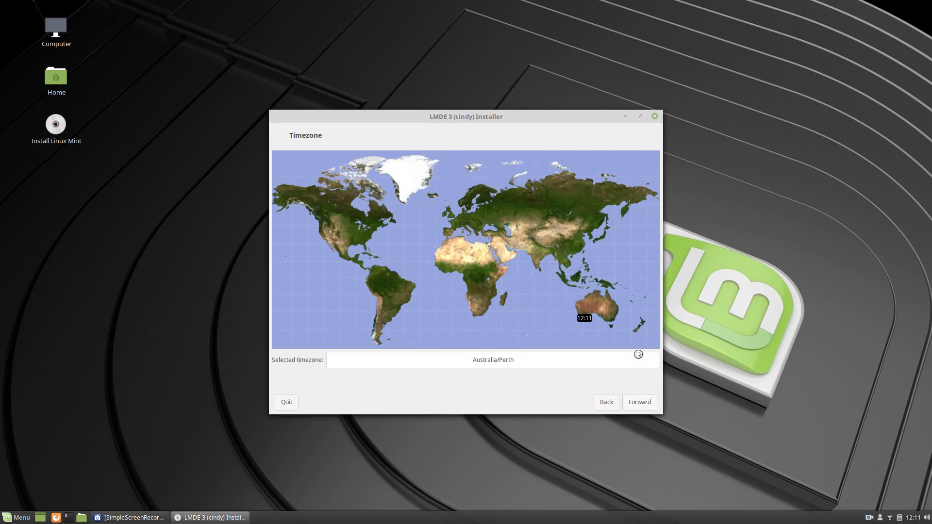
click(648, 401)
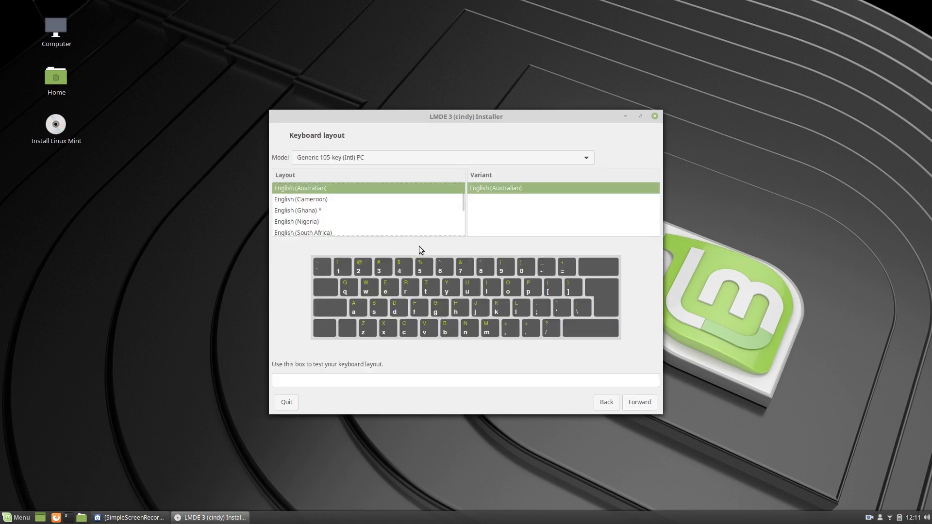
click(638, 402)
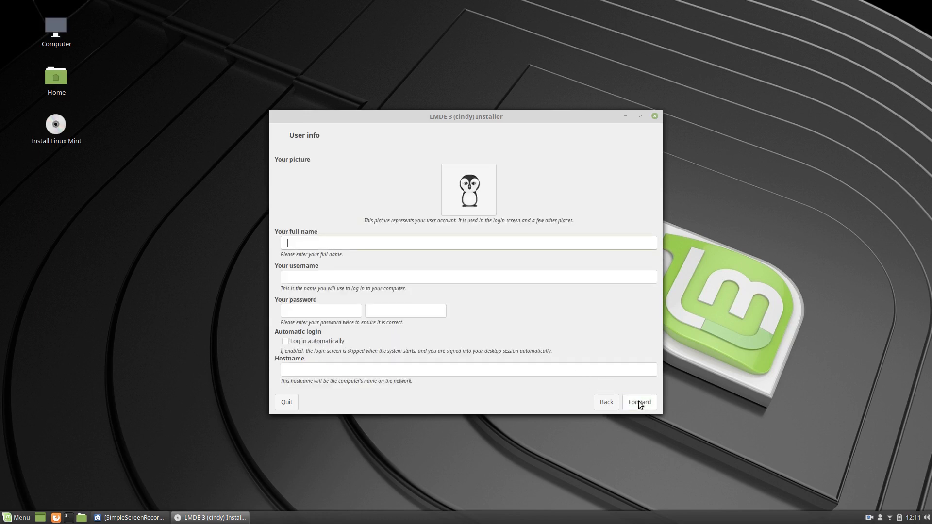
Choose the lightning account picture, enter the full name, the password twice, and hostname desktop-lmde.
click(476, 183)
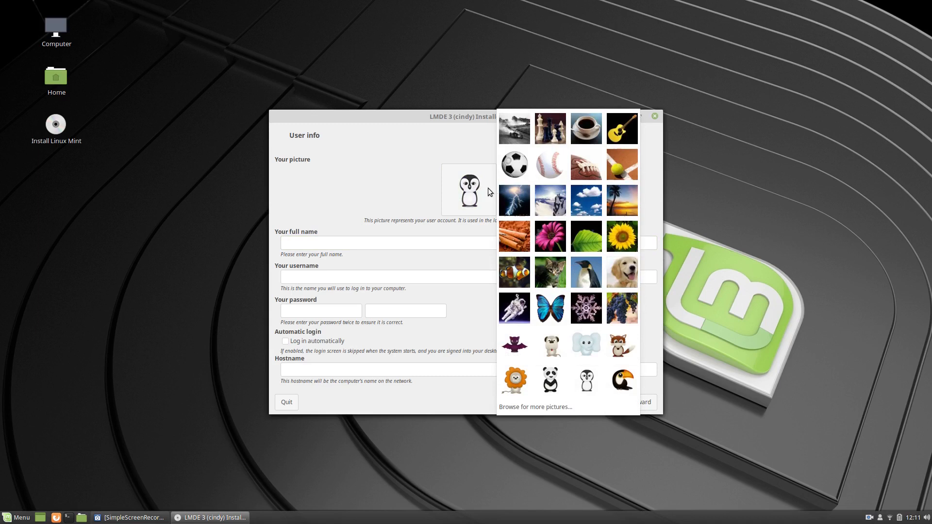
click(514, 200)
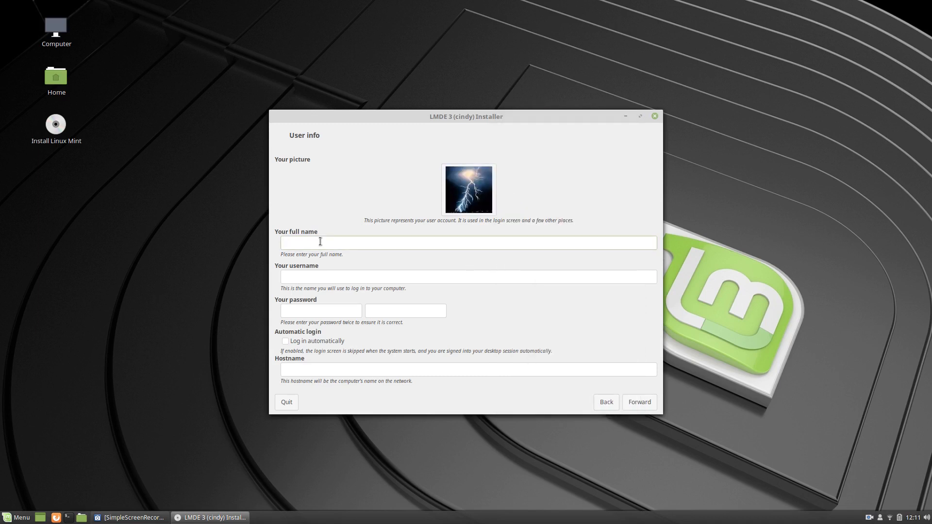
text(Colin Brash)
key(Tab)
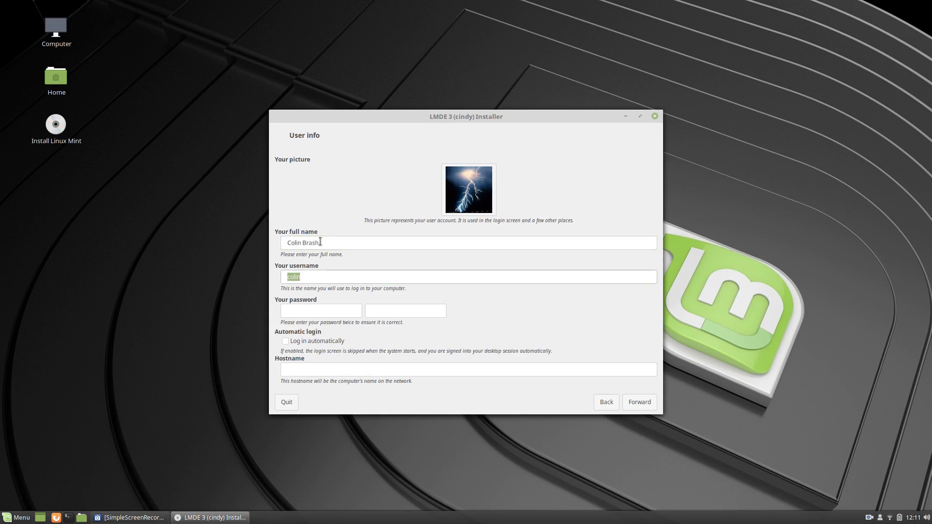
text(********)
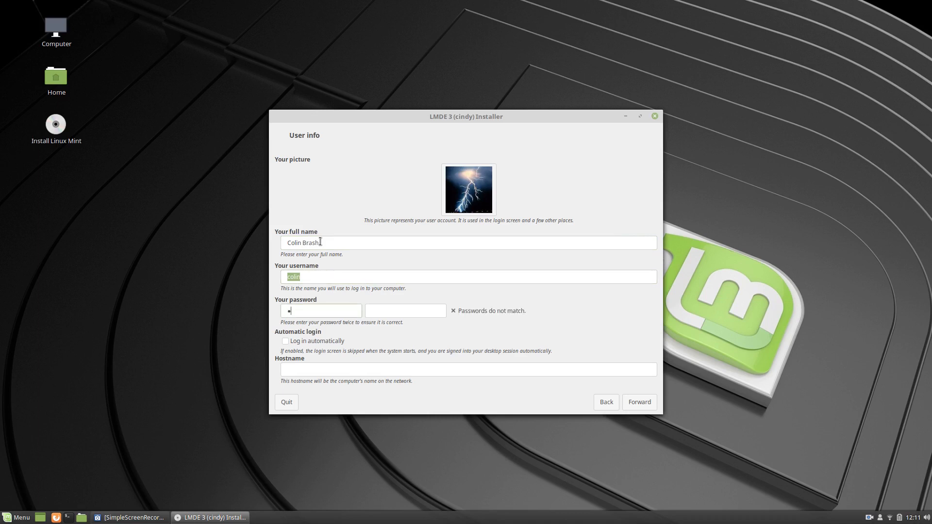
key(Tab)
text(********)
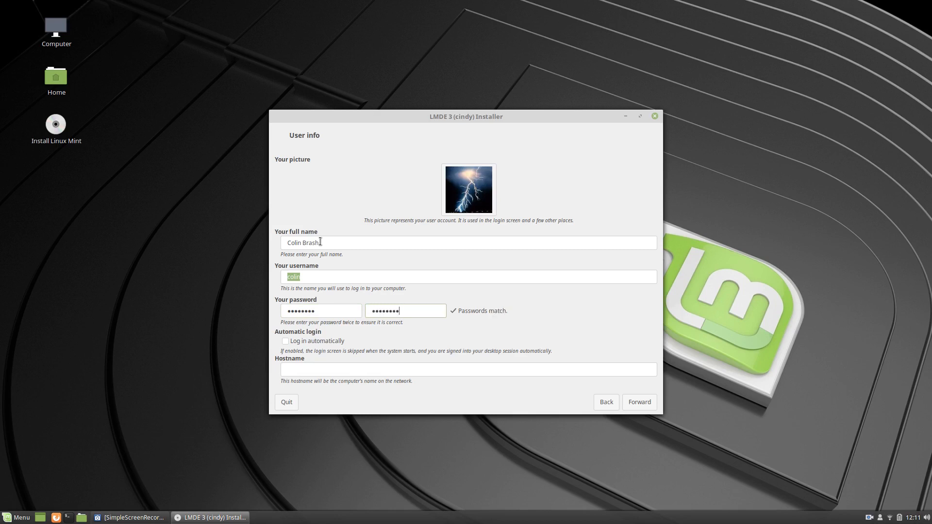
click(332, 369)
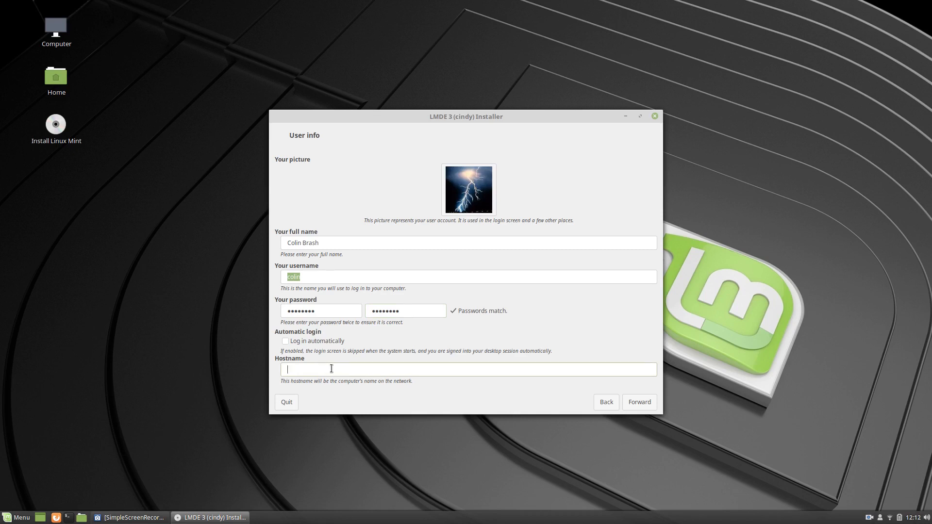
text(desktop-lmde)
Continue to partitioning and start mounting /dev/sda1 at /boot/efi, then cancel that edit.
click(637, 402)
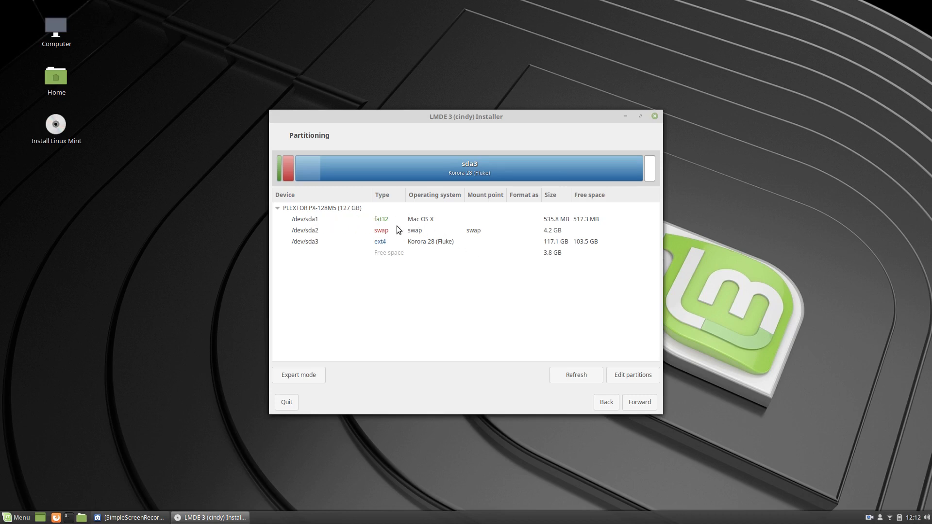
double_click(307, 220)
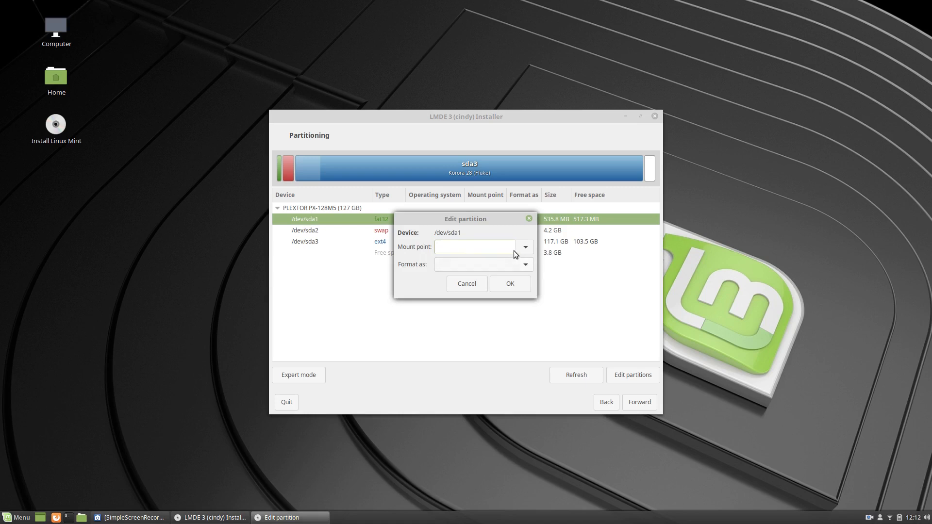
click(523, 248)
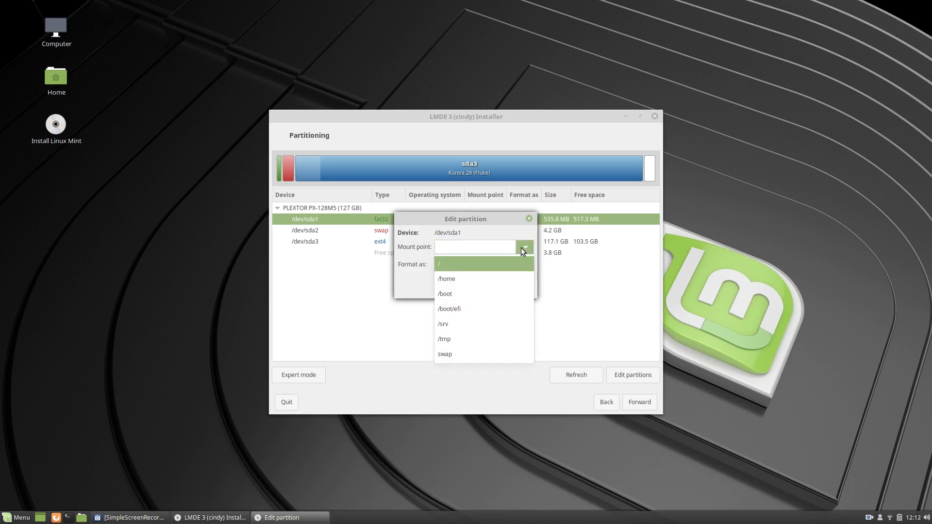
click(472, 309)
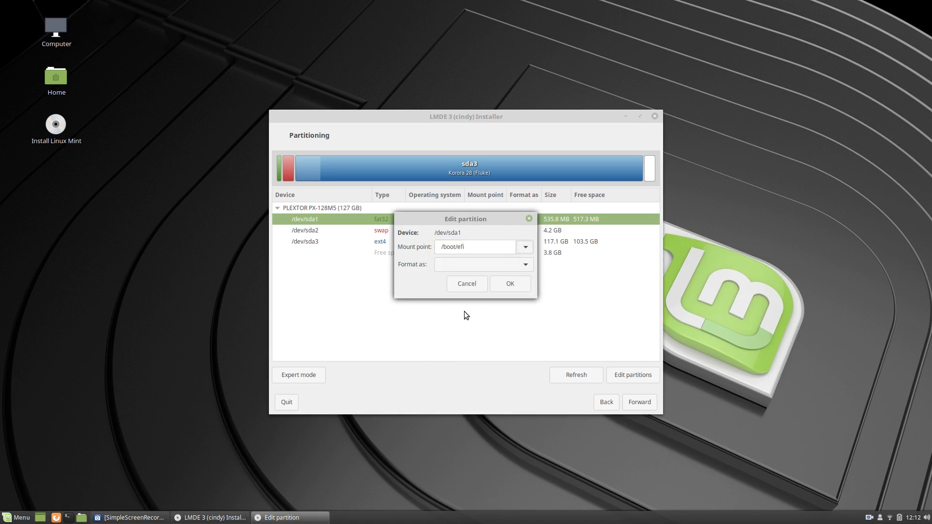
click(463, 284)
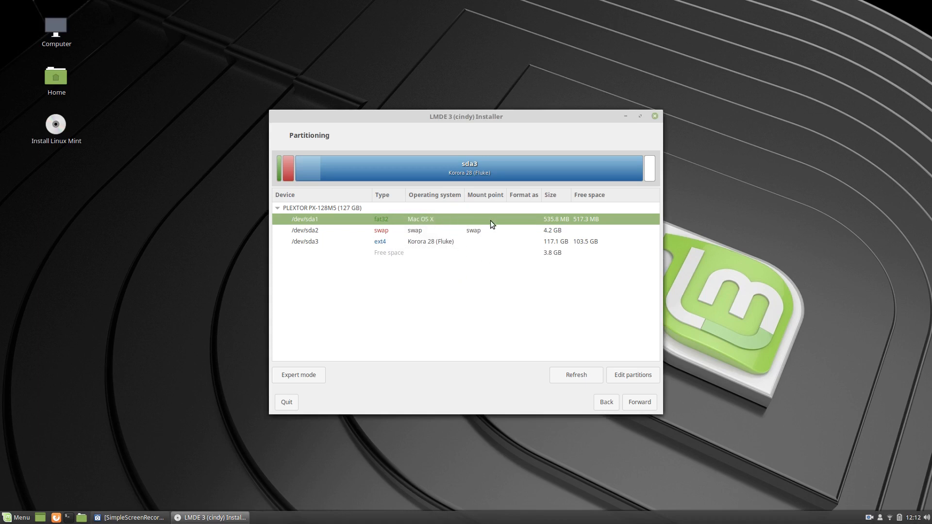
Set /dev/sda1 to mount at /boot/efi and format as exfat.
double_click(357, 222)
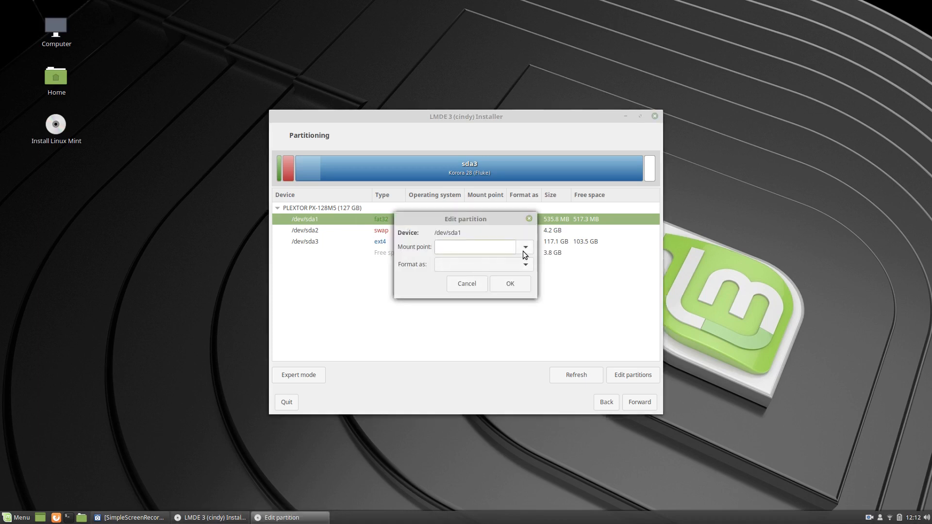
click(523, 249)
click(487, 305)
click(524, 263)
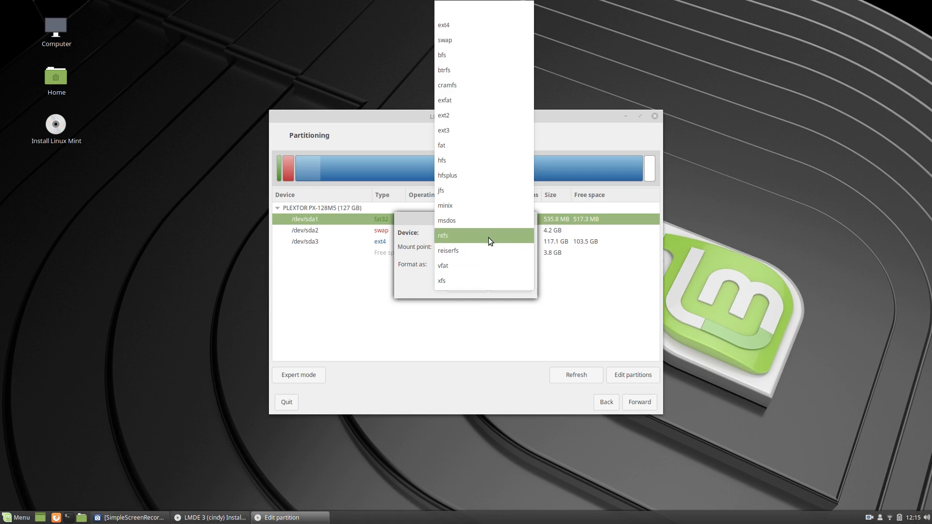
click(450, 99)
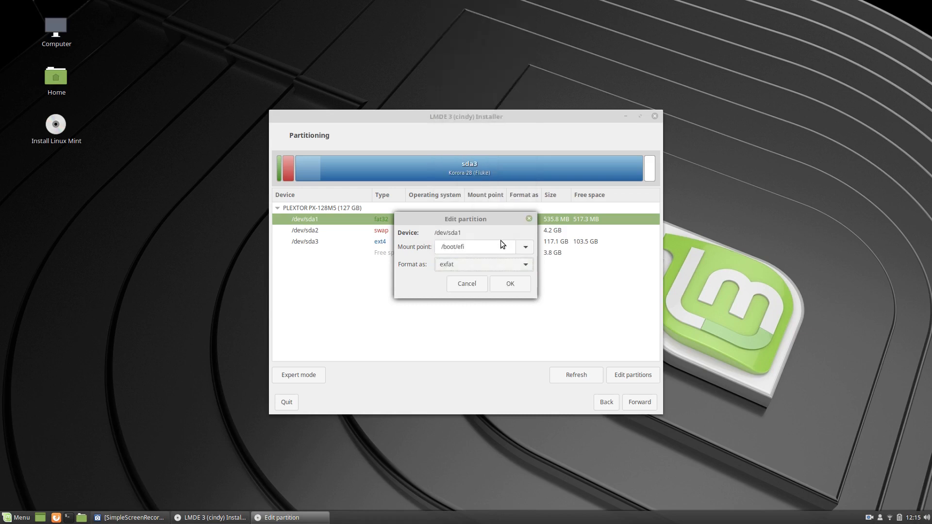
click(509, 287)
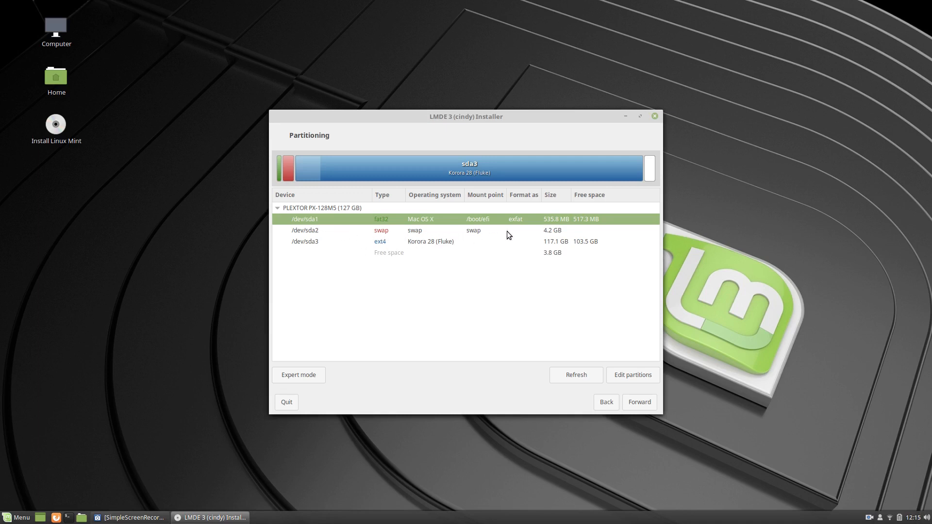
Make /dev/sda3 the root (/) partition formatted as ext4.
double_click(303, 243)
click(527, 249)
click(488, 261)
click(525, 265)
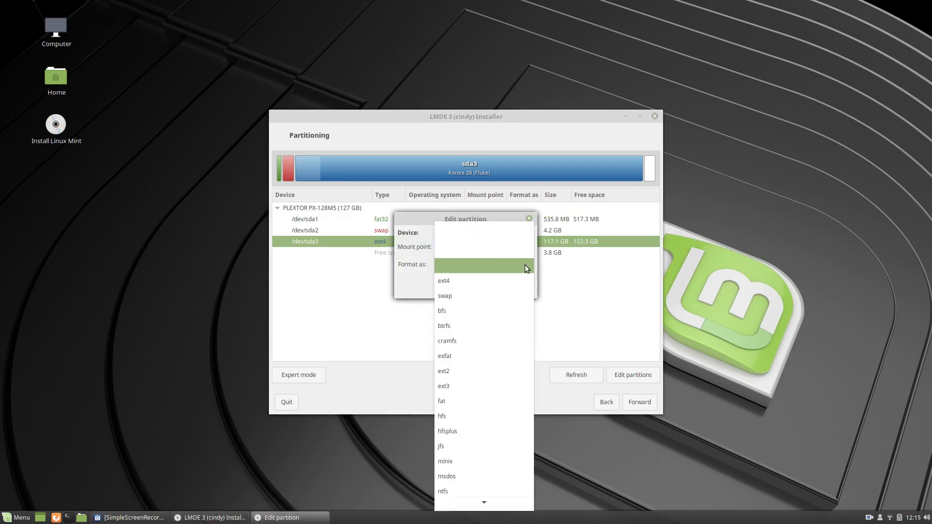
click(471, 280)
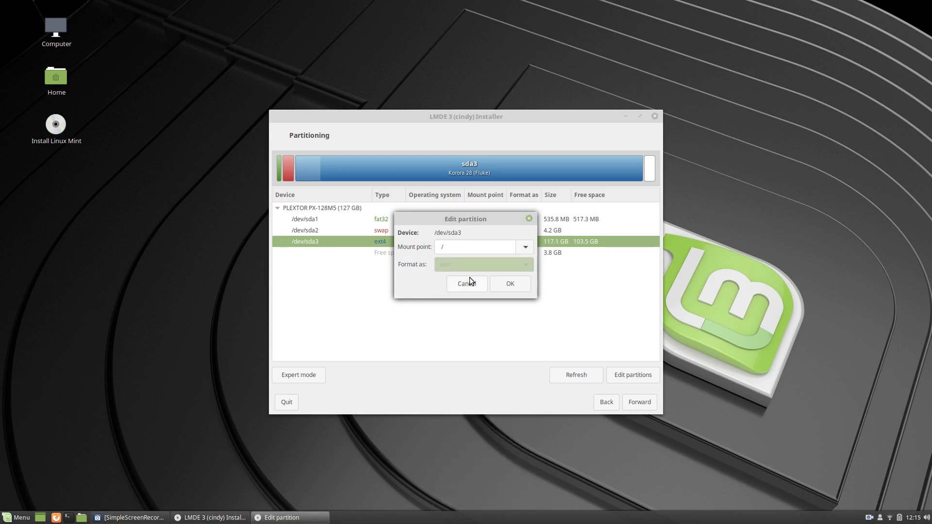
click(507, 284)
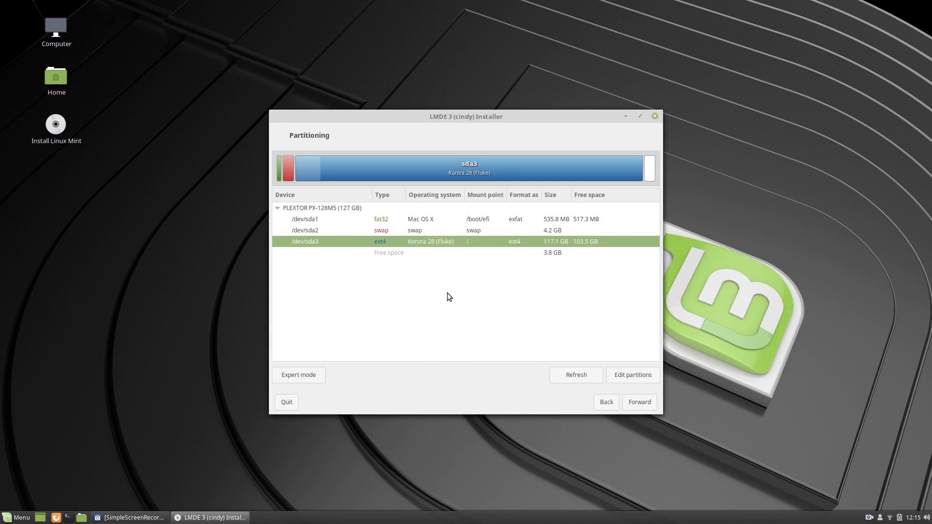
After the EFI warning, reformat /dev/sda1 as vfat and continue to the bootloader options.
click(636, 402)
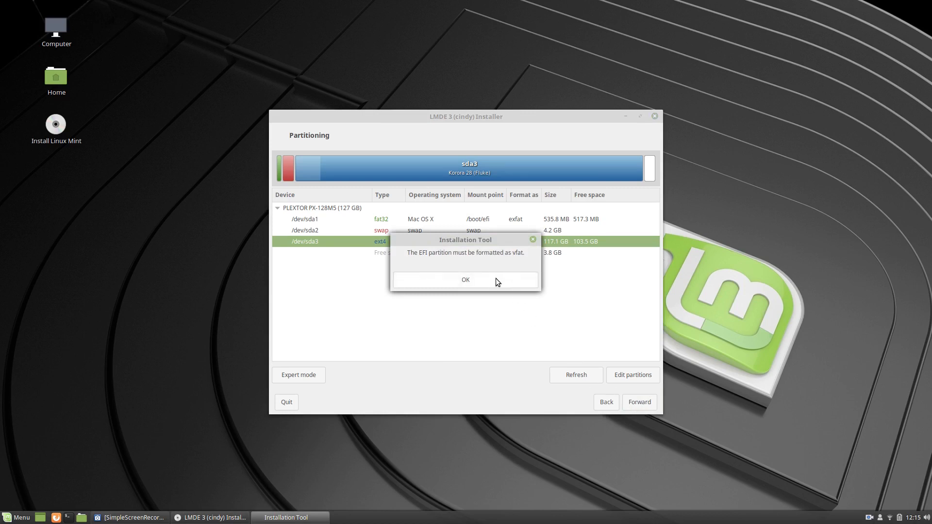
click(480, 281)
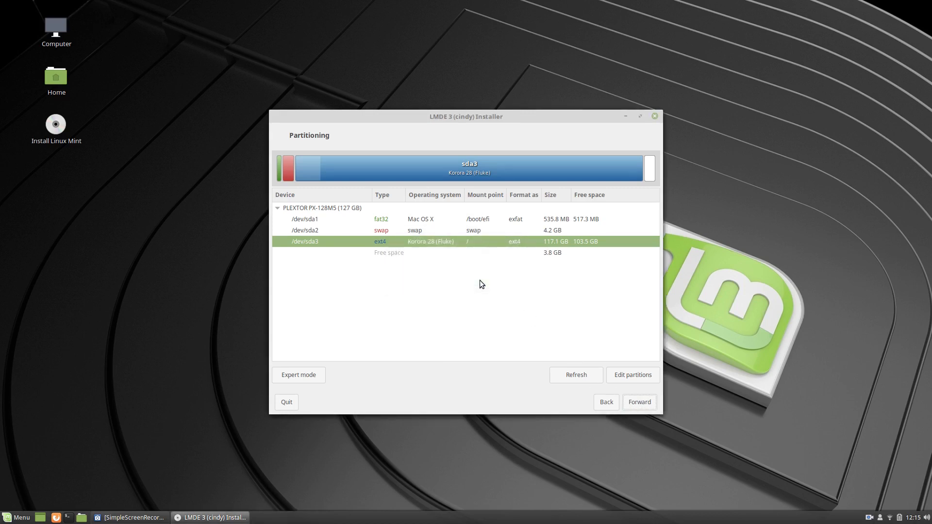
click(392, 220)
double_click(392, 219)
click(518, 264)
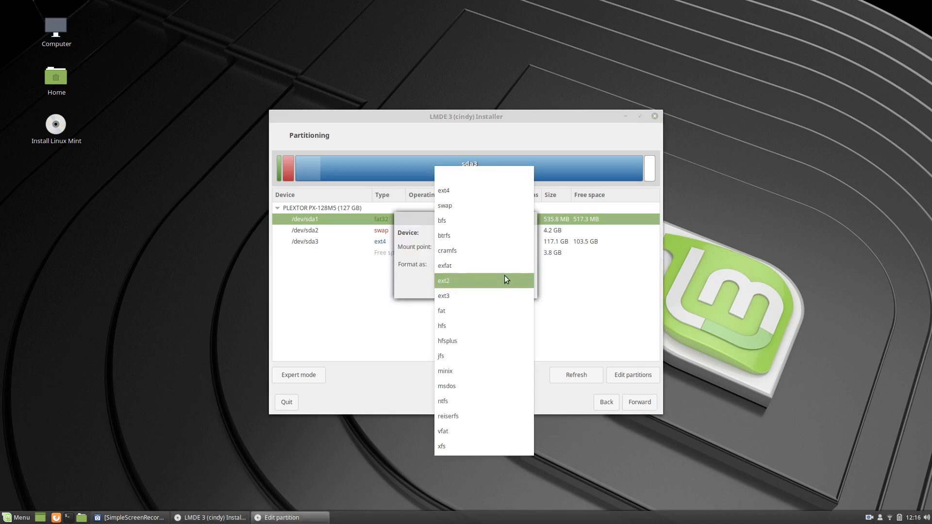
click(455, 430)
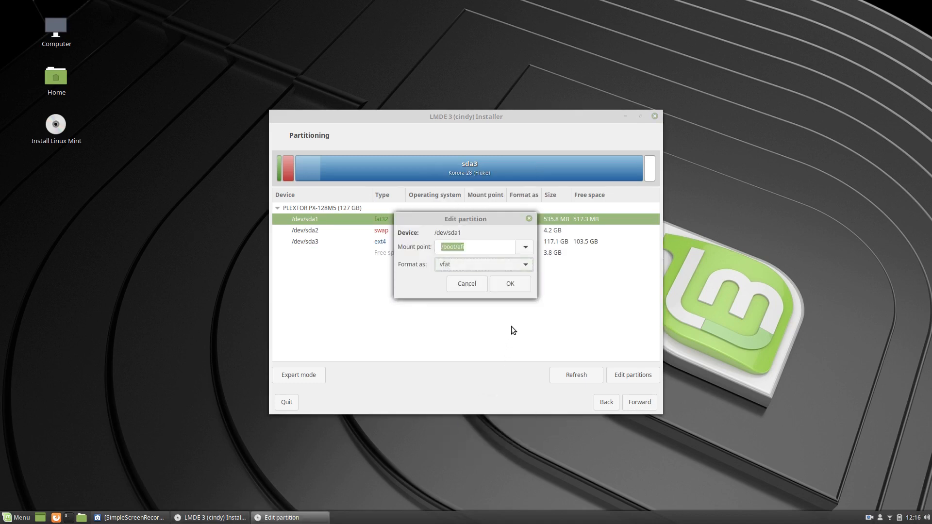
click(517, 285)
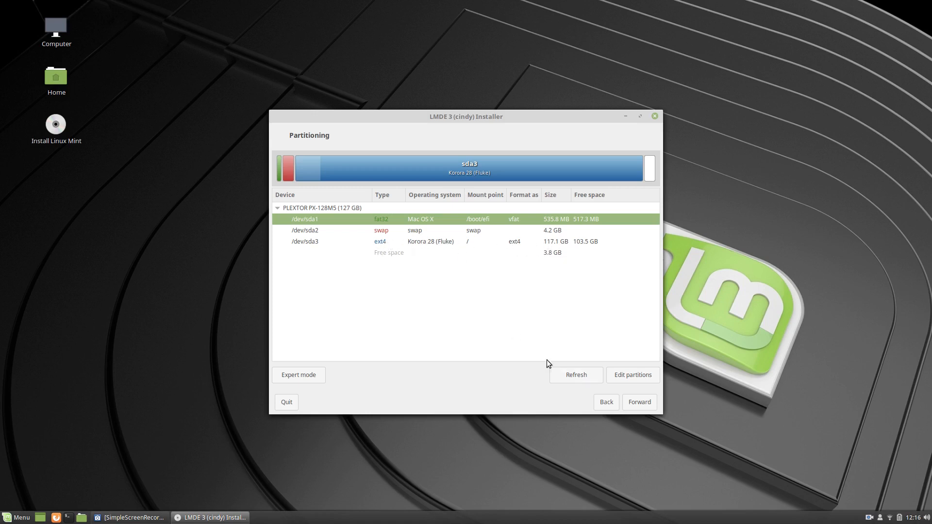
click(643, 403)
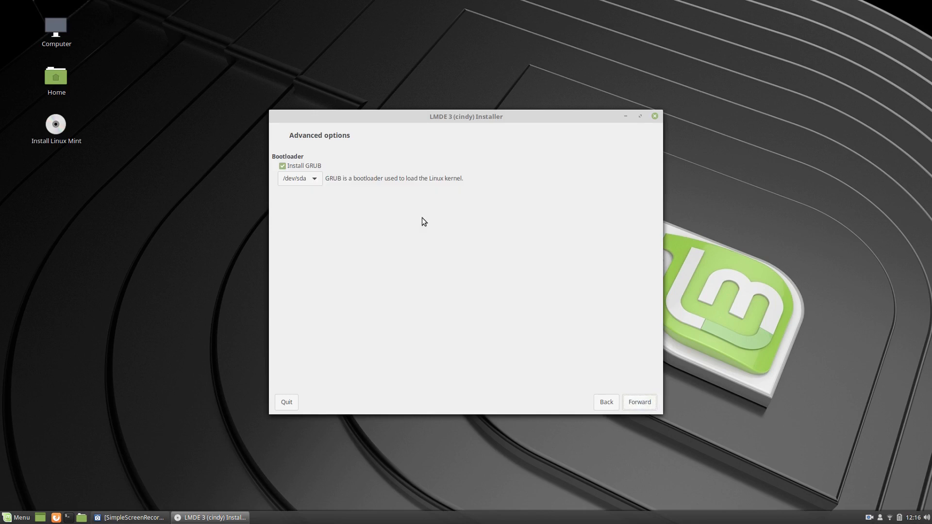
Continue past the bootloader options and summary to start installing Linux Mint.
click(640, 403)
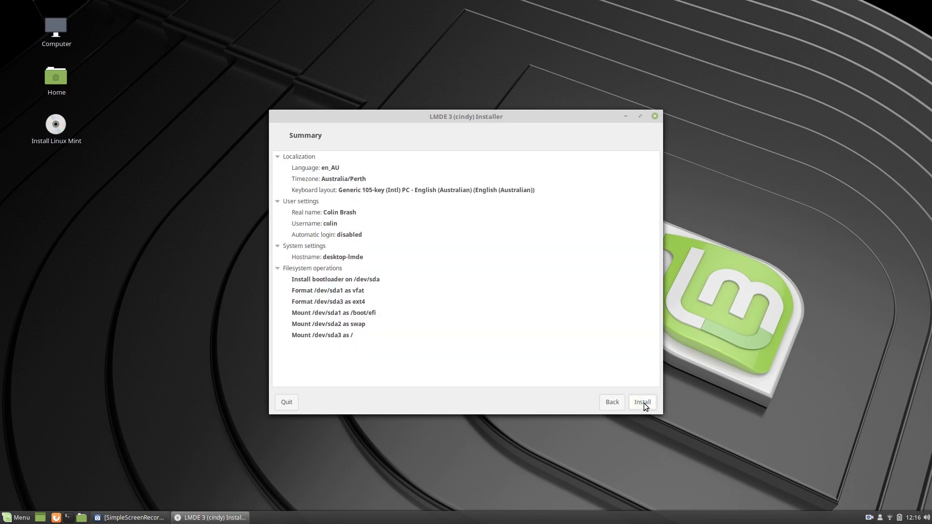
click(643, 403)
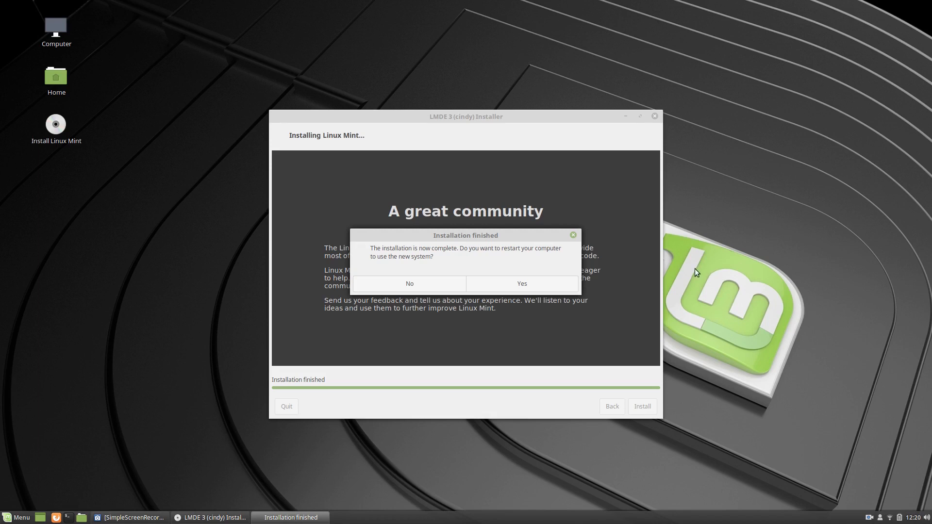
Decline restarting now in the Installation finished dialog.
click(403, 284)
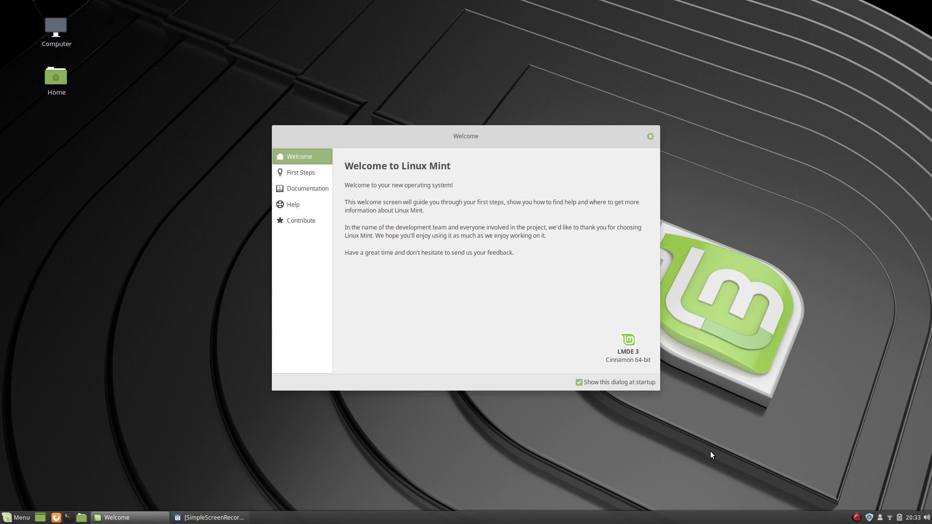
Open Update Manager from the tray, view the First Steps page, and dismiss the Update Manager introduction.
click(869, 517)
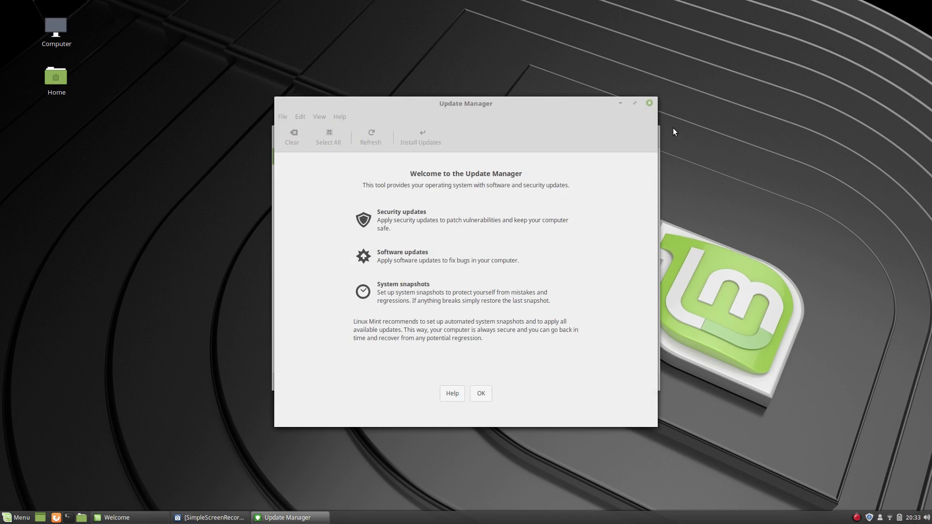
click(620, 104)
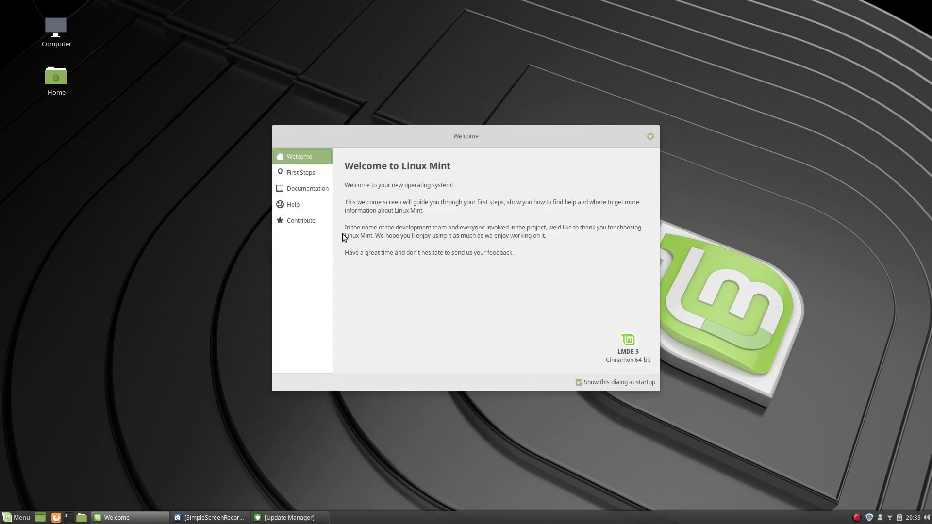
click(303, 172)
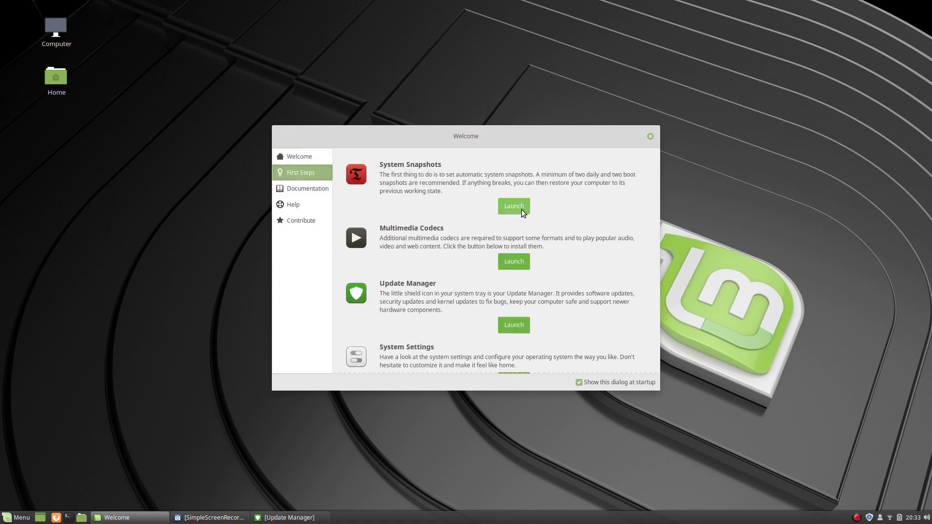
click(870, 518)
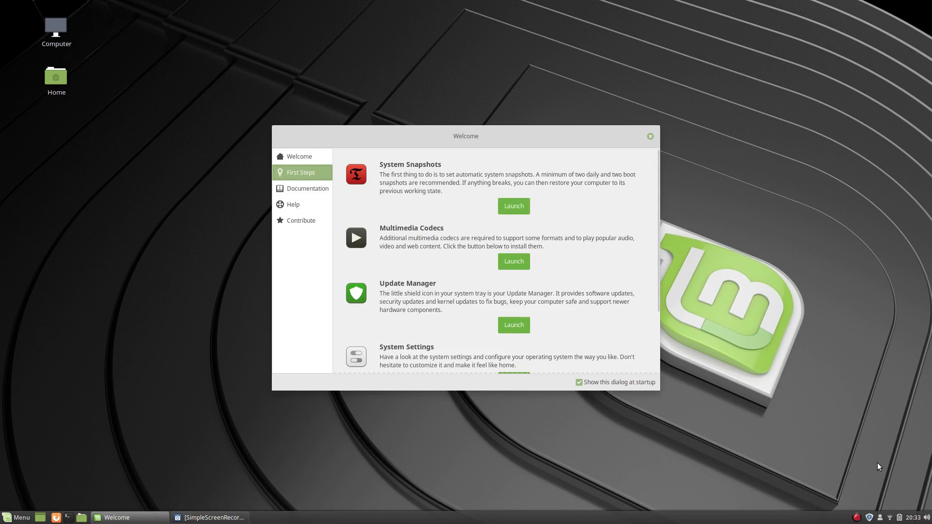
click(870, 518)
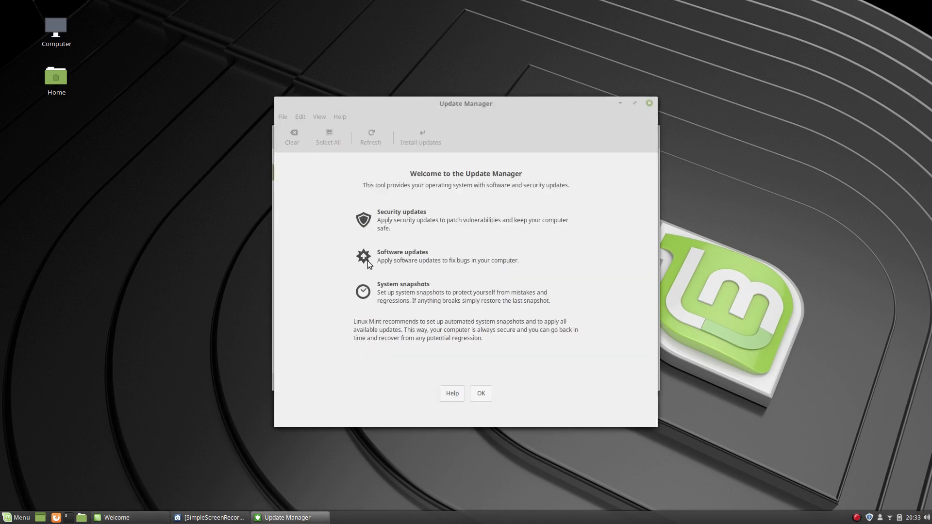
click(481, 394)
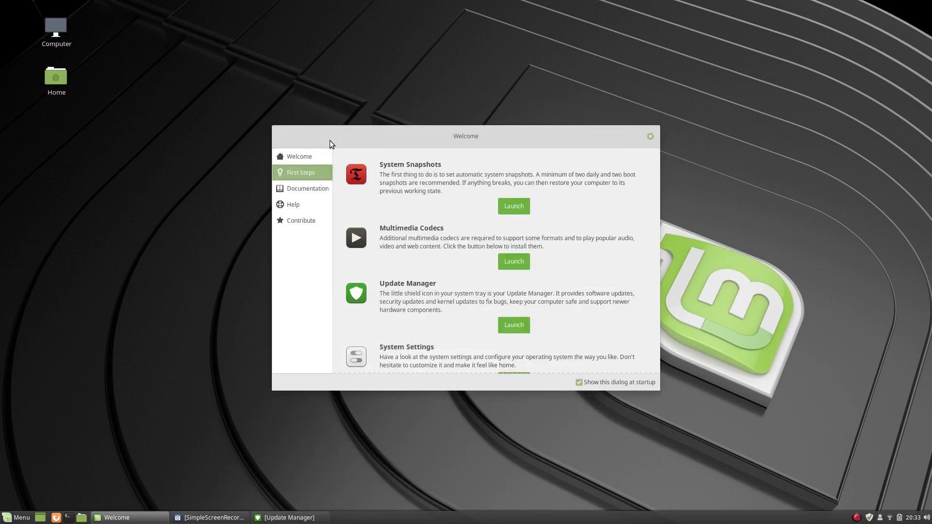
click(304, 517)
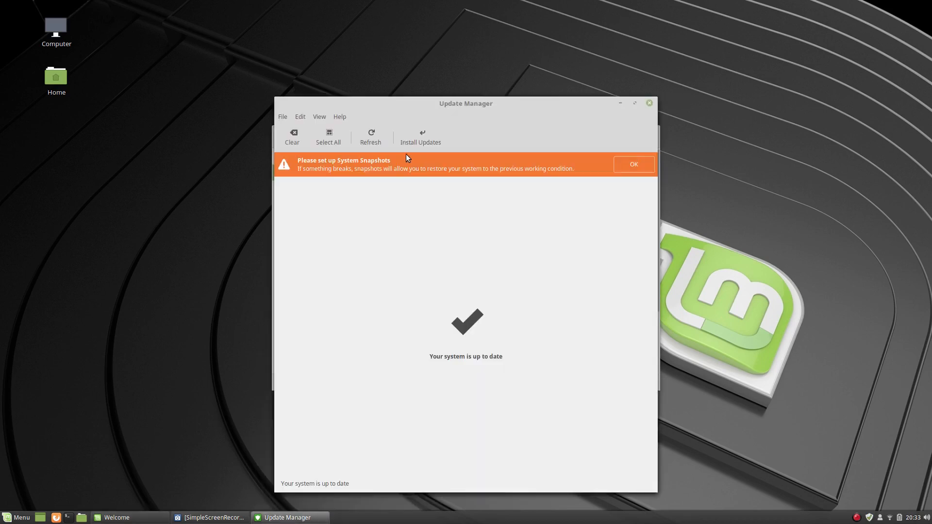
Turn off the 'system snapshots not set up' warning in Update Manager preferences.
click(301, 117)
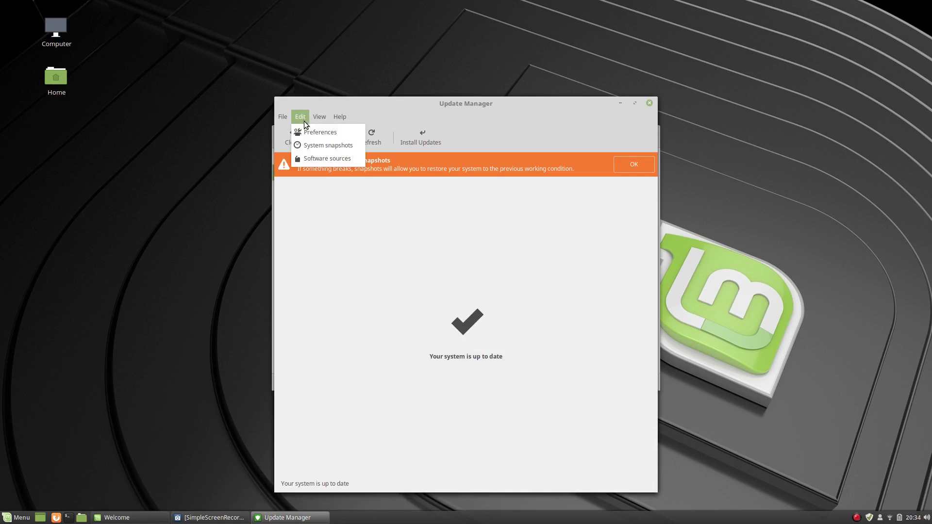
click(313, 132)
click(310, 244)
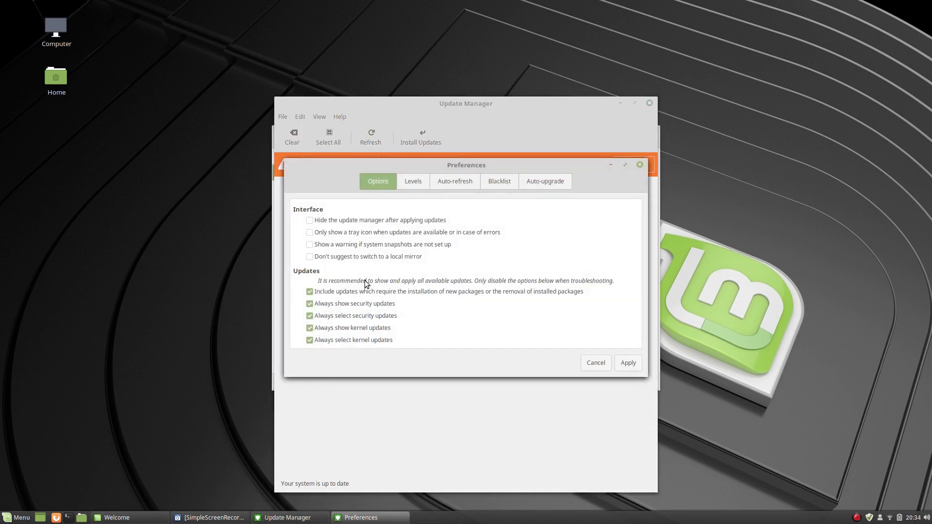
click(625, 365)
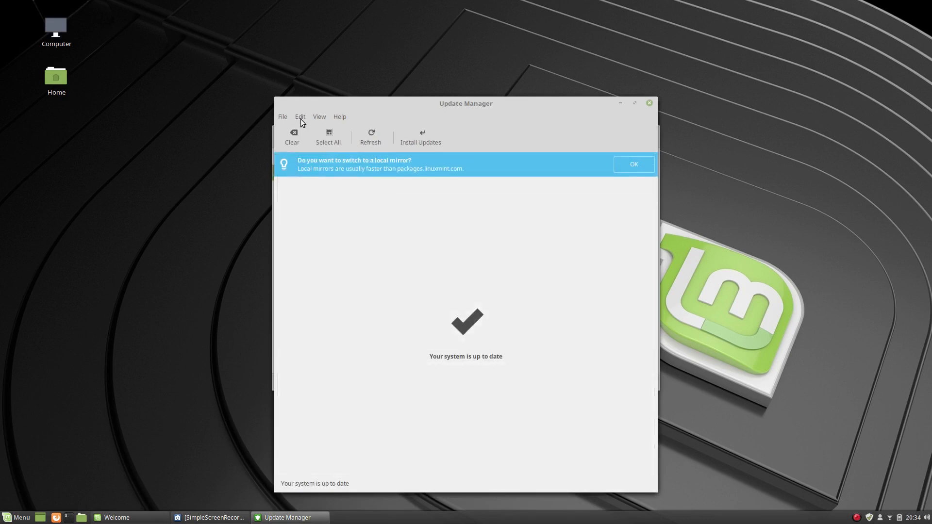
Move the Update Manager window and accept the local mirror suggestion.
click(301, 118)
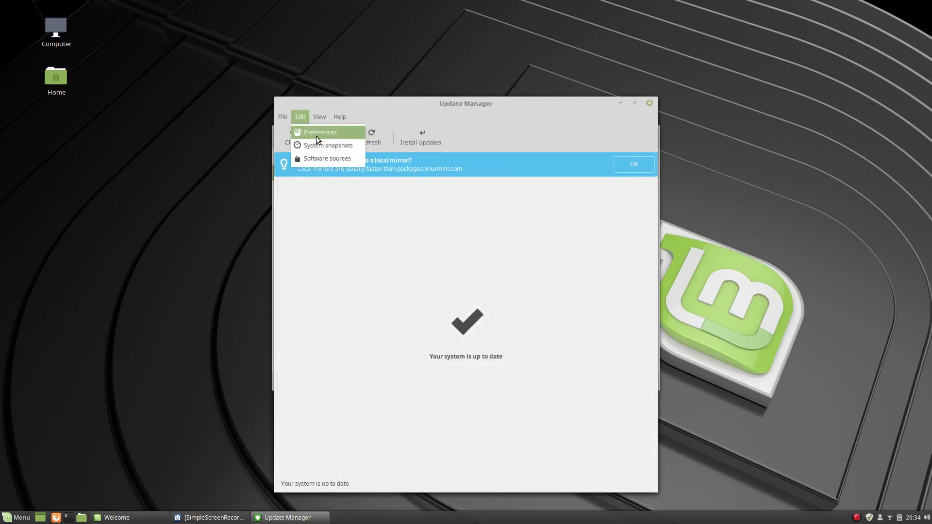
click(316, 136)
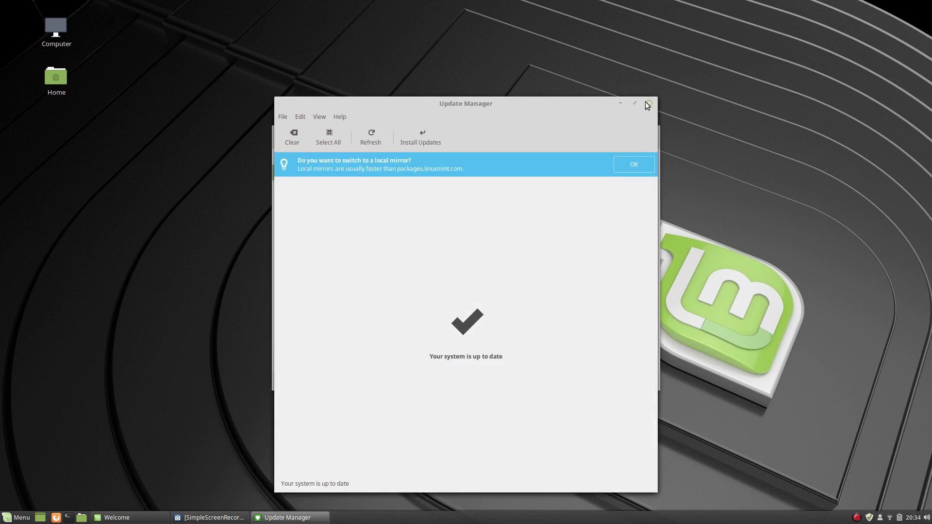
drag(571, 106, 594, 70)
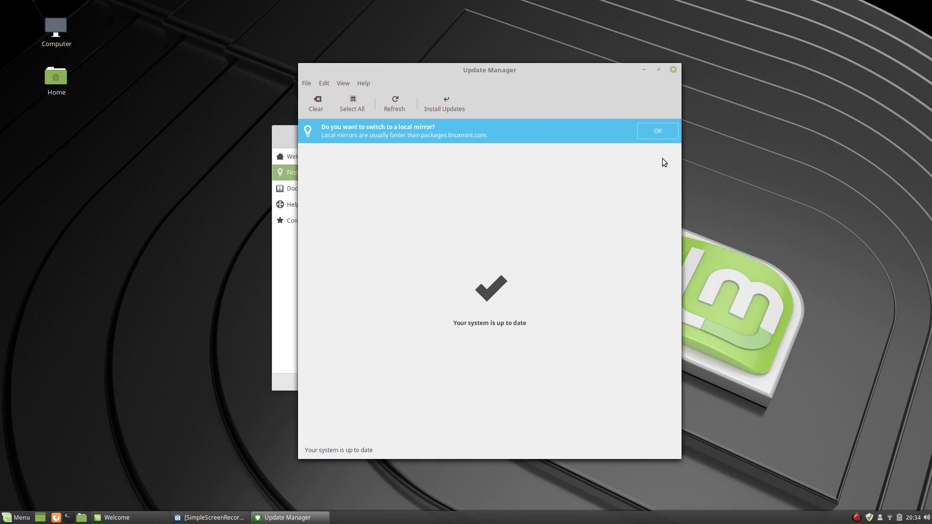
click(665, 133)
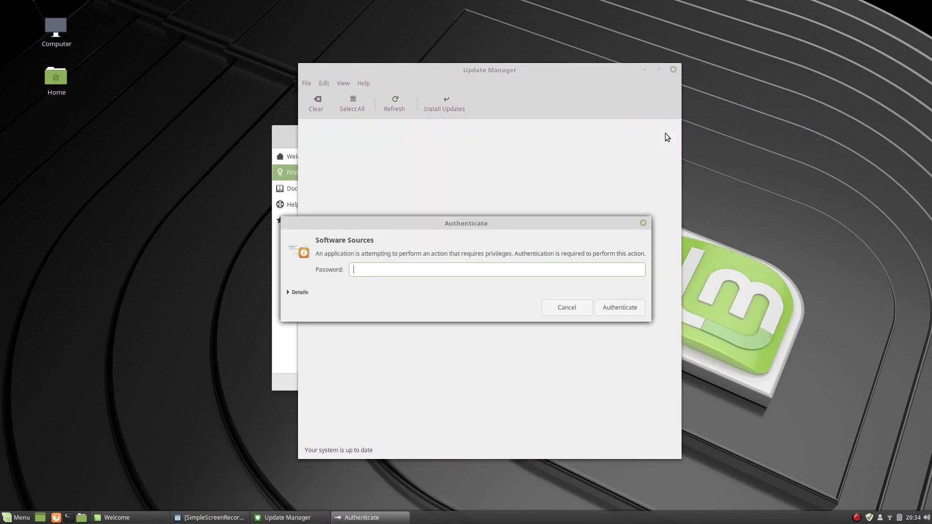
Authenticate with the admin password and switch the Main (cindy) mirror to mirror.internode.on.net.
text(********)
key(Return)
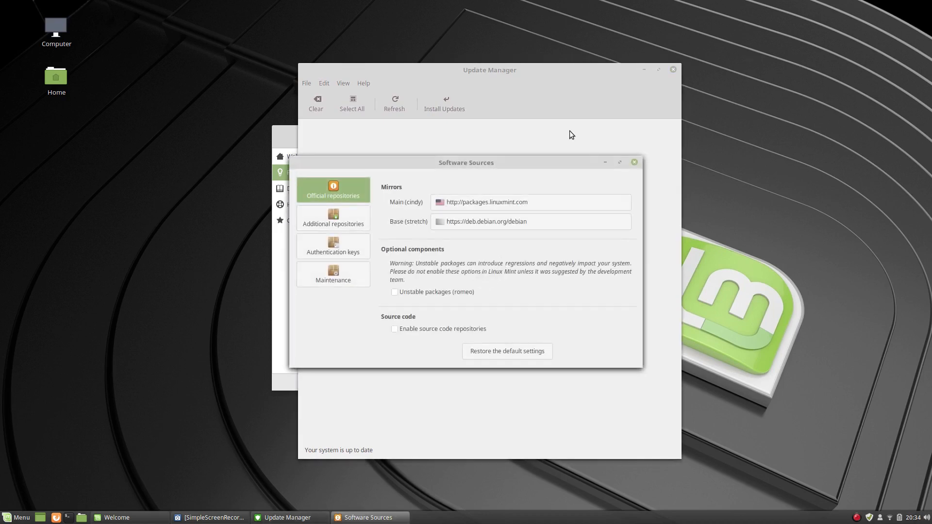
click(505, 200)
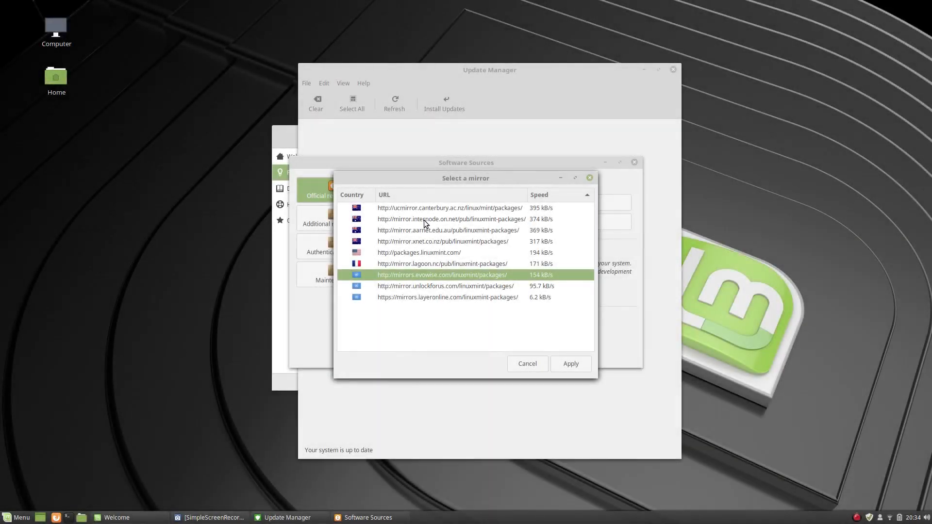
click(424, 221)
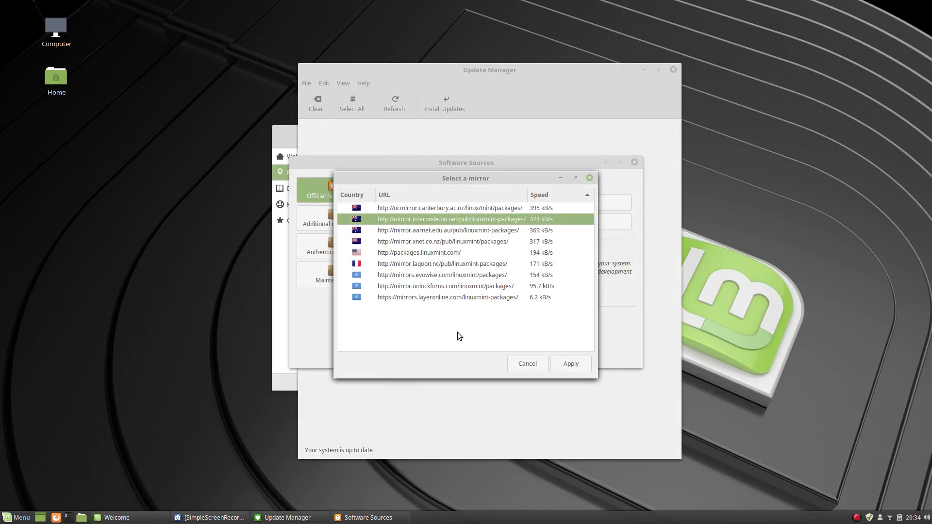
click(565, 367)
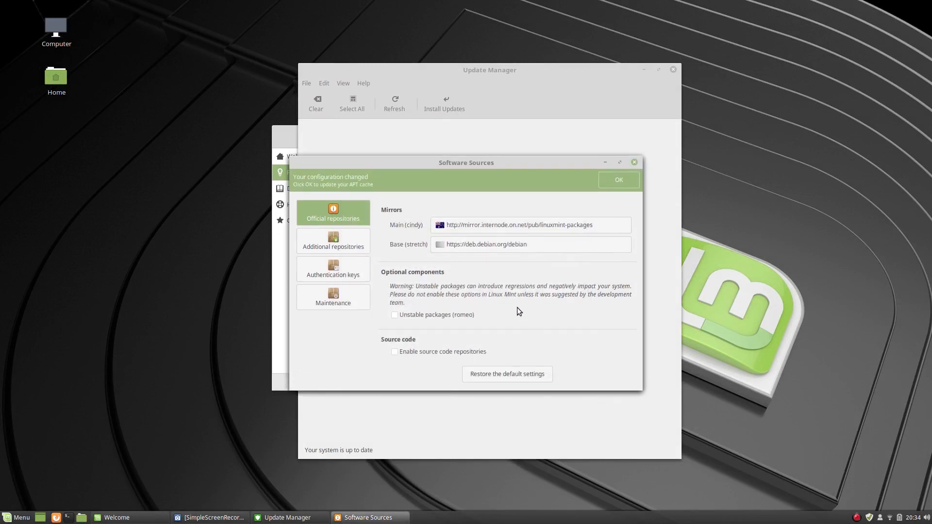
Switch the Base (stretch) mirror to ftp.iinet.net.au, then update the APT cache and show download details.
click(481, 247)
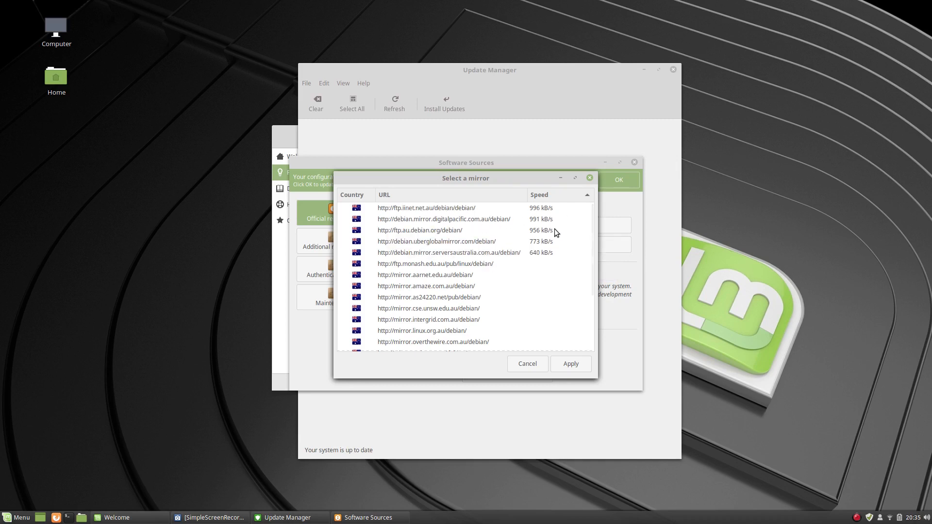
click(427, 208)
click(570, 369)
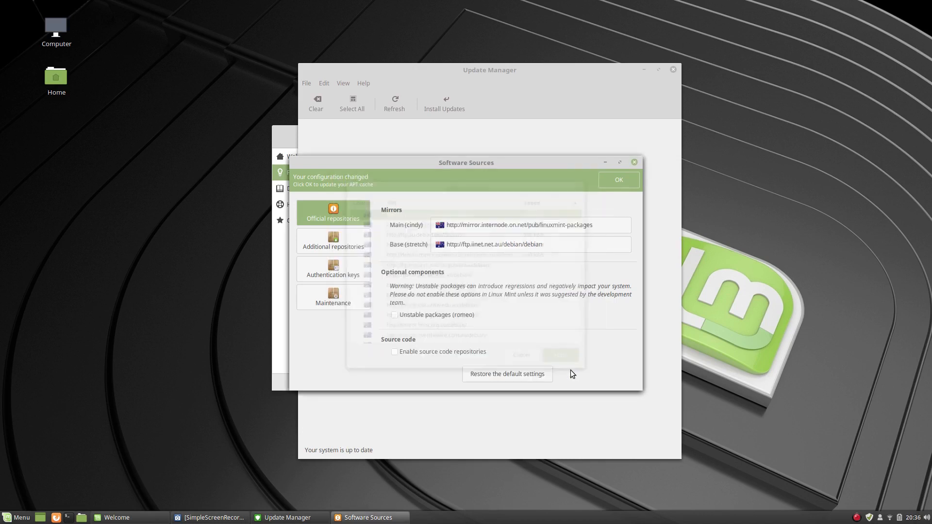
click(622, 183)
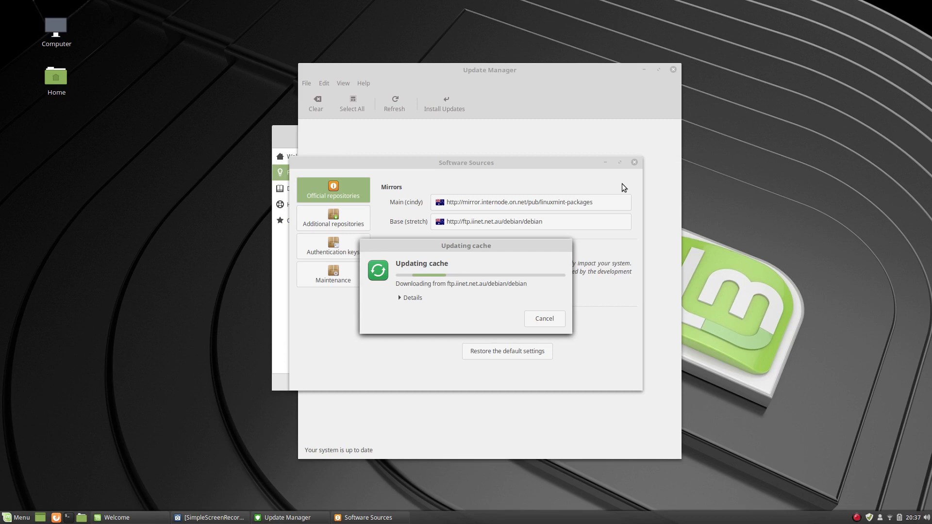
click(401, 298)
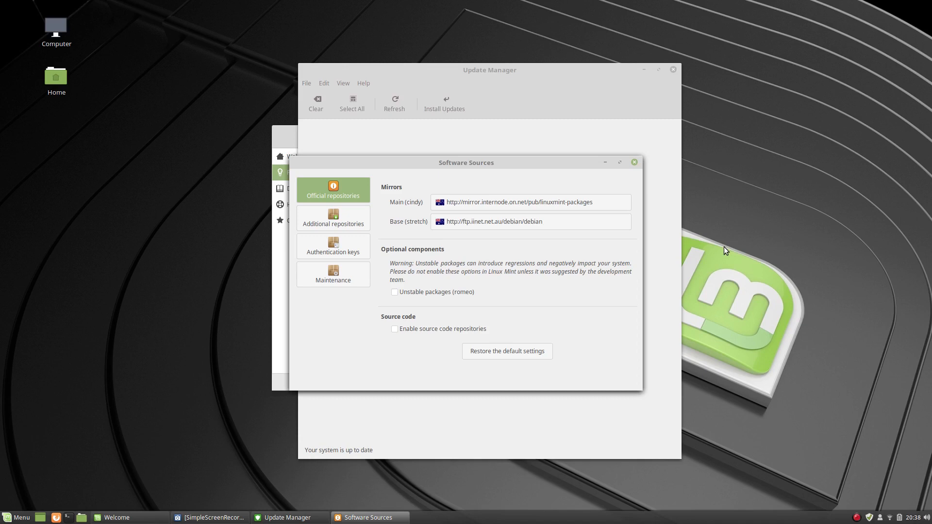
Close Software Sources, move Update Manager aside and close it, then open the Menu.
click(634, 161)
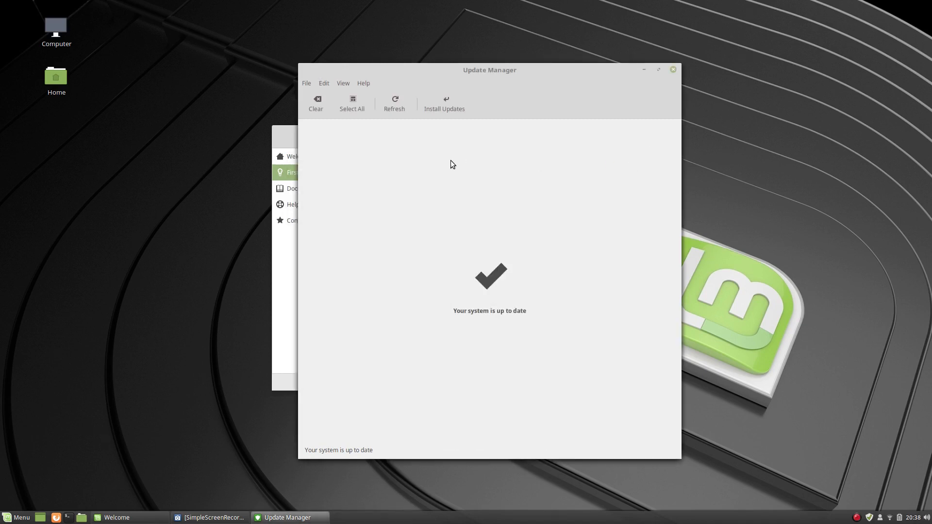
drag(494, 69, 593, 86)
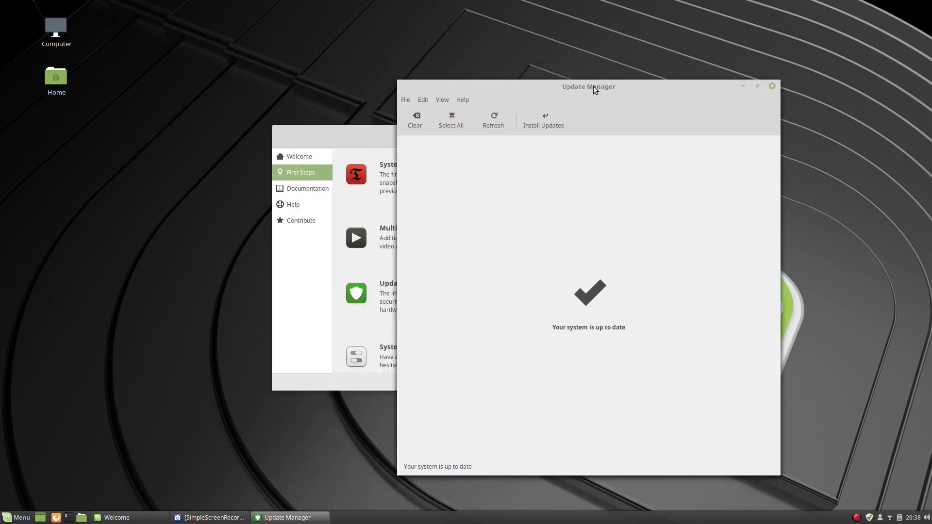
click(772, 87)
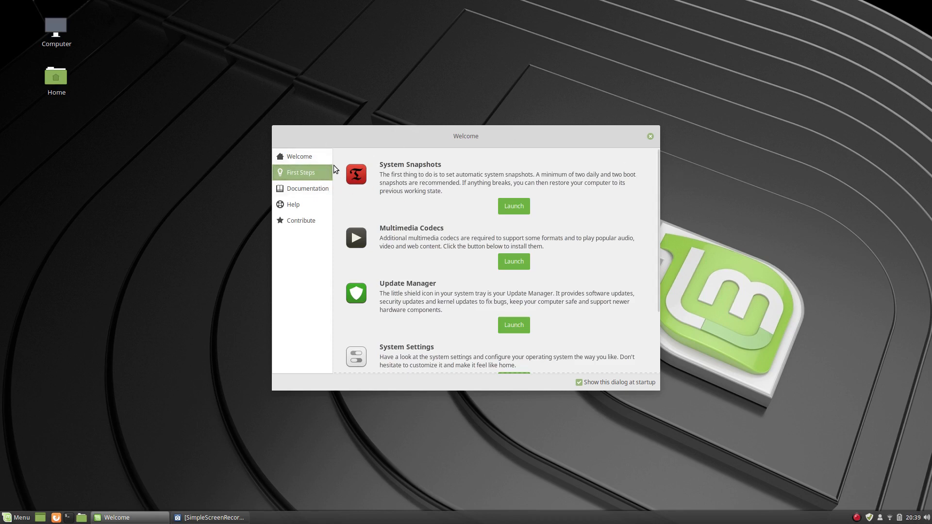
click(23, 518)
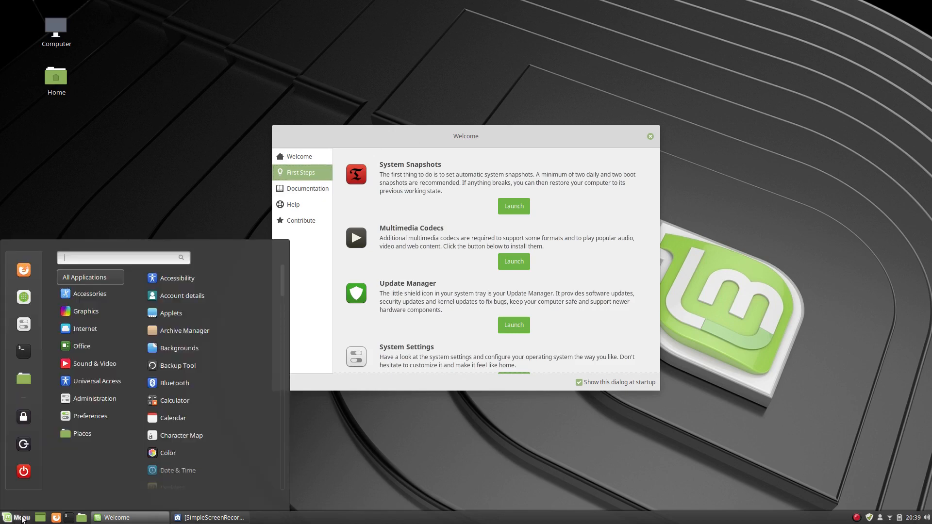
Search the Menu for 'snap', clear the search and close the Menu.
text(snap)
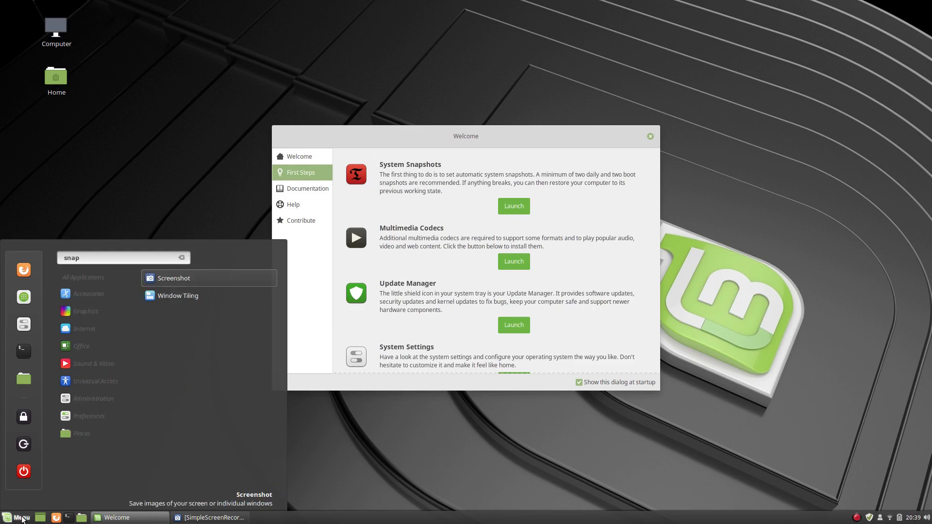
key(BackSpace)
key(BackSpace)
key(BackSpace)
key(BackSpace)
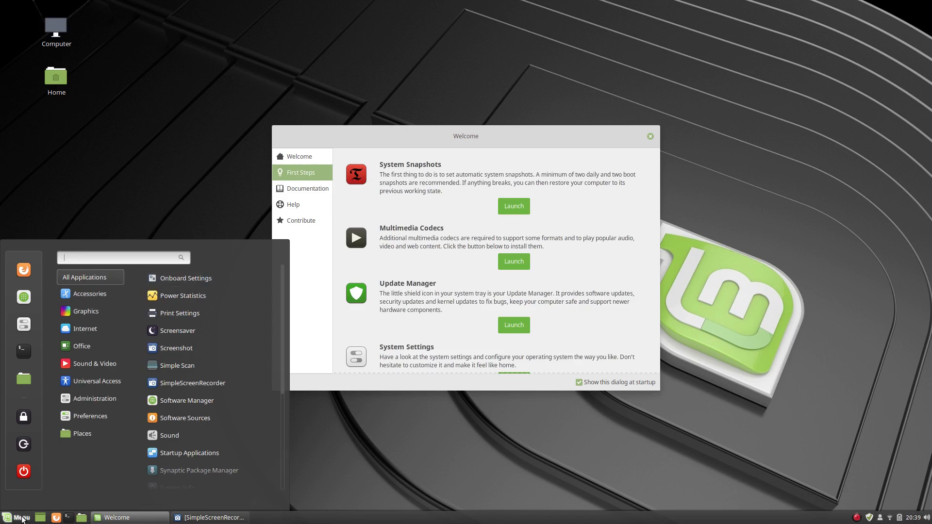
click(22, 518)
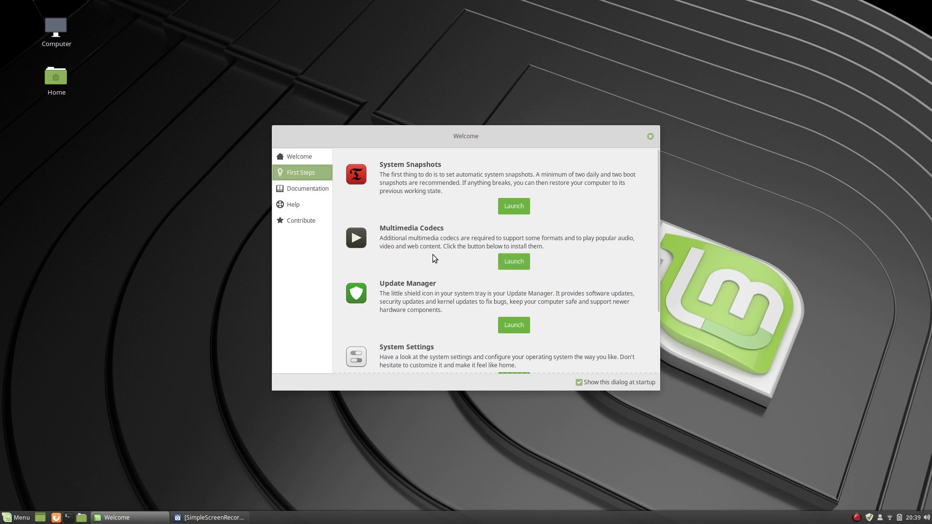
Launch Multimedia Codecs, view its description, and install mint-meta-codecs with the admin password.
click(517, 262)
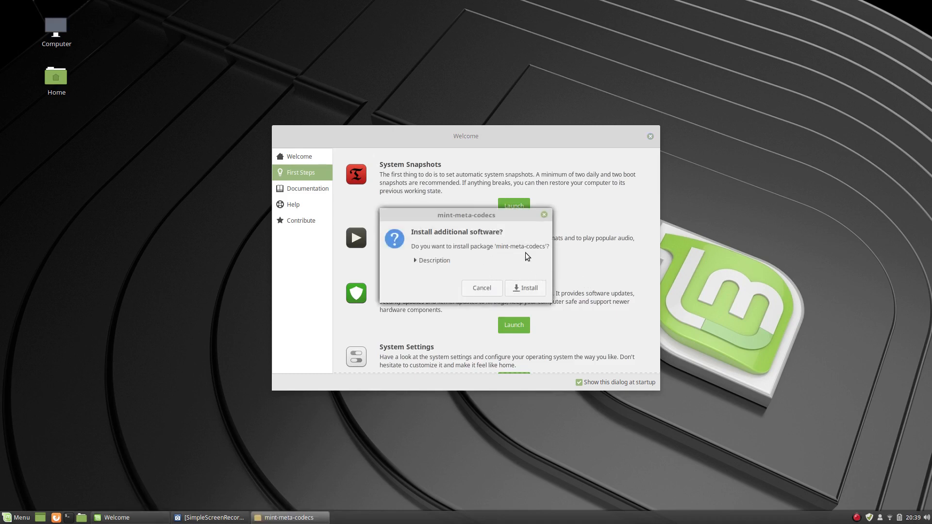
click(415, 260)
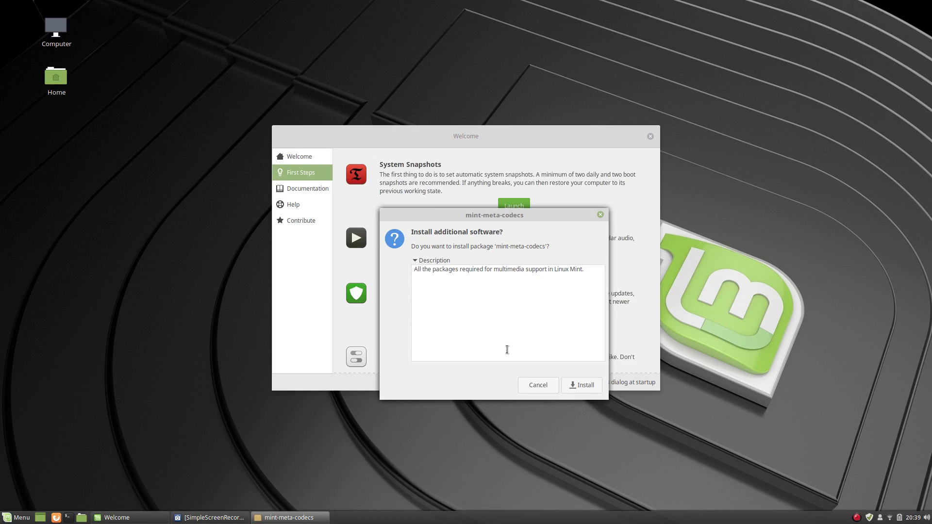
click(585, 386)
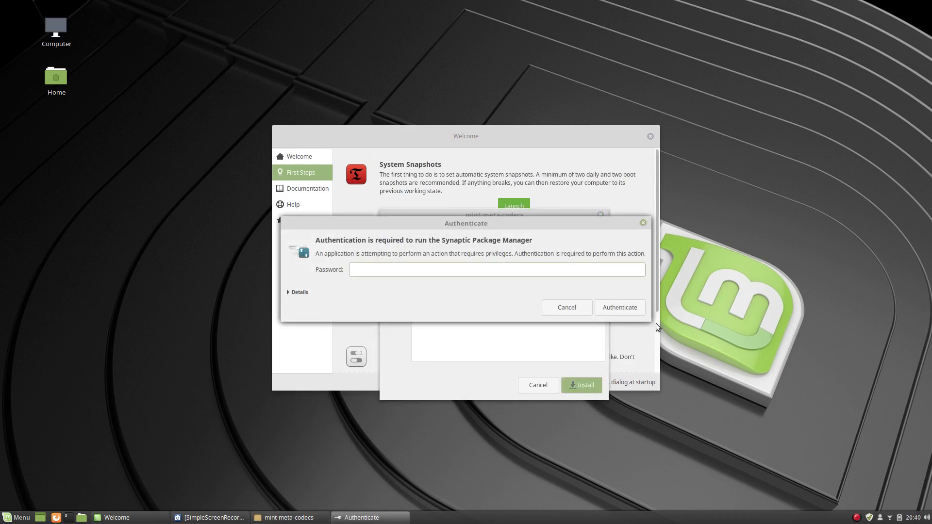
text(•••••••)
key(Return)
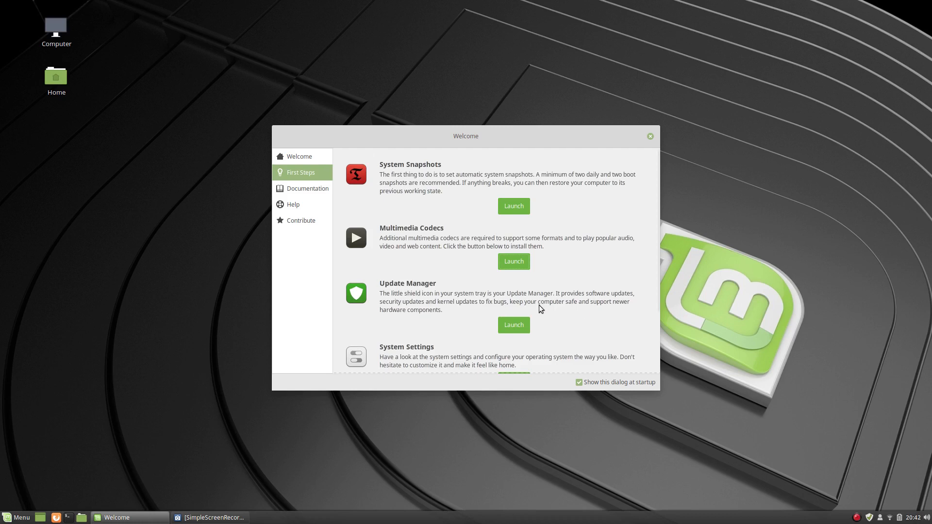
Launch Update Manager from First Steps, then bring the Welcome window back to front.
click(512, 326)
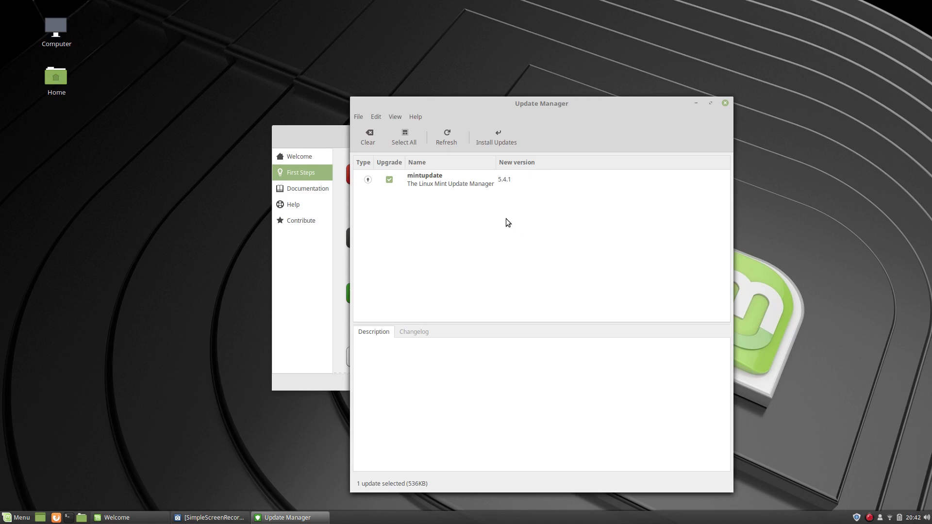
click(319, 133)
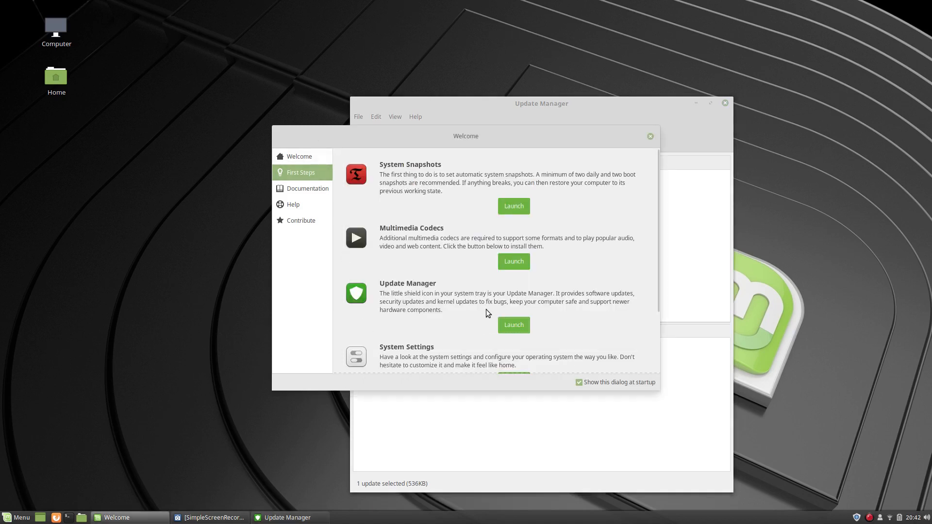
scroll(486, 311, down, 2)
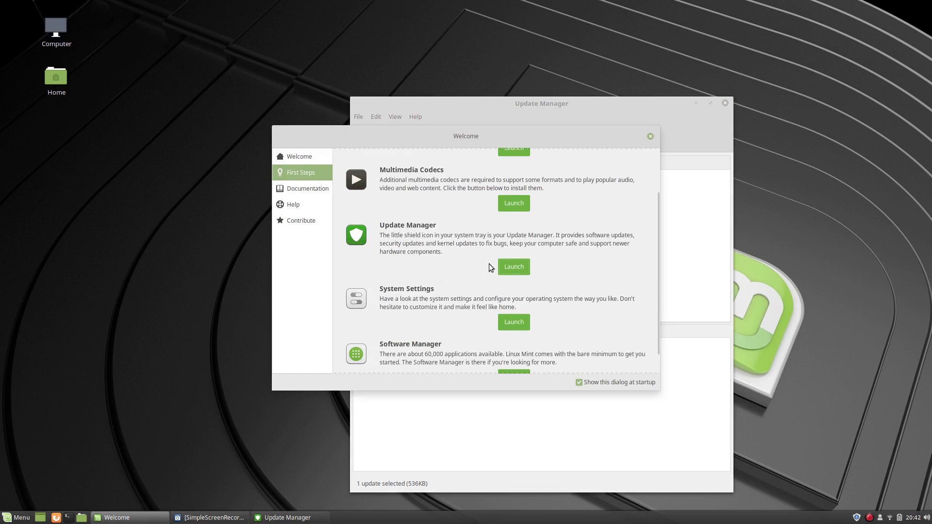
scroll(461, 294, down, 1)
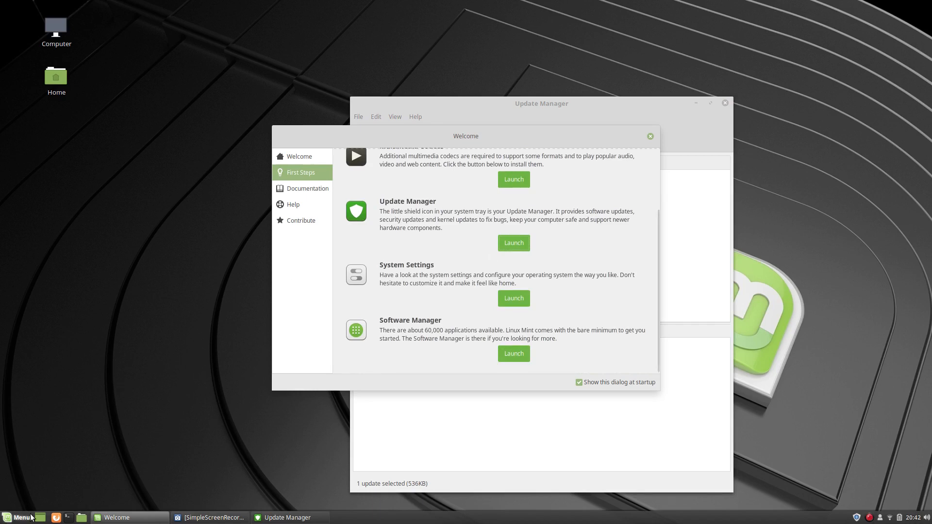
Browse the applications menu categories, then dismiss the menu.
click(7, 520)
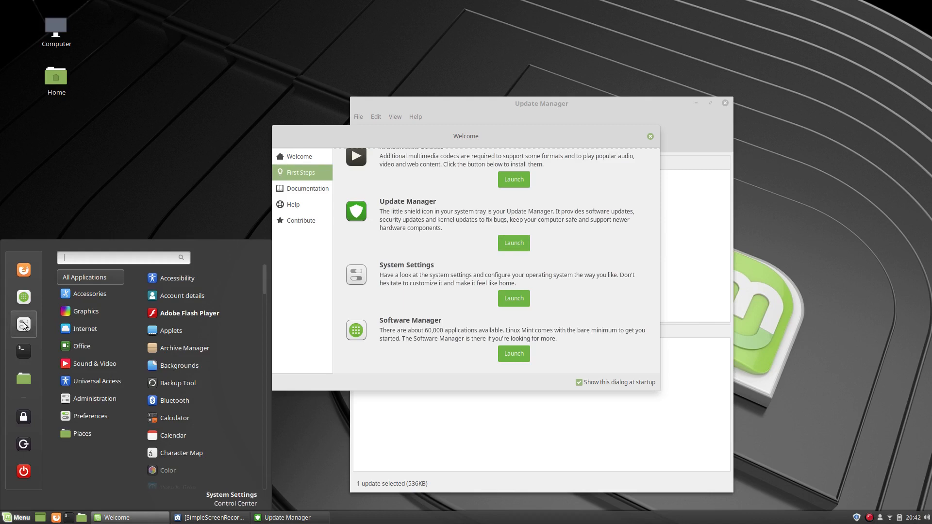
mouse_move(86, 418)
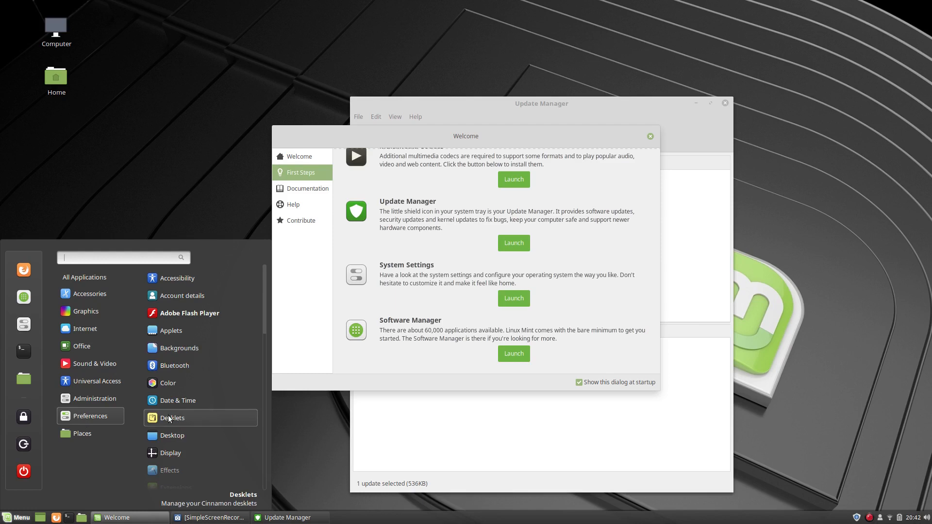
mouse_move(106, 399)
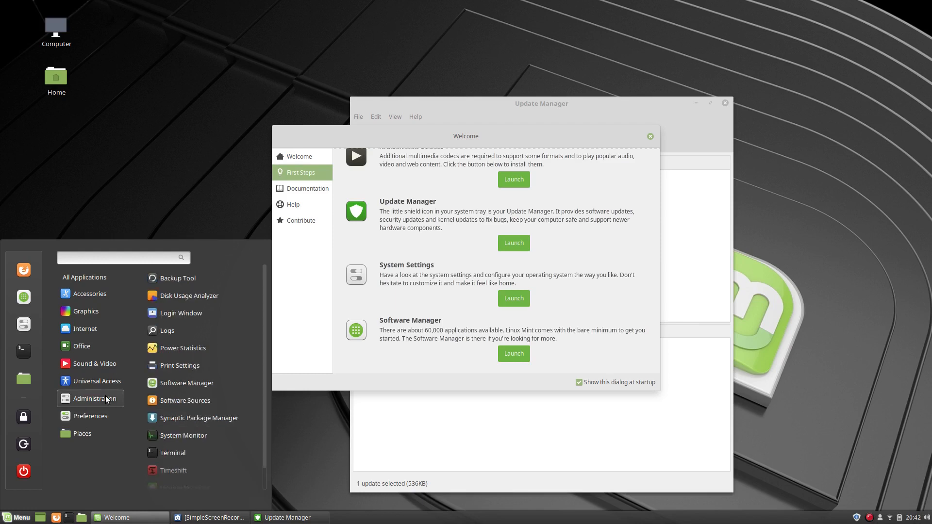
scroll(180, 390, down, 1)
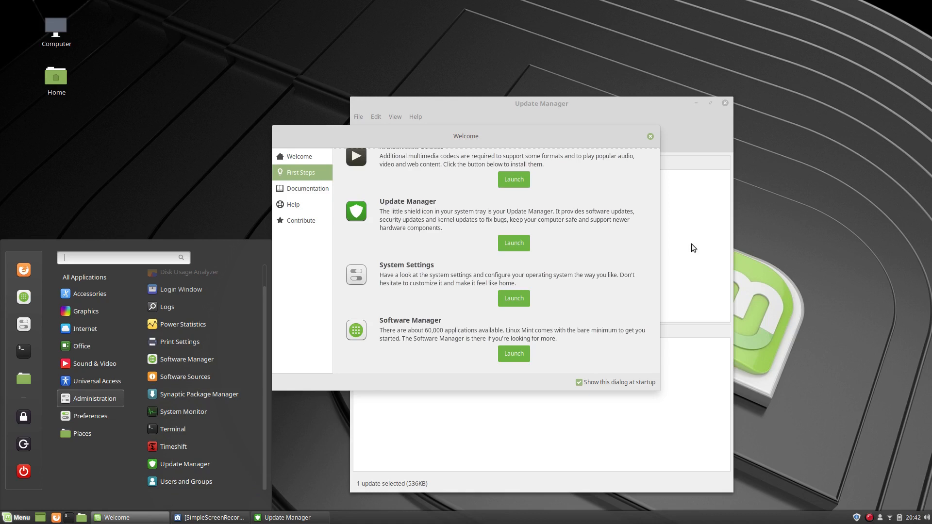
click(652, 261)
scroll(605, 271, up, 3)
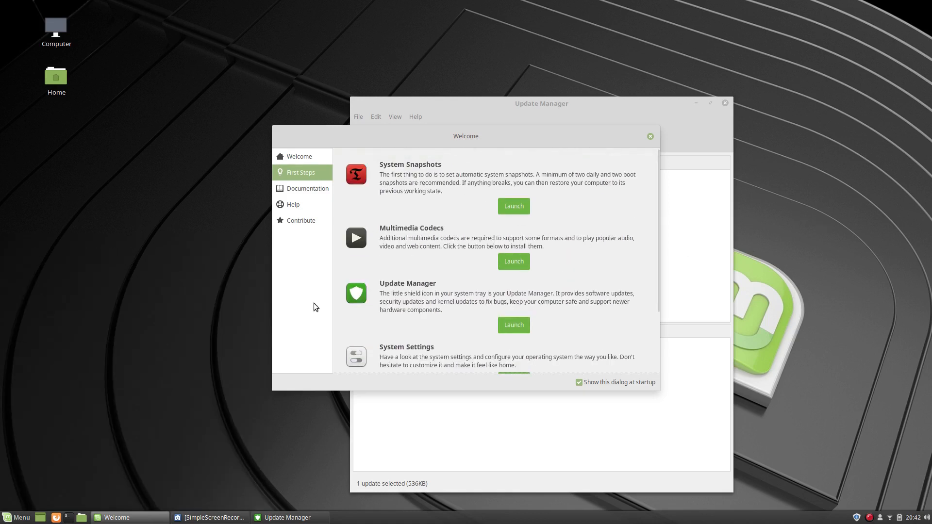
Browse the applications menu again, then close the Welcome window, leaving Update Manager in front.
click(16, 518)
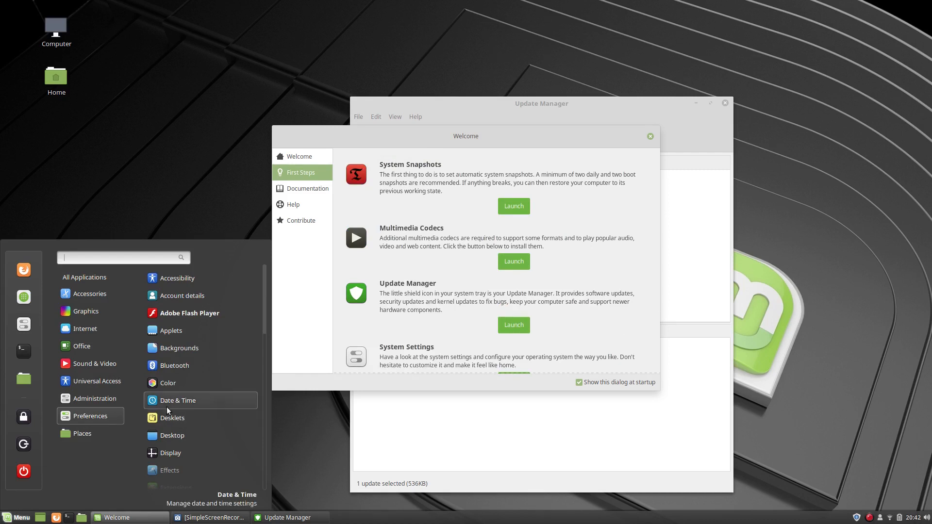
scroll(167, 407, down, 5)
scroll(167, 409, down, 5)
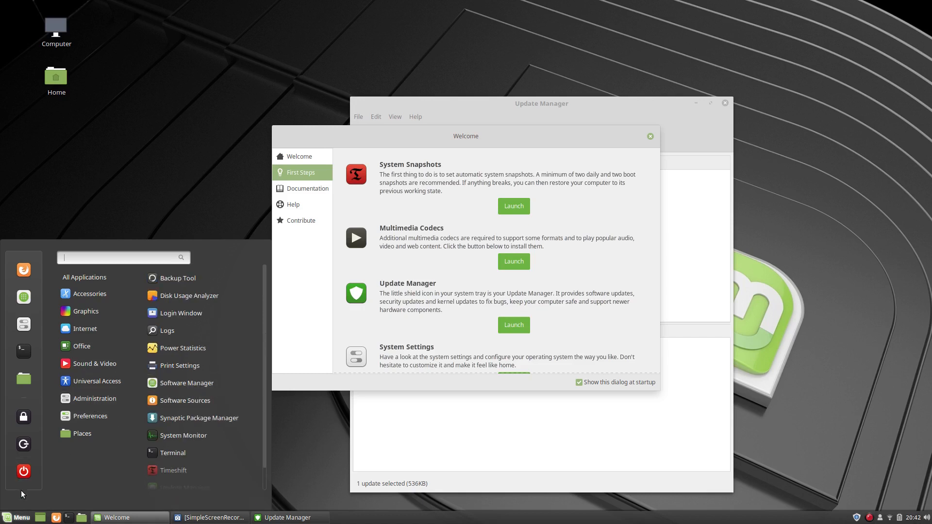
click(23, 518)
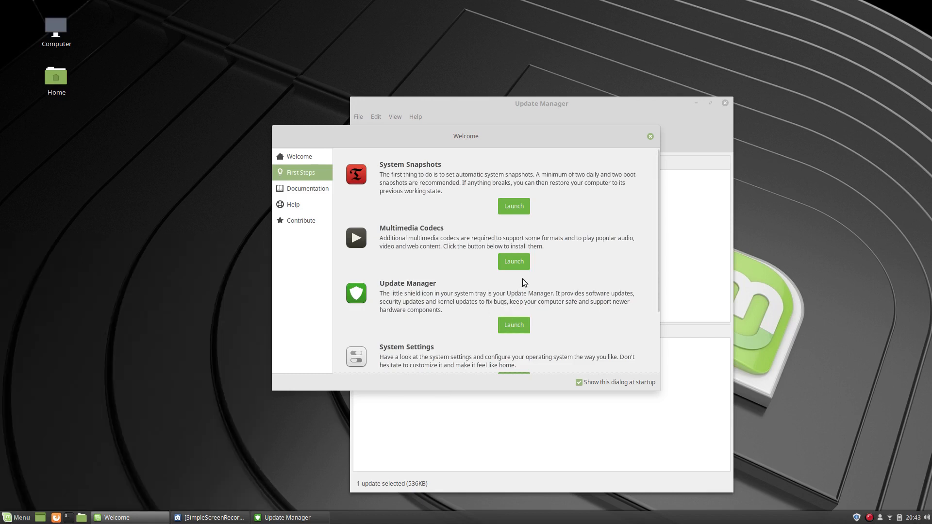
scroll(522, 291, down, 3)
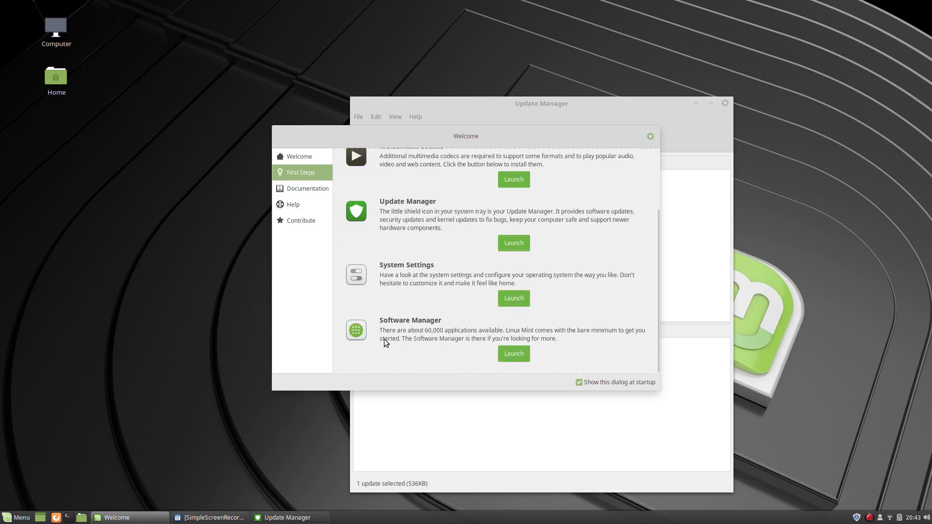
click(650, 138)
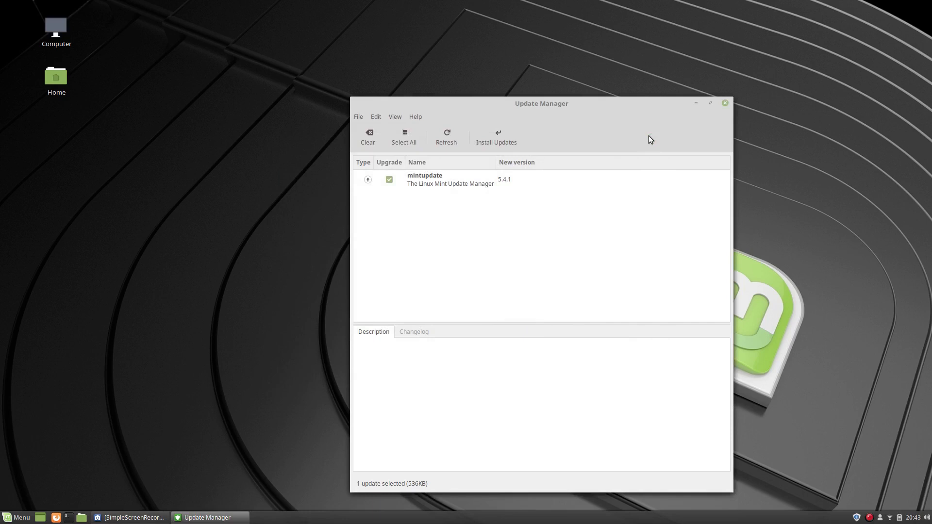
Install the mintupdate 5.4.1 update with the admin password and review the 10 listed updates.
click(496, 137)
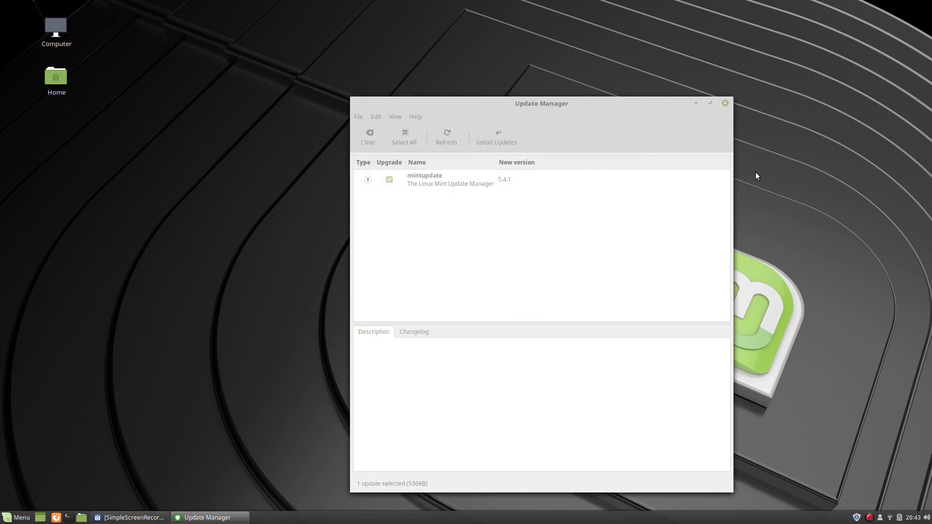
text(•••••••)
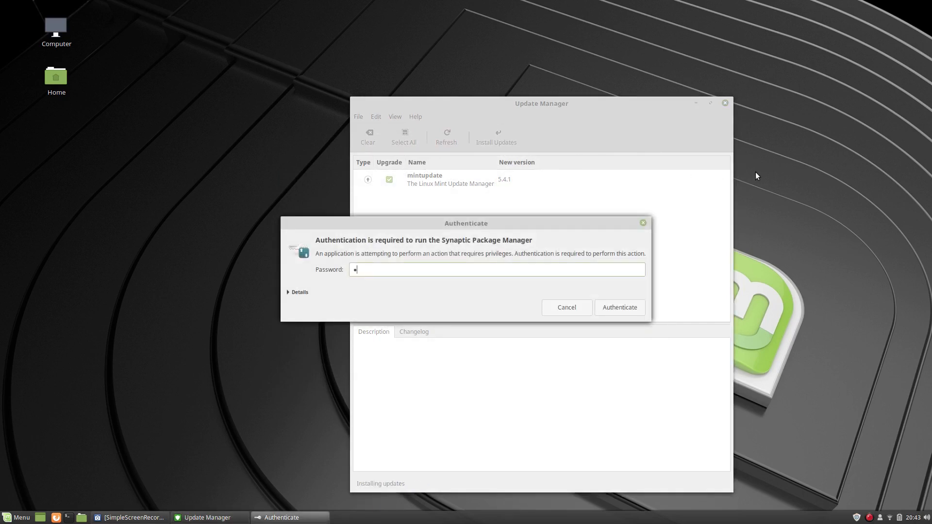
text(•)
key(Return)
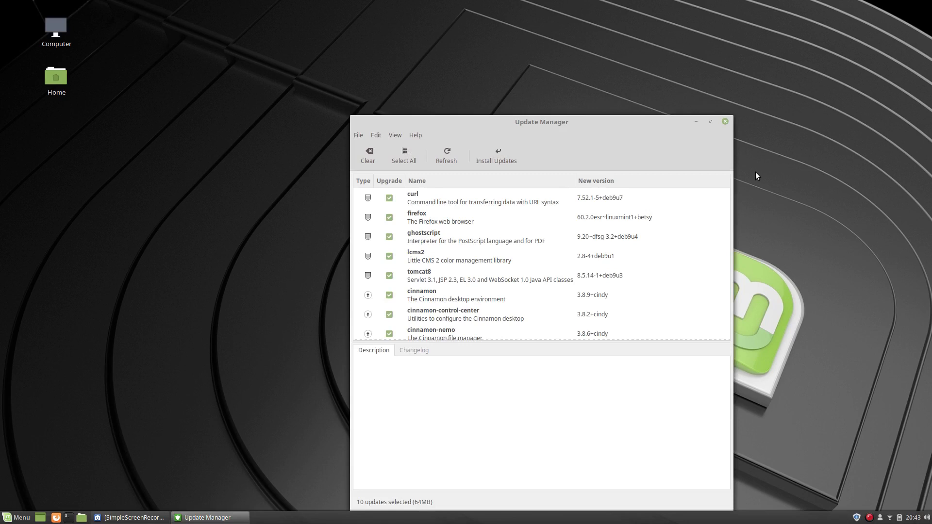
scroll(525, 216, down, 2)
scroll(476, 230, up, 2)
scroll(436, 241, down, 2)
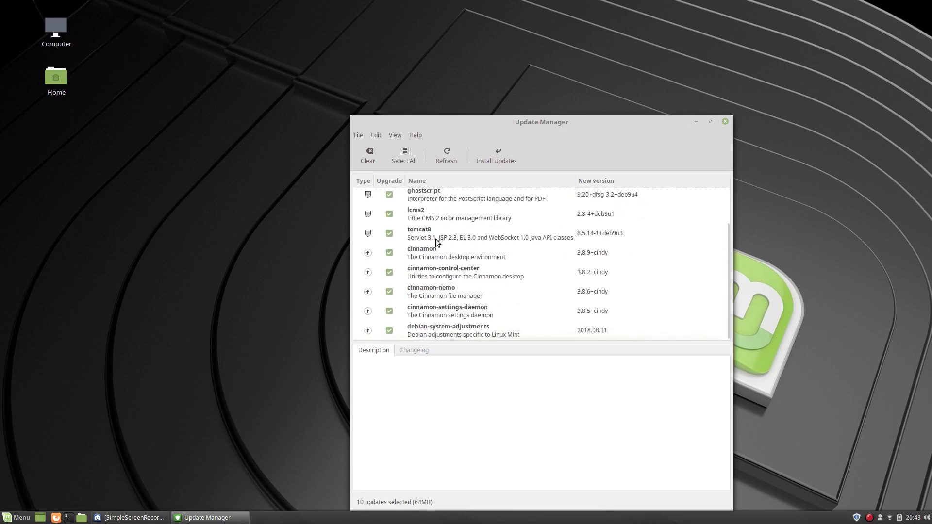
scroll(436, 241, up, 2)
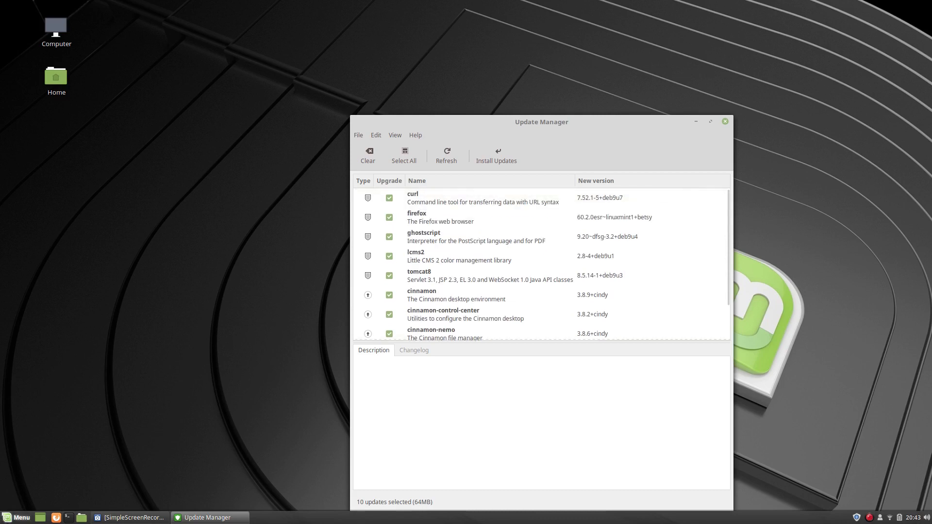
click(16, 519)
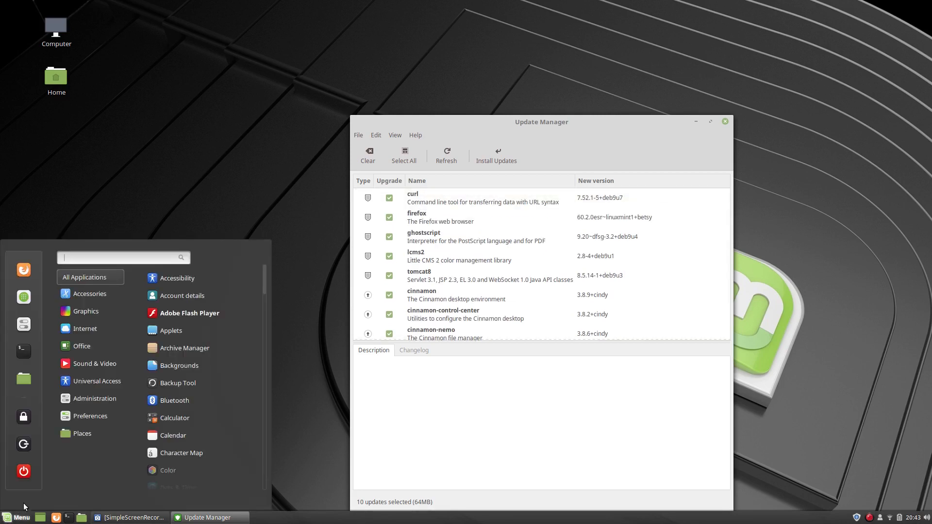
Launch LibreOffice Calc, confirm version 5.2.7.2 in About LibreOffice, then close Calc.
mouse_move(81, 347)
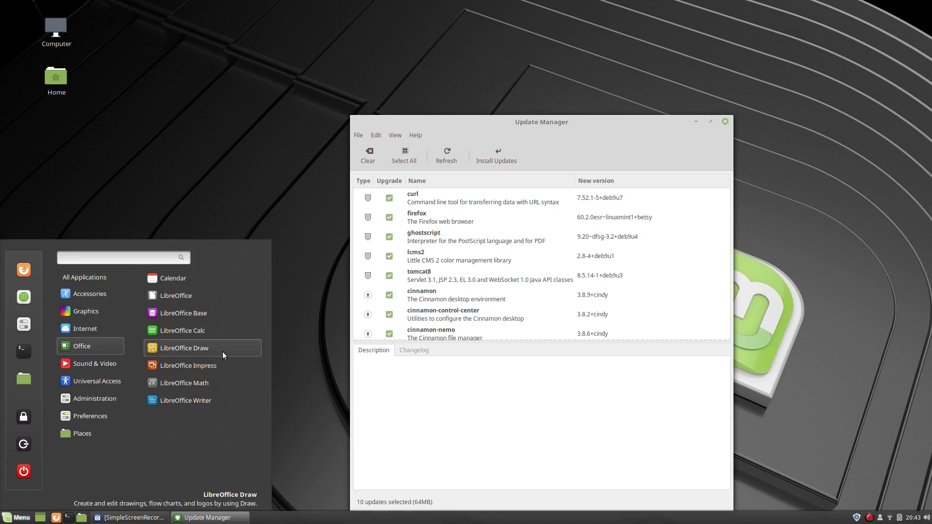
click(200, 335)
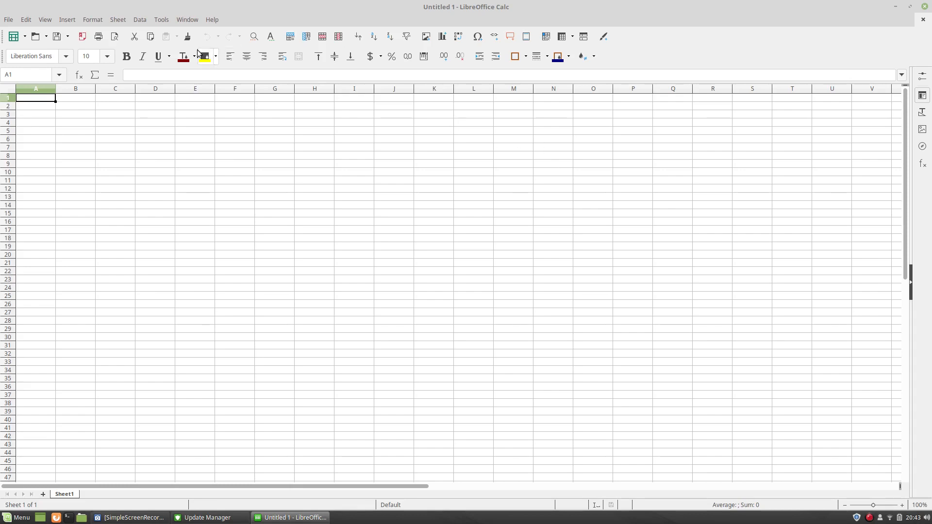
click(211, 19)
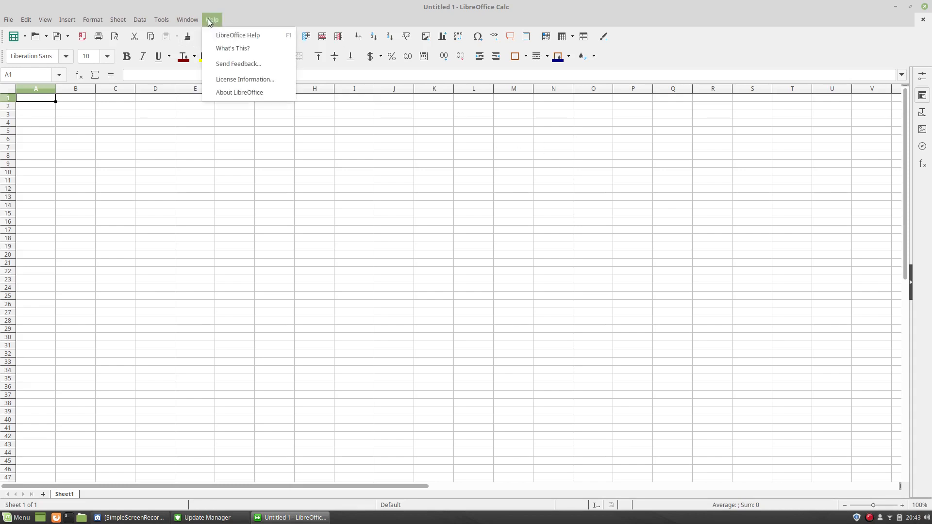
click(233, 92)
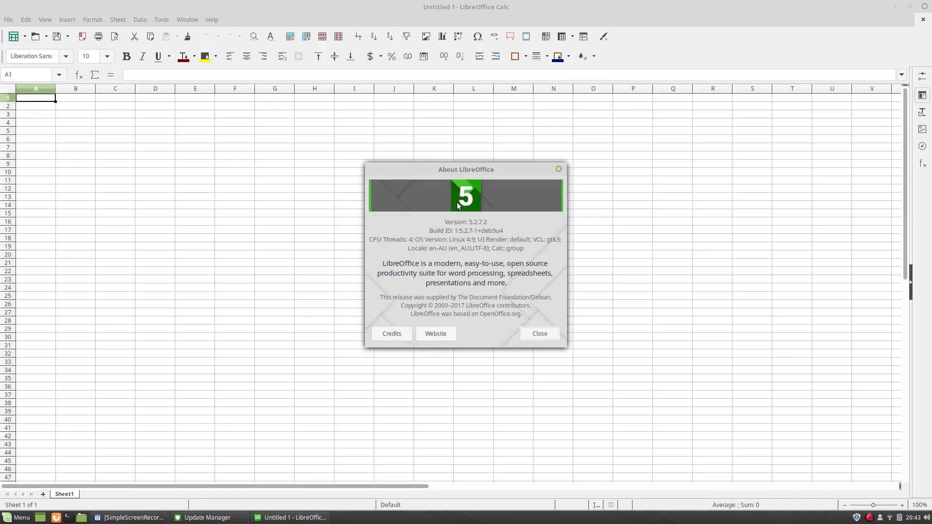
click(537, 334)
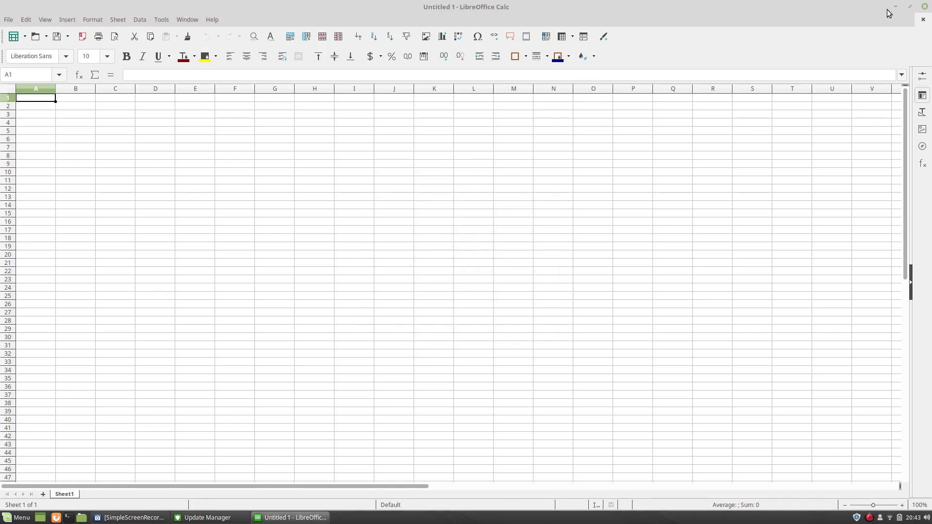
click(925, 6)
Install the 10 updates, accepting grub2-theme-mint and authenticating with the admin password.
scroll(480, 286, down, 3)
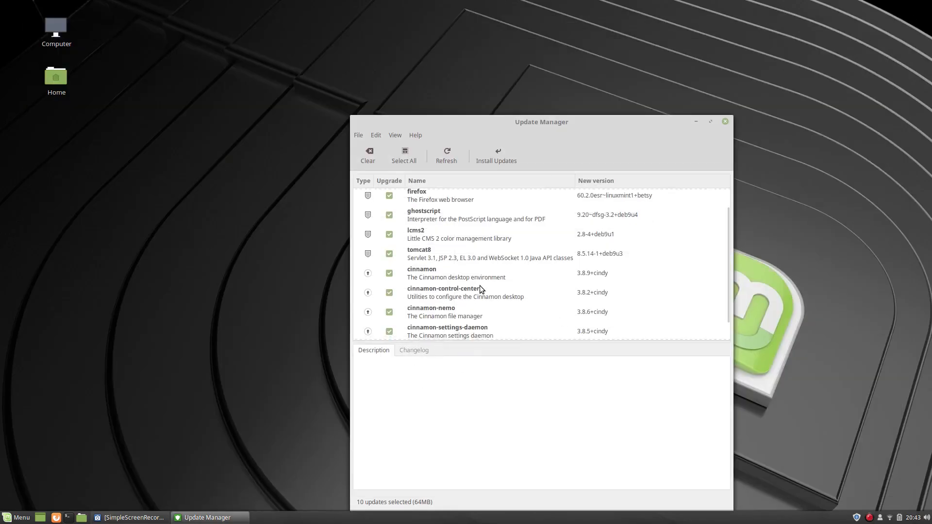
scroll(479, 285, up, 2)
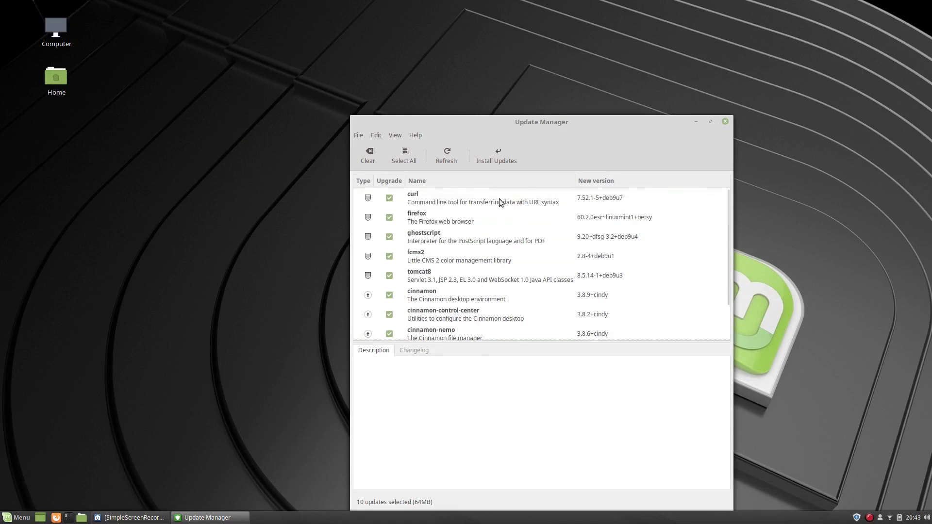
click(495, 157)
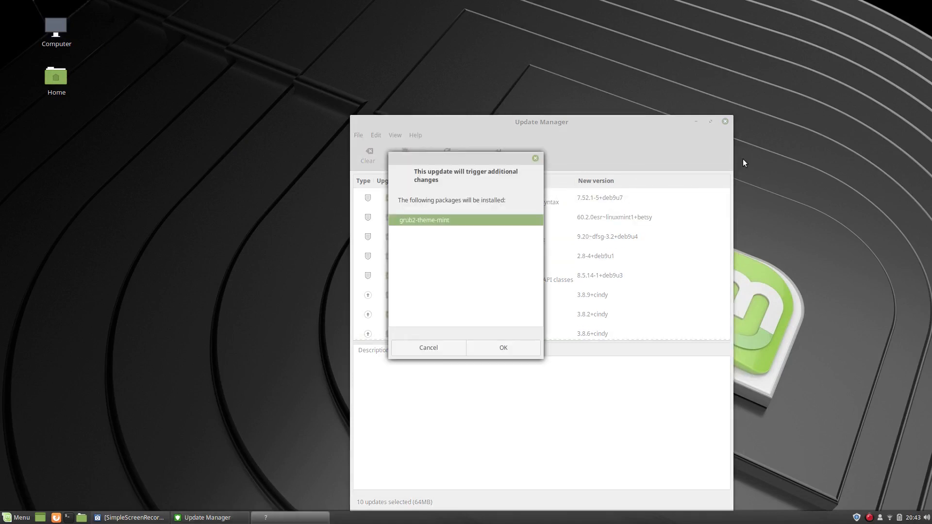
click(503, 349)
text(********)
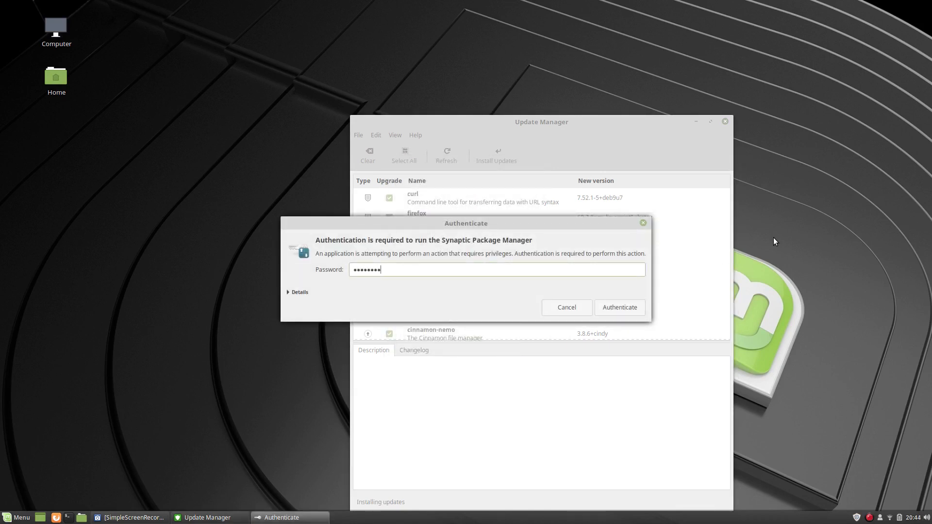
key(Return)
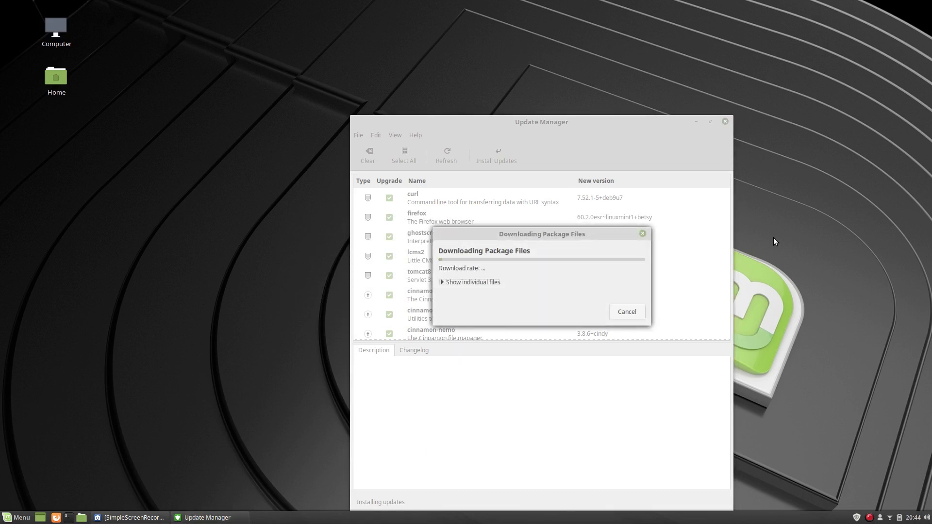
click(82, 517)
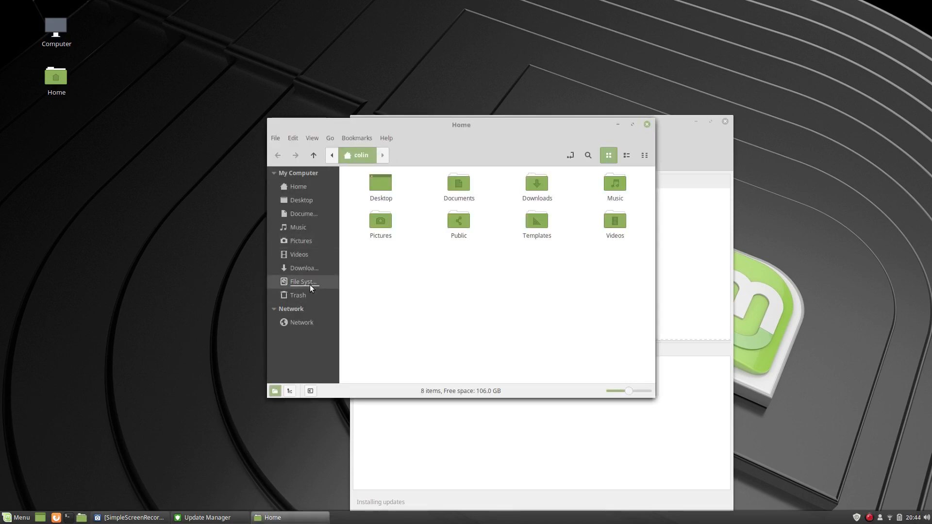
click(302, 281)
double_click(614, 185)
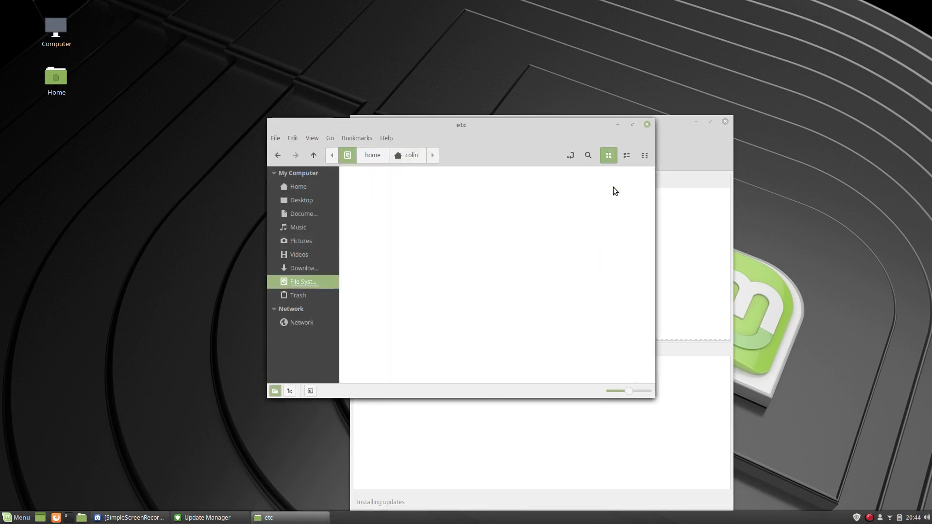
double_click(460, 223)
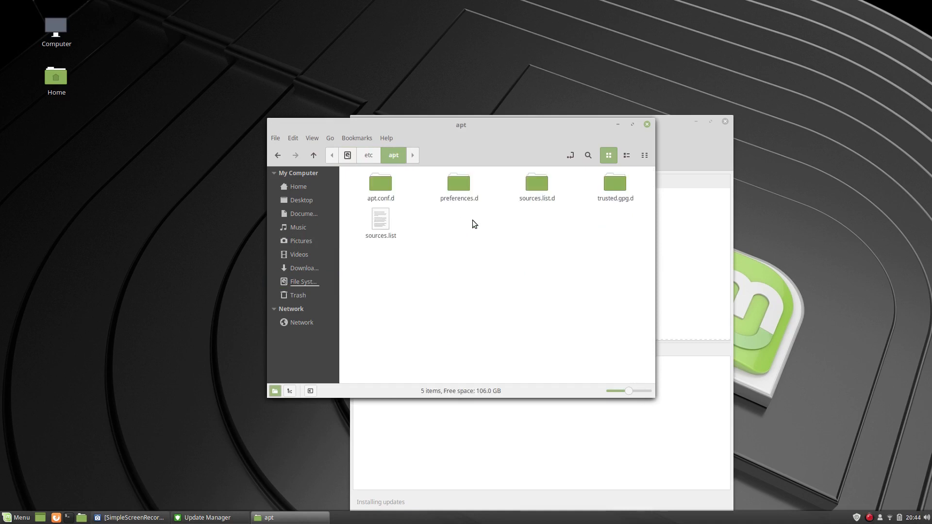
double_click(369, 220)
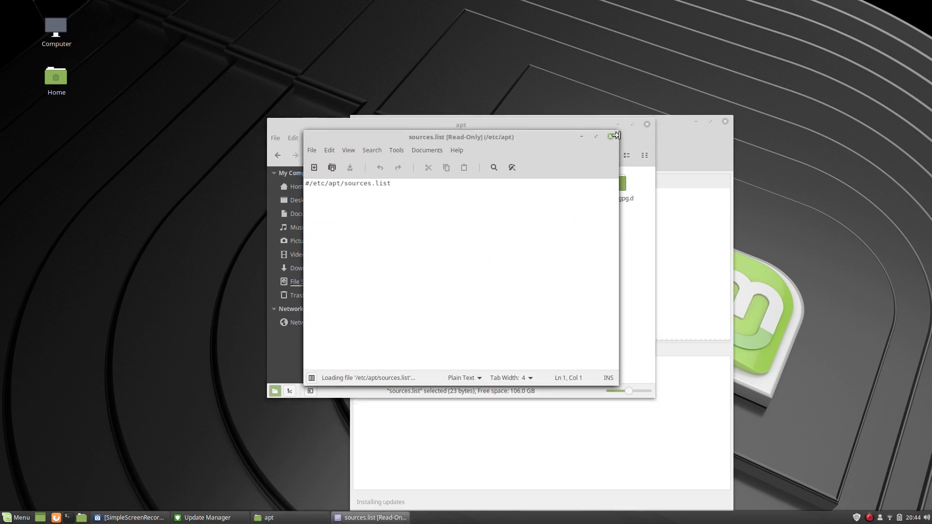
click(610, 138)
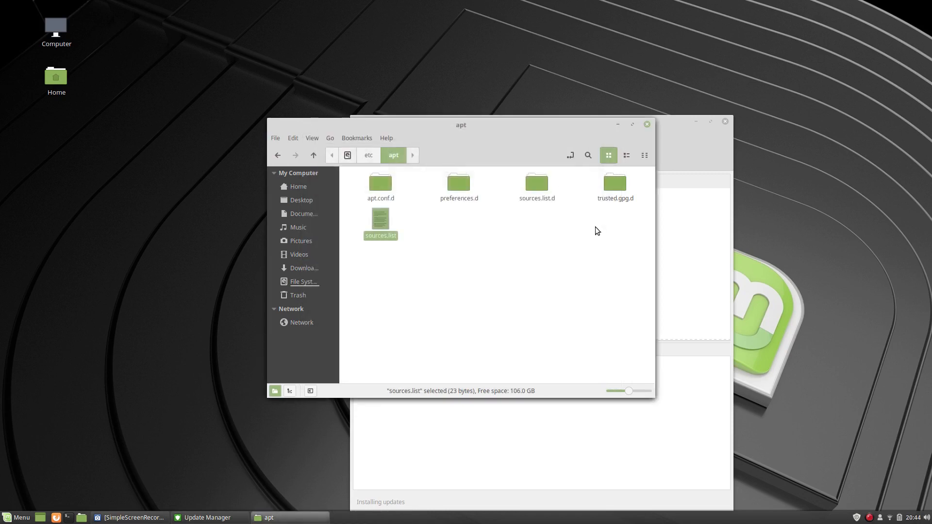
double_click(538, 186)
double_click(381, 183)
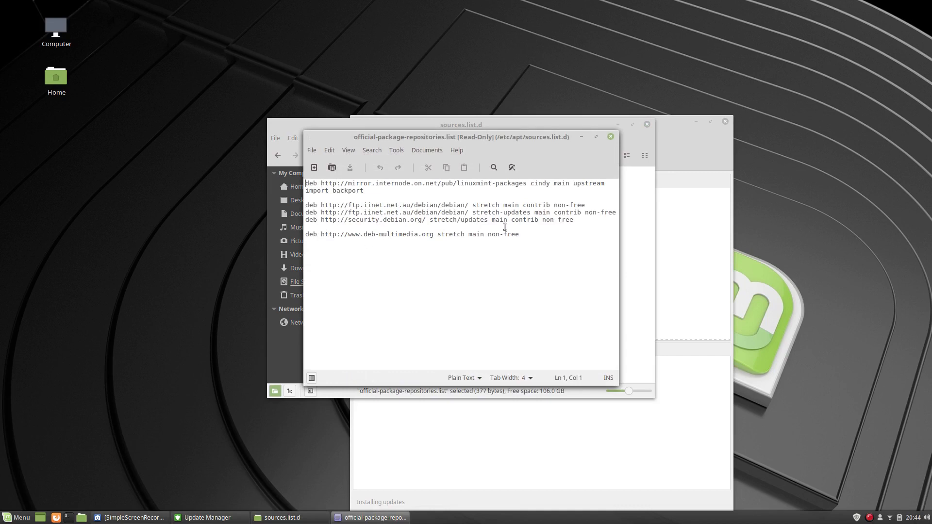
click(611, 137)
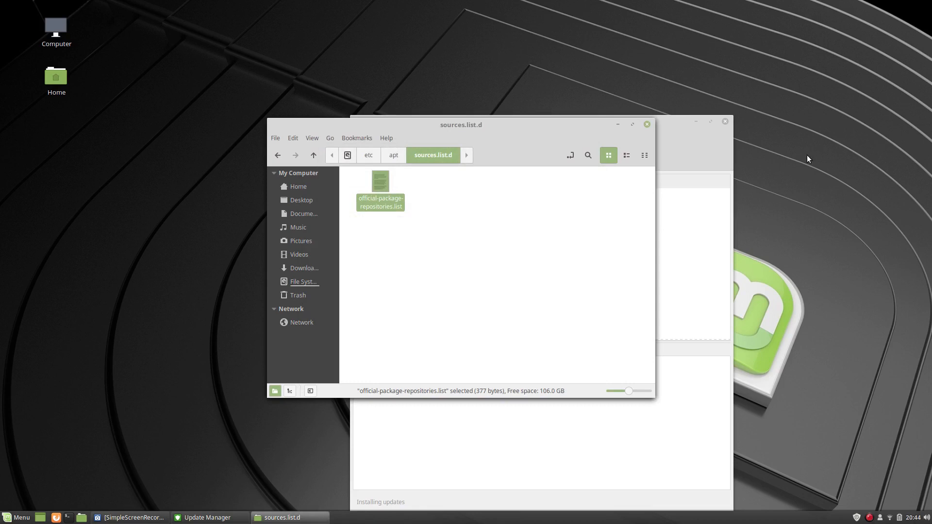
click(646, 124)
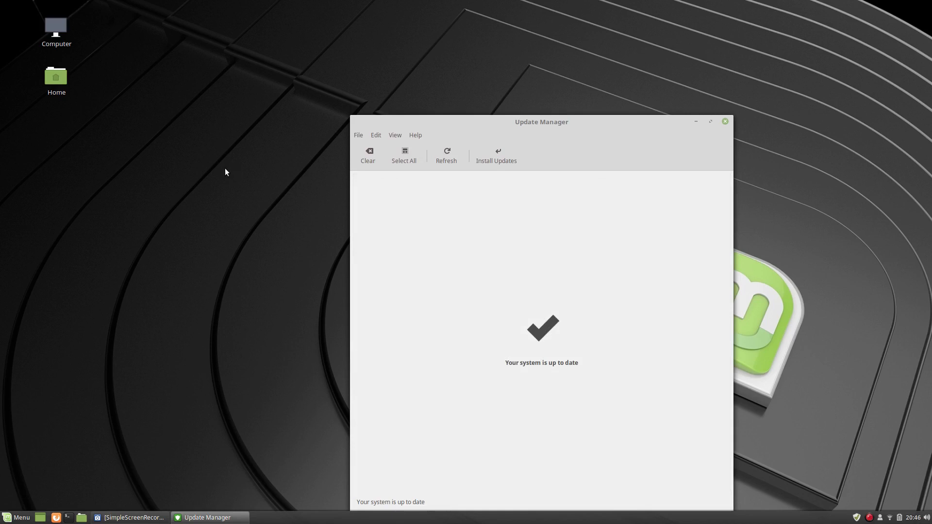
Close Update Manager once it reports 'Your system is up to date'.
click(724, 123)
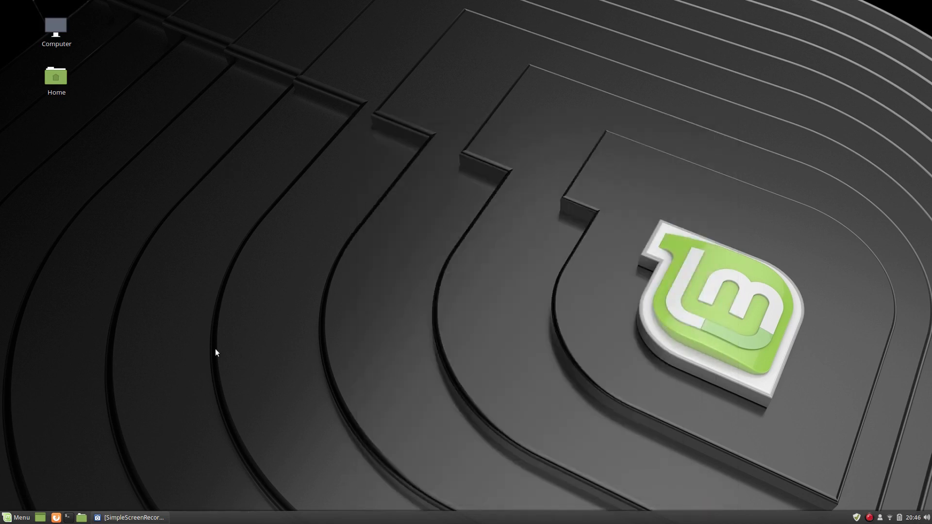
click(5, 518)
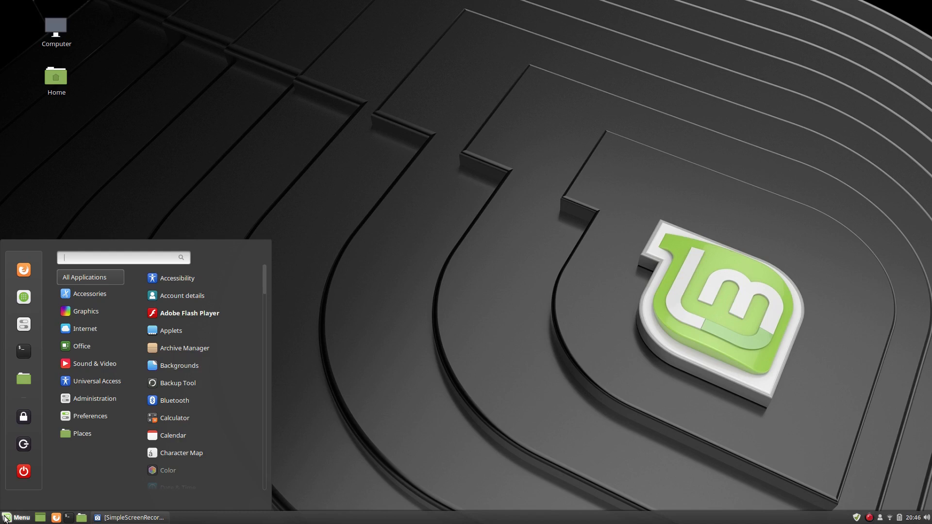
mouse_move(91, 357)
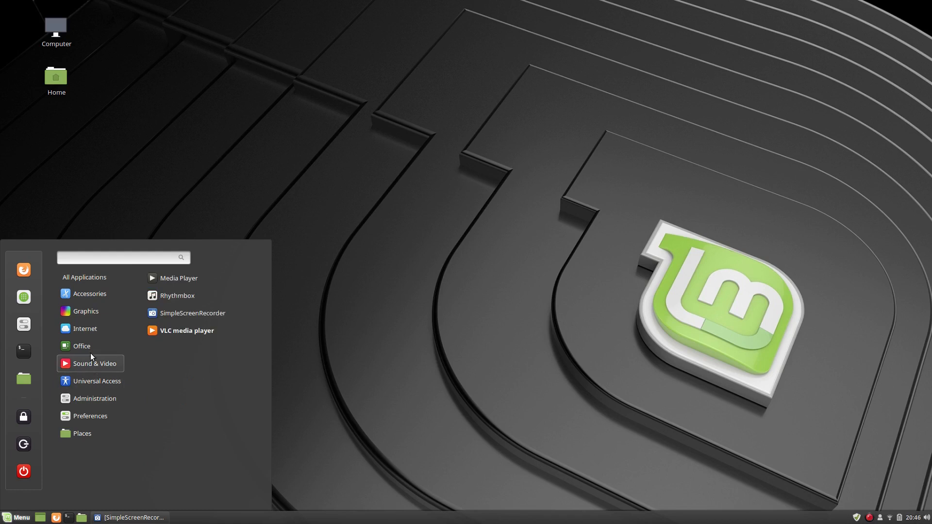
click(185, 334)
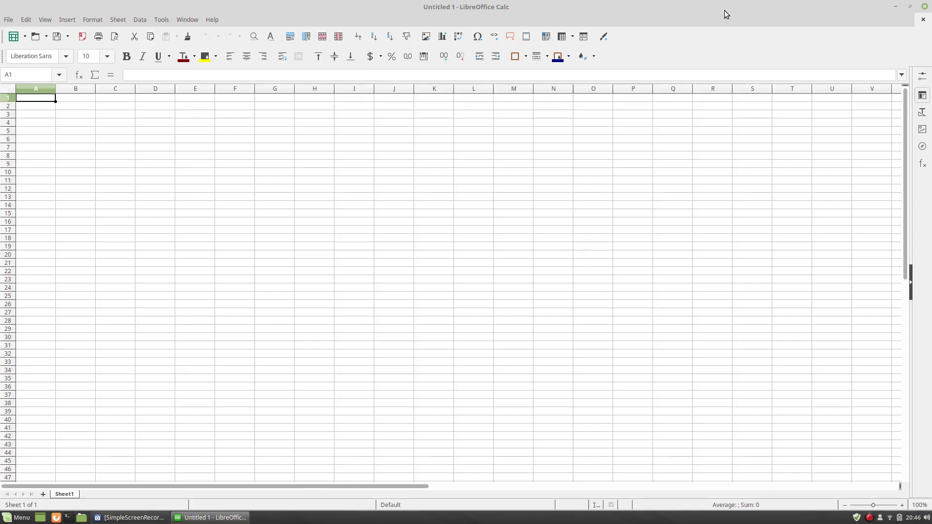
click(924, 7)
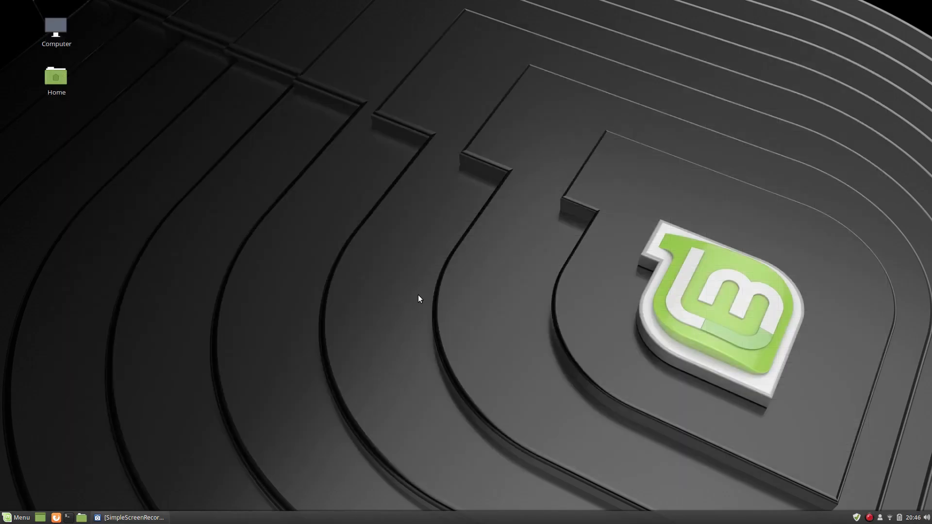
click(22, 517)
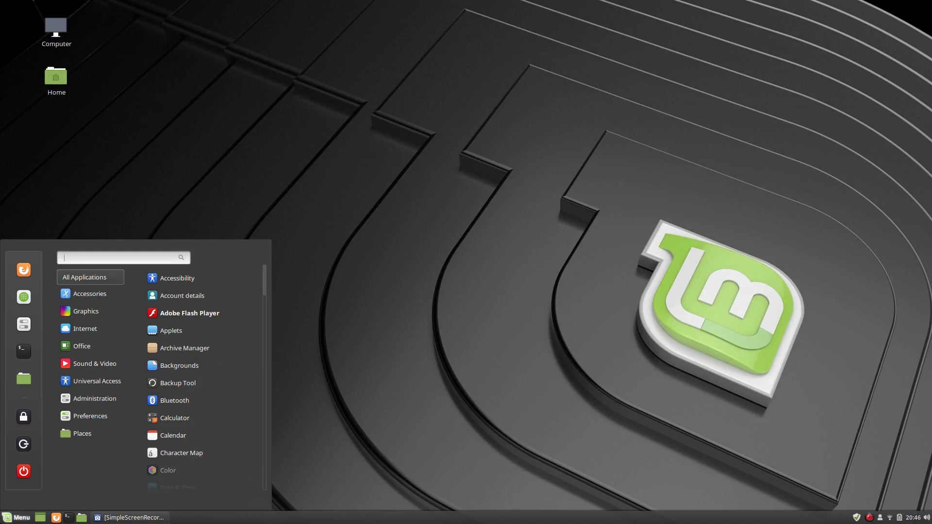
mouse_move(106, 289)
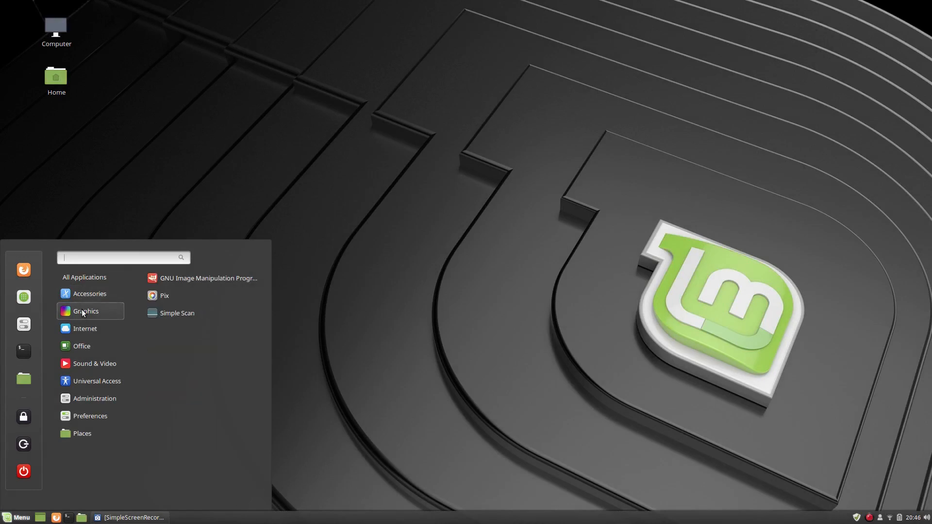
scroll(211, 302, down, 1)
scroll(211, 304, down, 1)
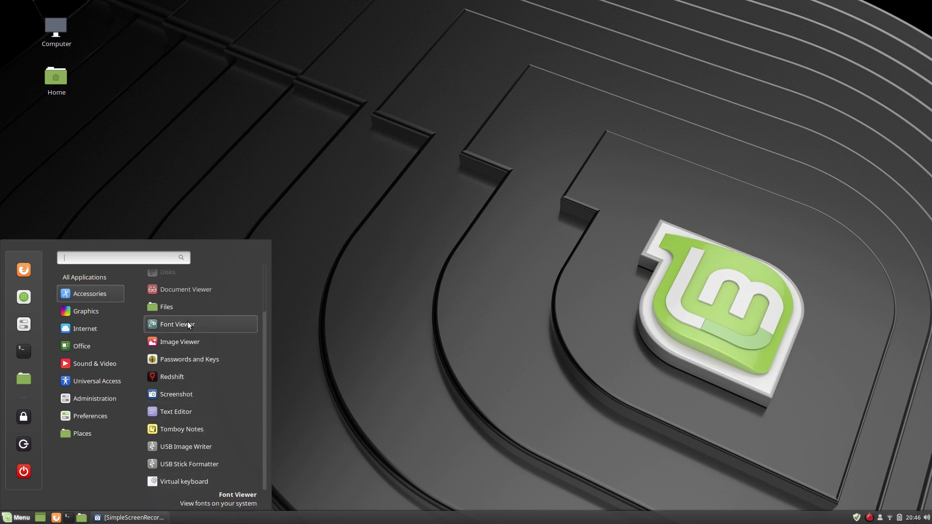
mouse_move(99, 310)
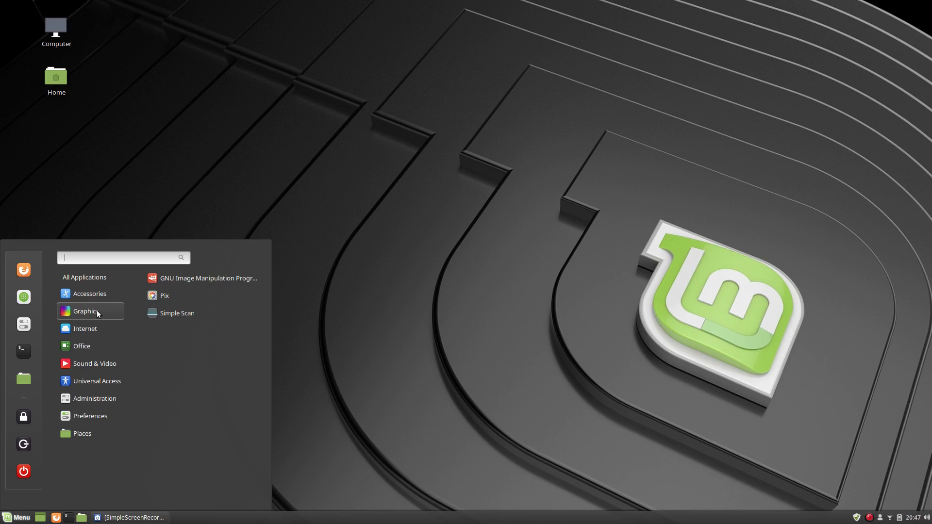
click(202, 277)
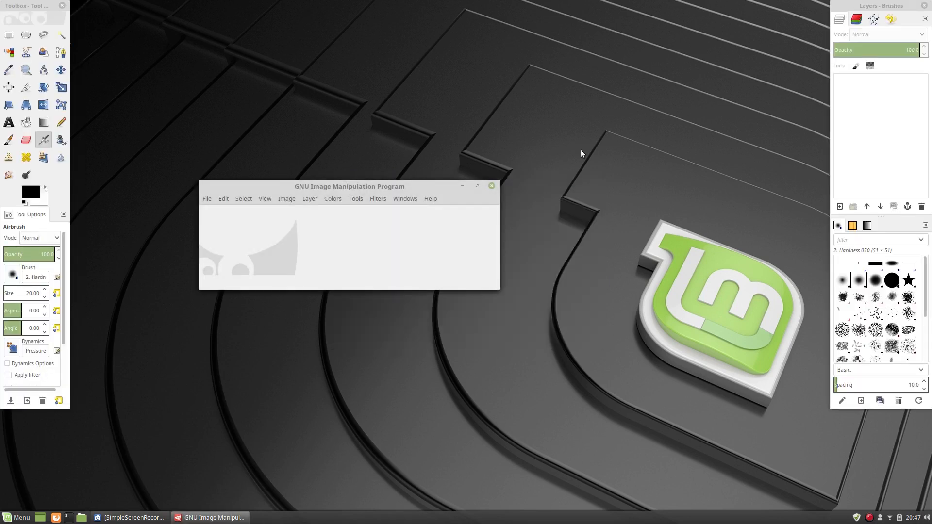
click(492, 186)
Open the Menu and browse its categories, including Places, ending on the Preferences list.
click(13, 520)
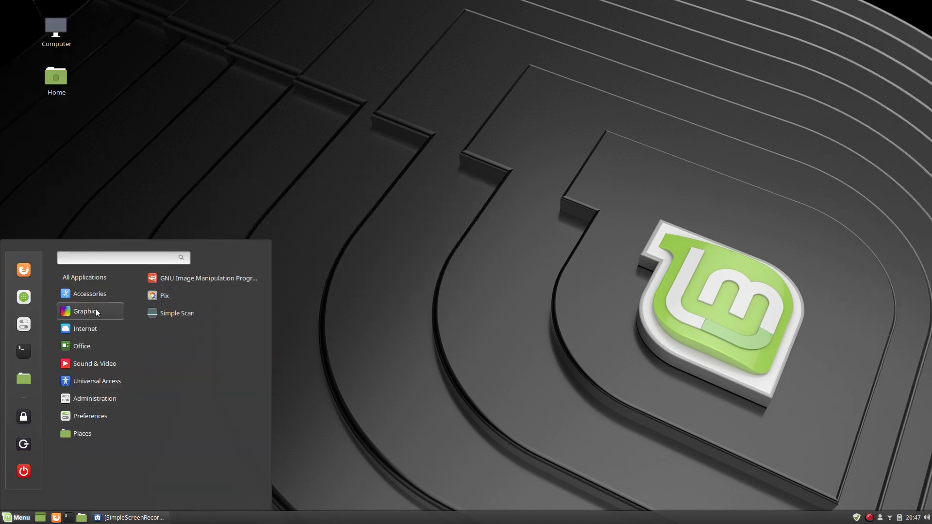
mouse_move(89, 330)
mouse_move(85, 364)
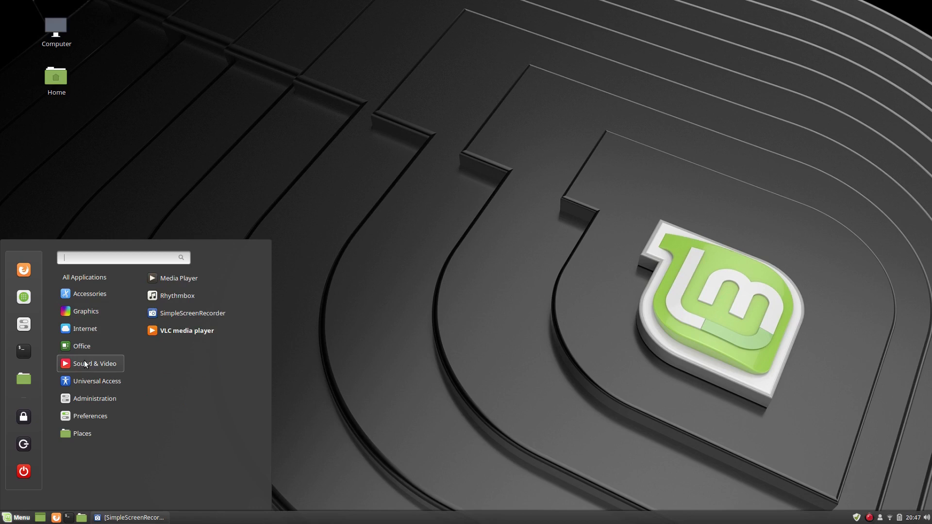
mouse_move(81, 381)
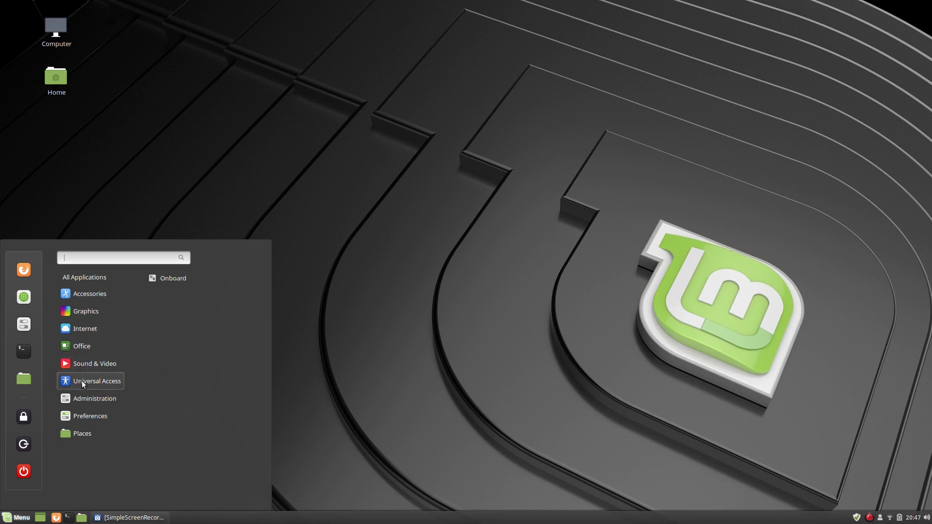
mouse_move(82, 403)
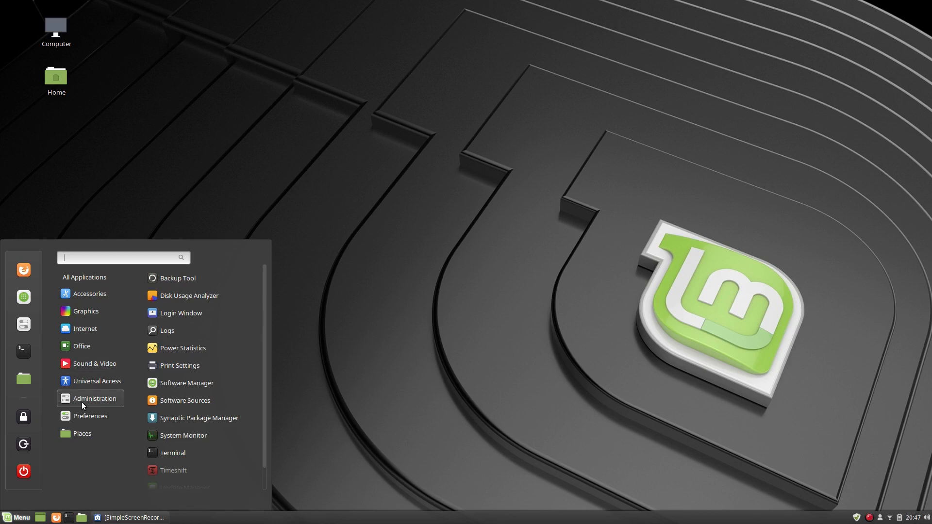
scroll(193, 385, down, 1)
mouse_move(92, 422)
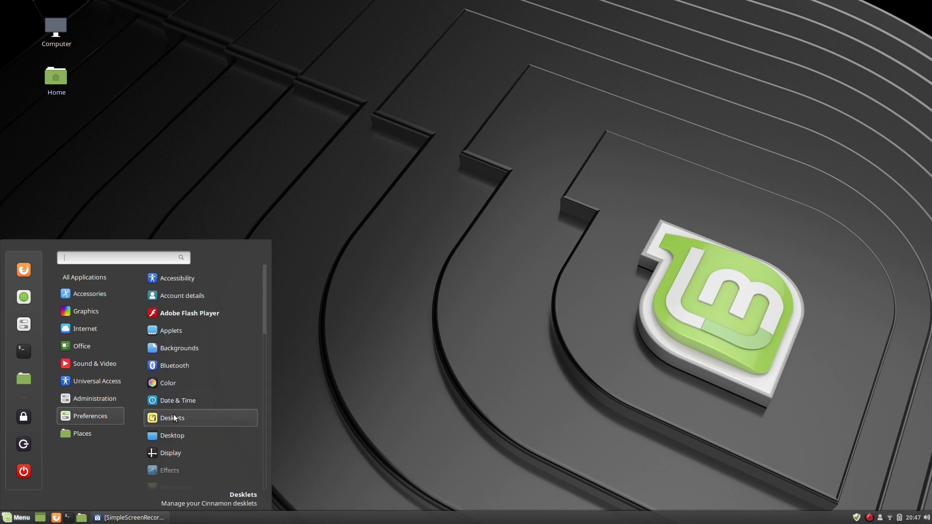
key(Down)
key(Down)
key(Down)
key(Down)
key(Down)
key(Down)
key(Down)
key(Down)
key(Down)
key(Down)
key(Down)
key(Down)
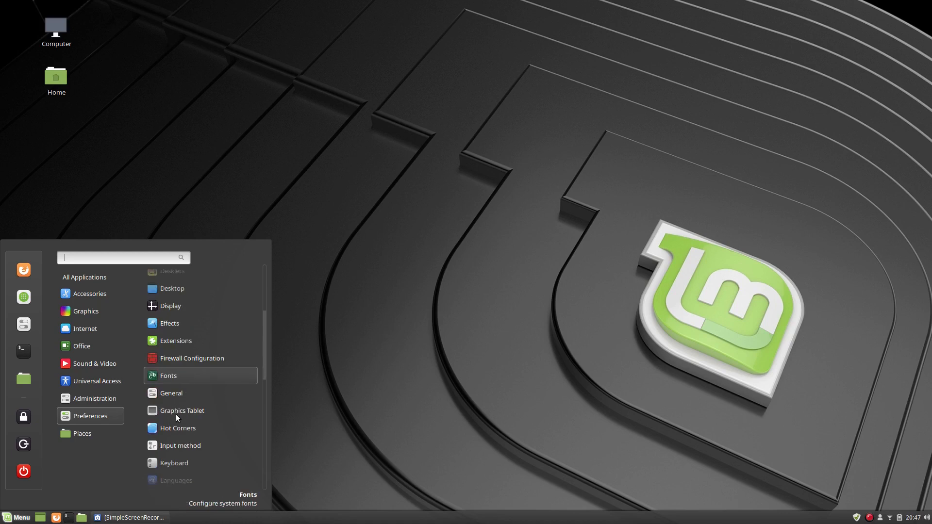
key(Down)
key(Down)
key(Down)
key(Down)
key(Down)
key(Down)
key(Down)
key(Down)
key(Down)
key(Down)
key(Down)
key(Down)
key(Down)
key(Down)
key(Down)
key(Down)
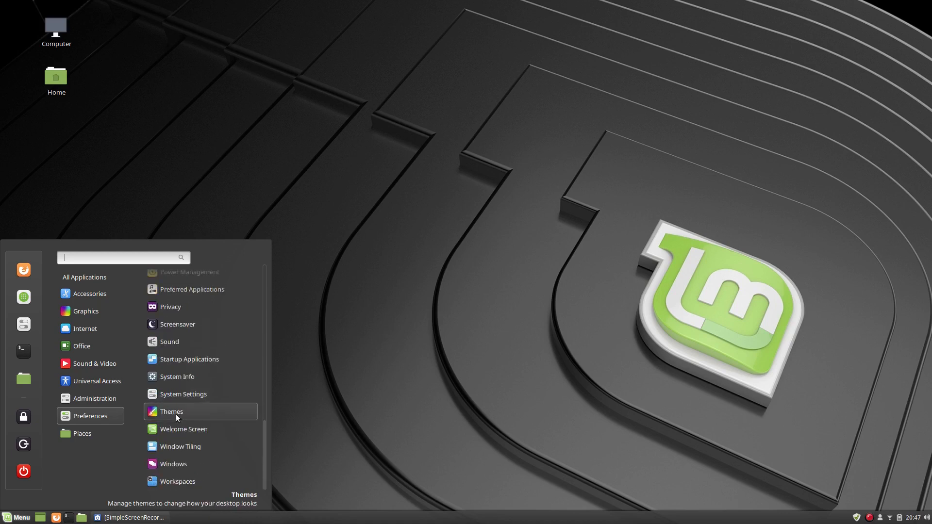
key(Up)
key(Up)
key(Up)
key(Up)
key(Up)
key(Up)
key(Up)
key(Up)
key(Up)
key(Up)
key(Up)
key(Up)
key(Up)
key(Up)
key(Up)
key(Up)
key(Up)
key(Up)
key(Up)
key(Up)
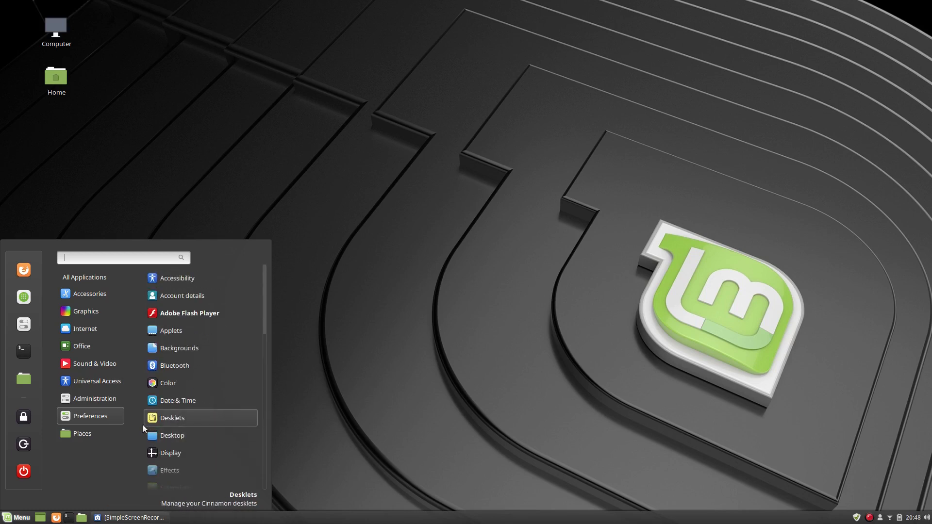
mouse_move(82, 437)
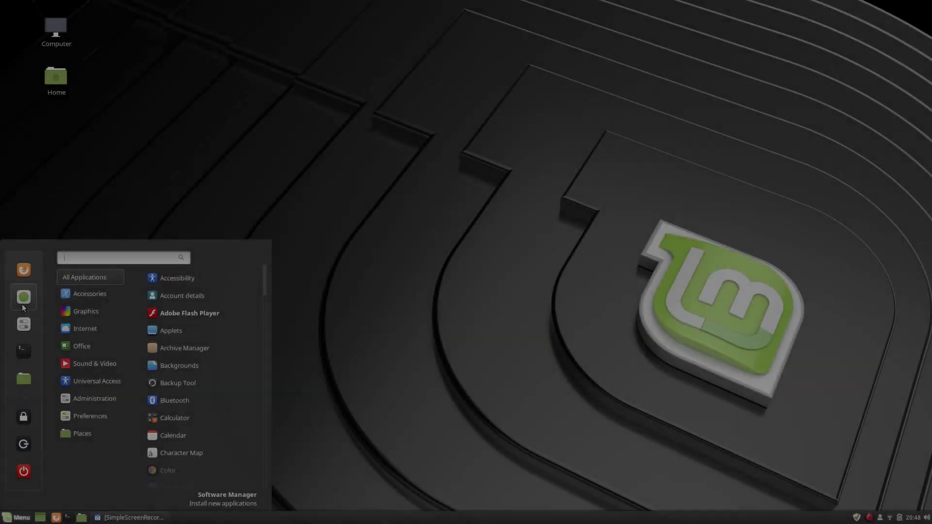
Launch Software Manager maximized, then search the Menu for 'gpa' and dismiss it.
click(23, 297)
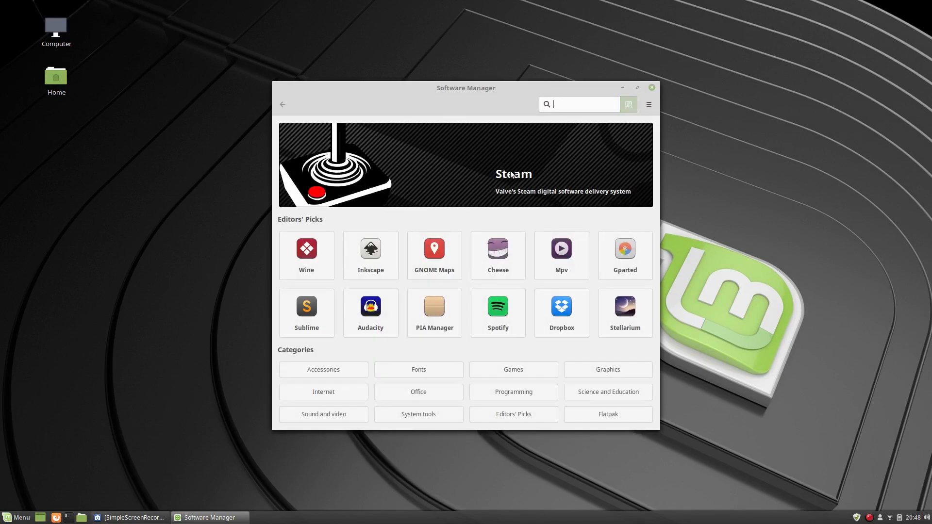
double_click(465, 91)
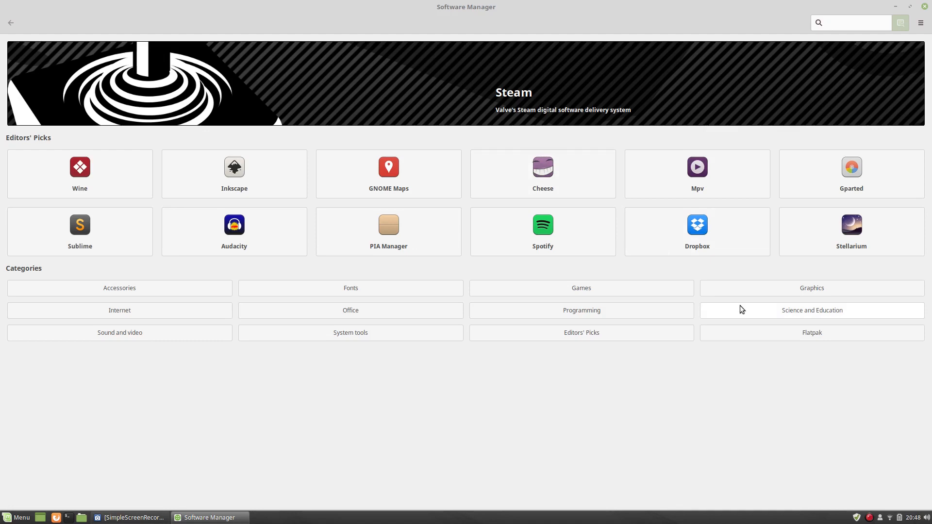
click(30, 521)
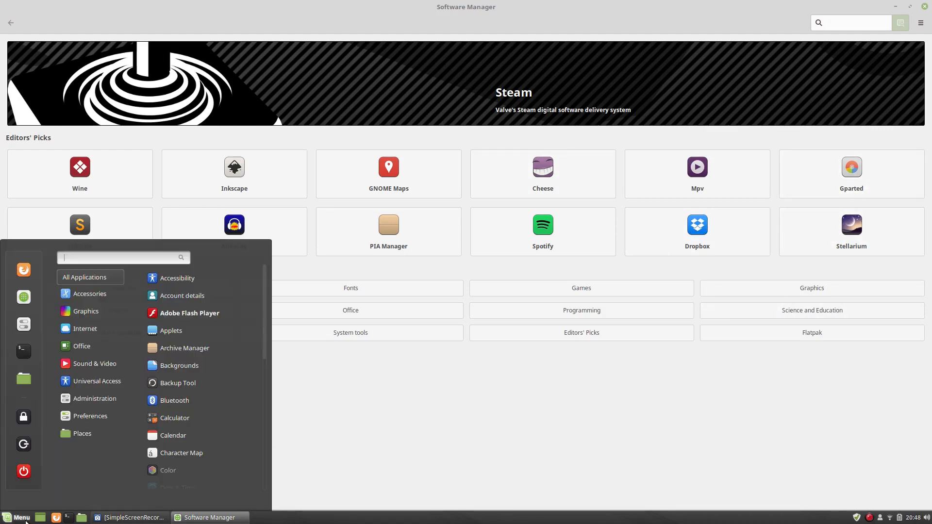
text(gpa)
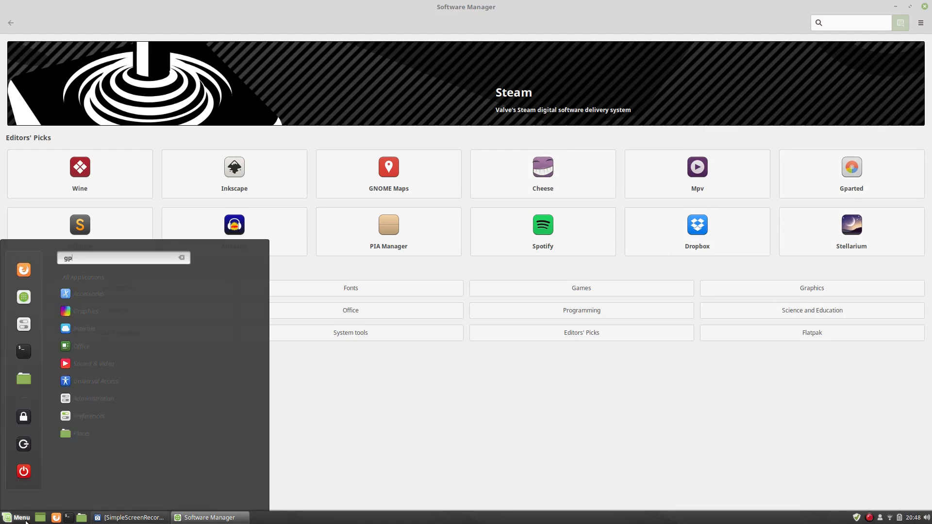
key(BackSpace)
key(BackSpace)
key(BackSpace)
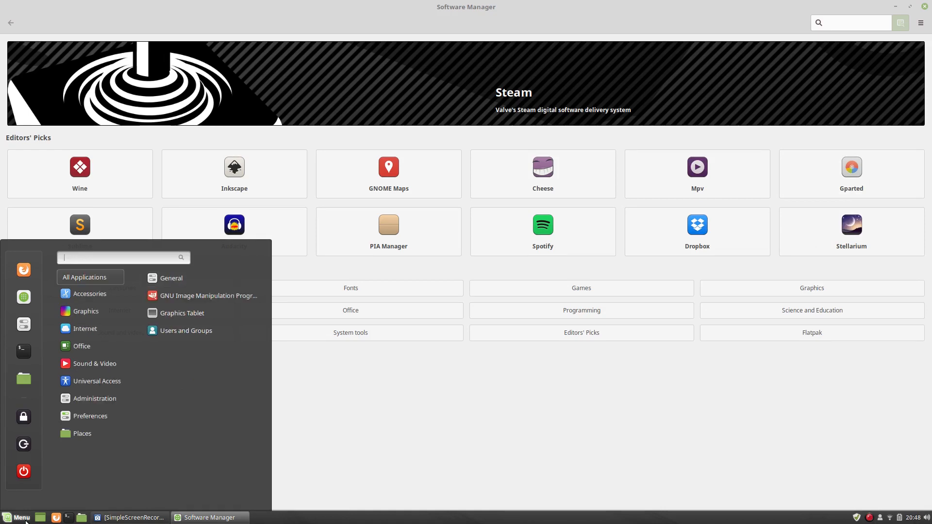
click(26, 521)
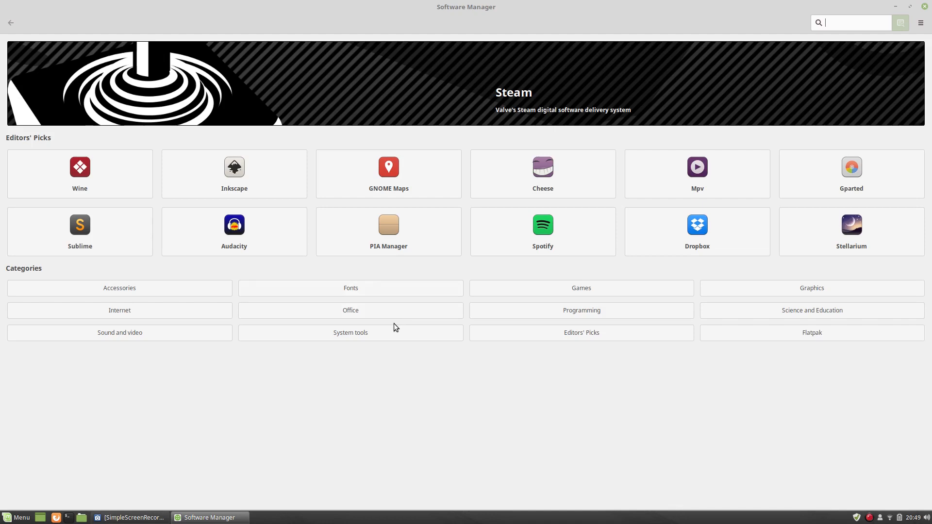
Open the Flatpak category, go back home, then reopen Flatpak and scroll through its apps.
click(800, 332)
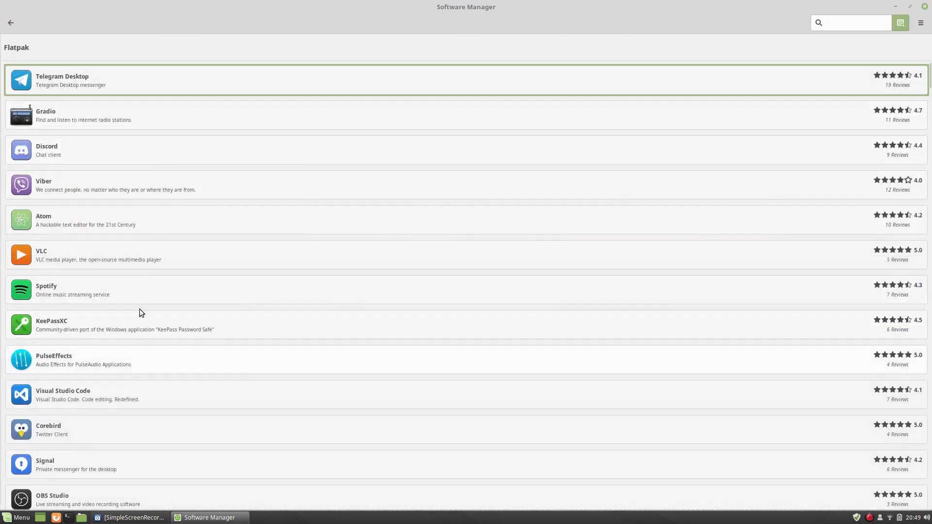
scroll(147, 271, down, 10)
scroll(148, 272, up, 10)
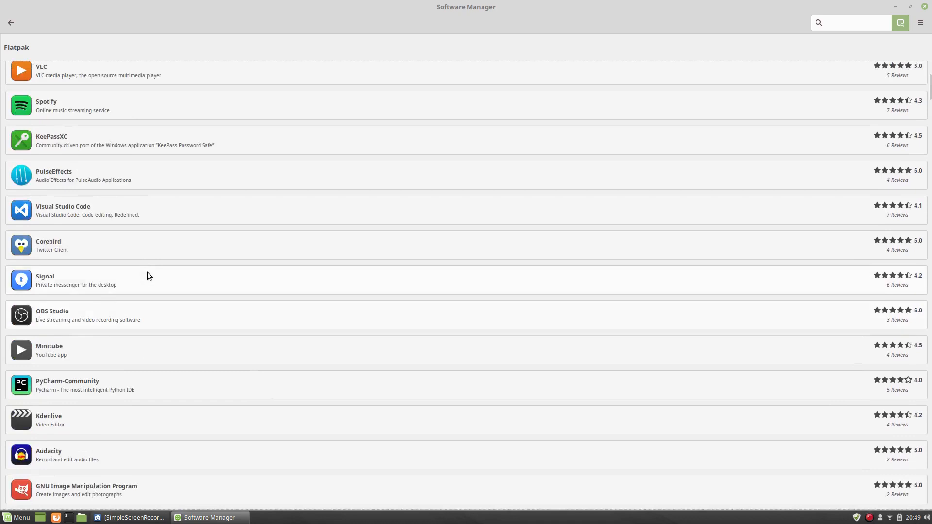
click(11, 23)
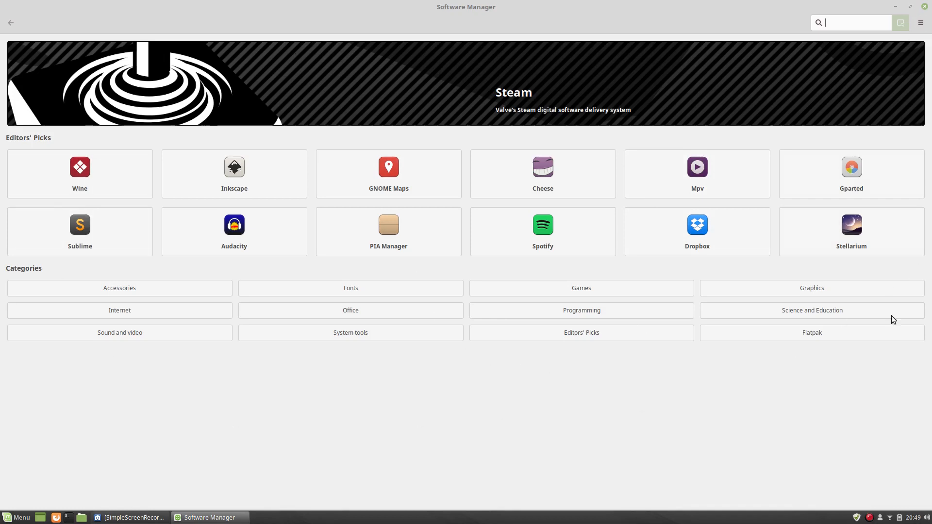
click(851, 337)
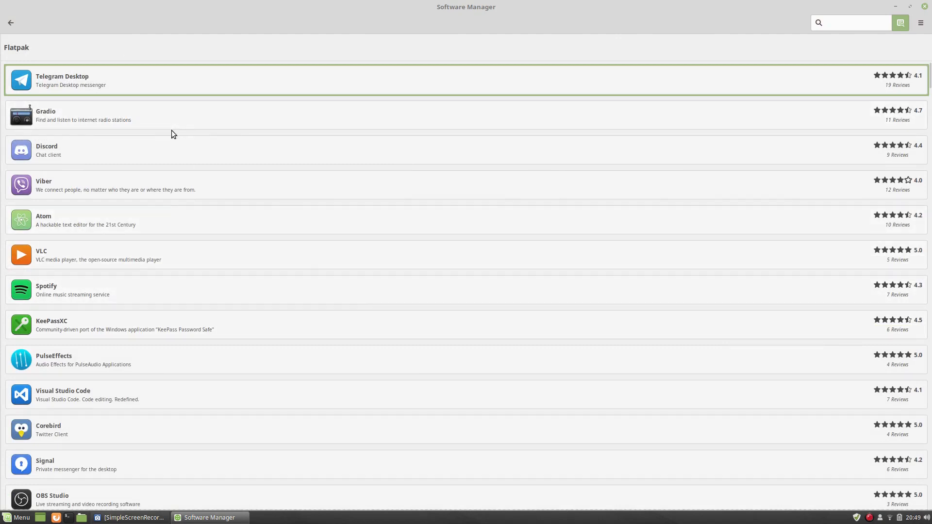
scroll(163, 214, down, 3)
scroll(164, 214, down, 15)
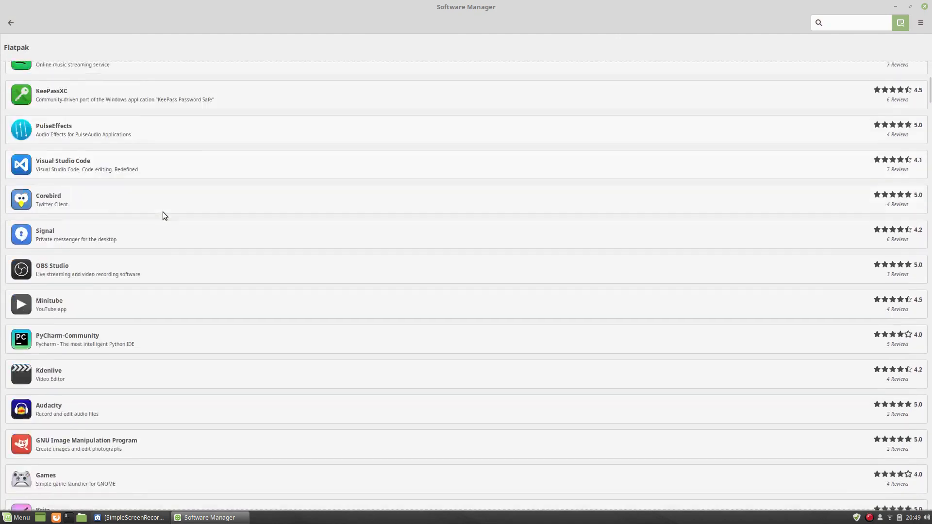
scroll(163, 213, down, 20)
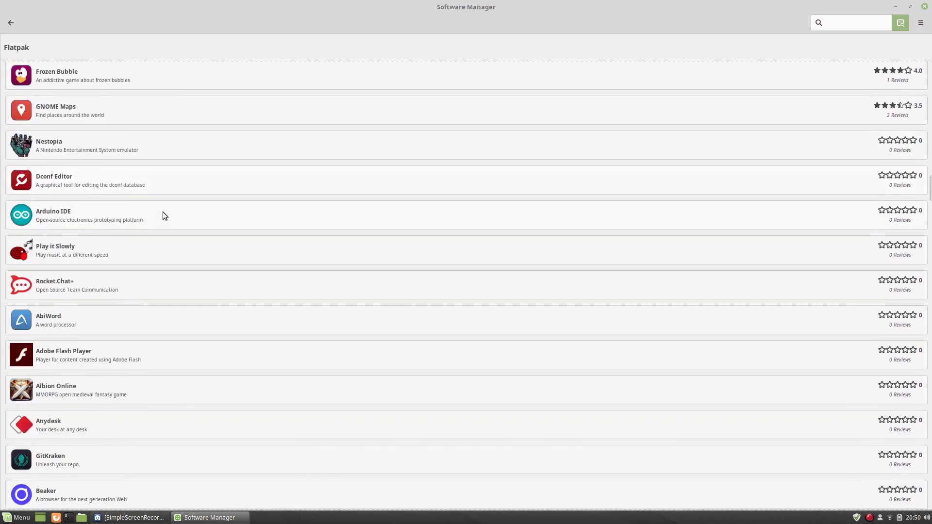
scroll(162, 212, up, 20)
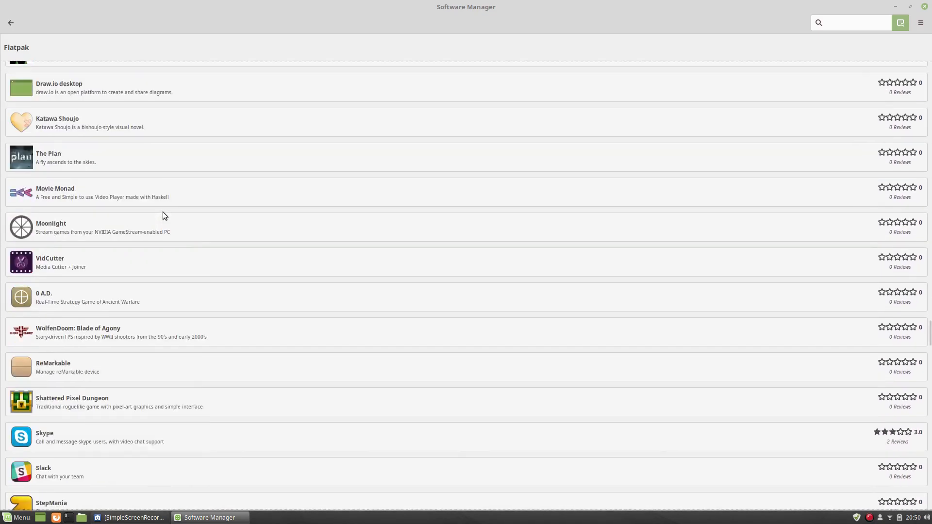
scroll(162, 212, up, 20)
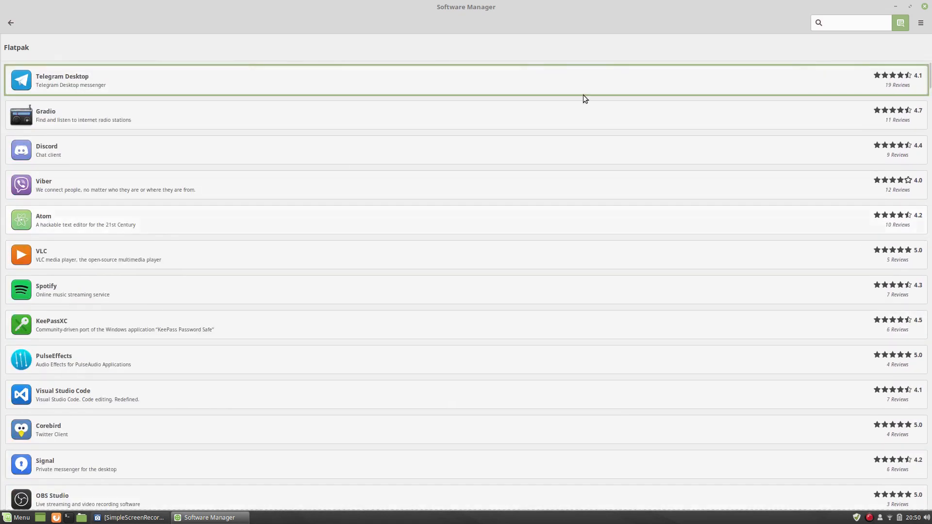
Search Software Manager for 'gimp' and view the GNU Image Manipulation Program details.
click(847, 23)
text(gimp)
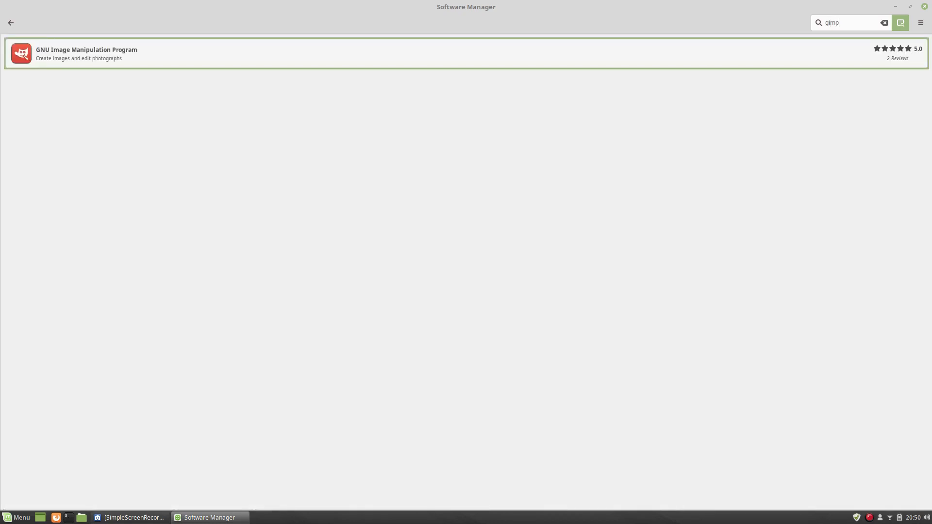
click(210, 51)
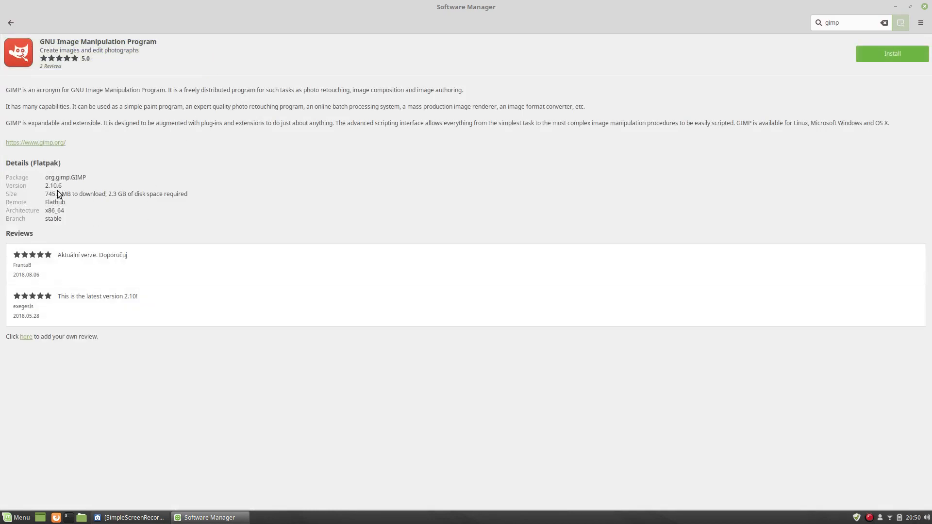
Go back to the home page, reopen the Flatpak list, and focus the search box.
click(11, 23)
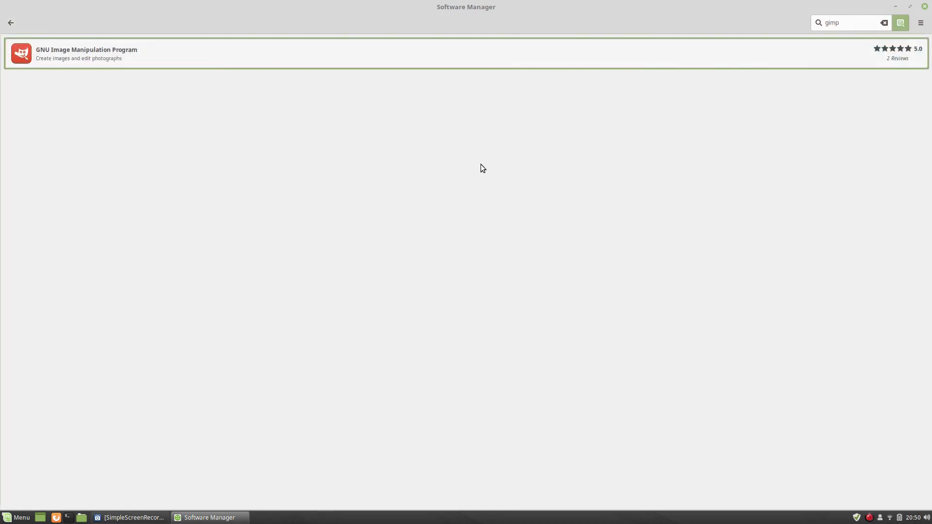
click(11, 22)
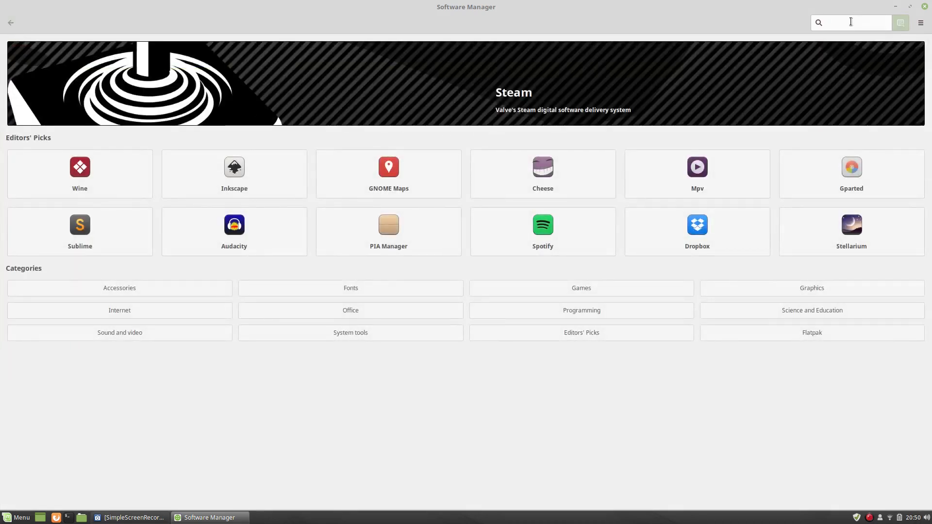
click(835, 333)
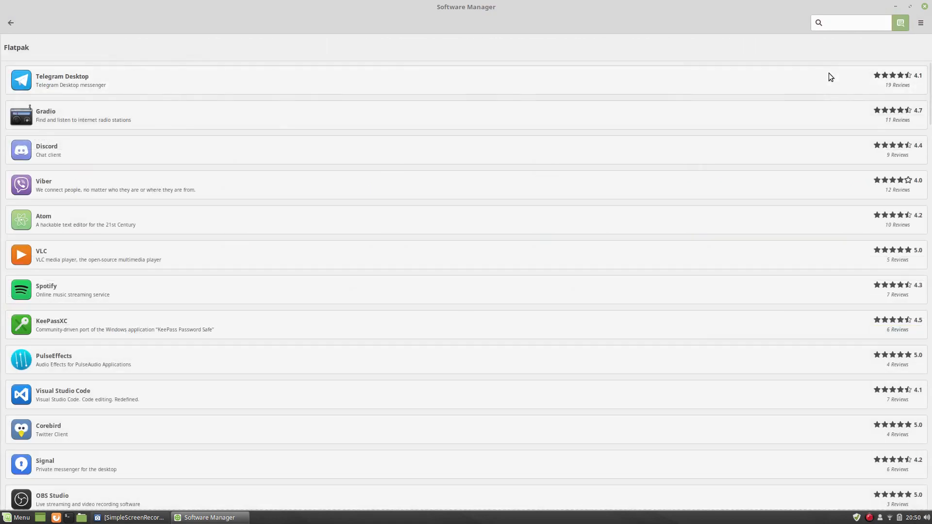
click(839, 21)
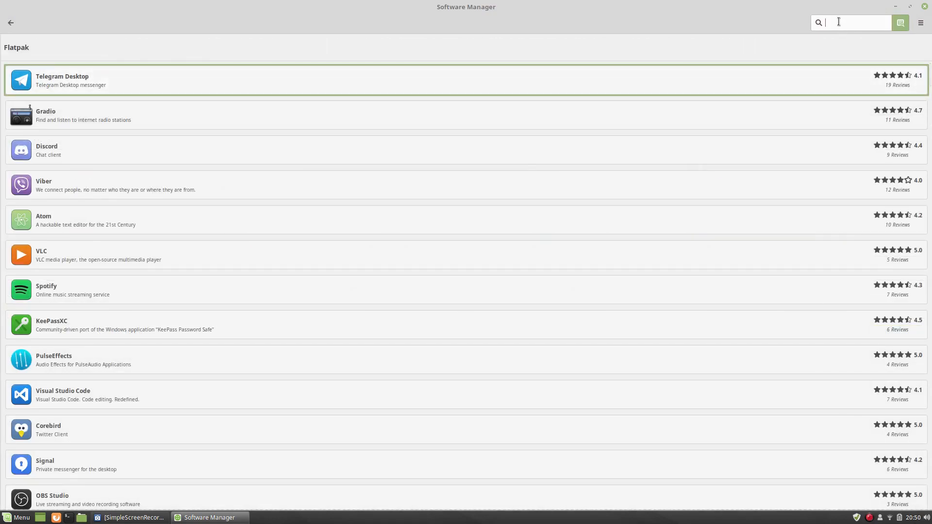
Search 'libreoff', view LibreOffice's Flatpak details (6.1.0.3, 877.7 MB), then return to the result.
text(libreoff)
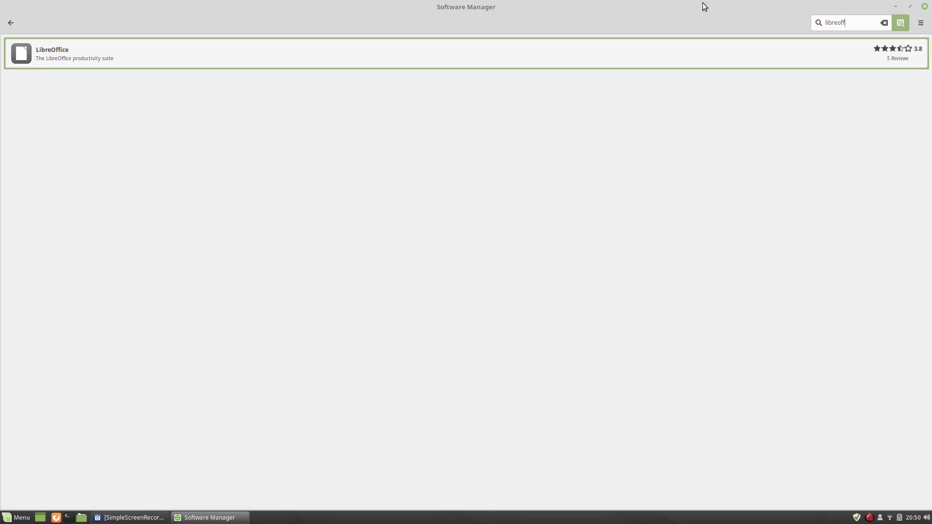
click(173, 60)
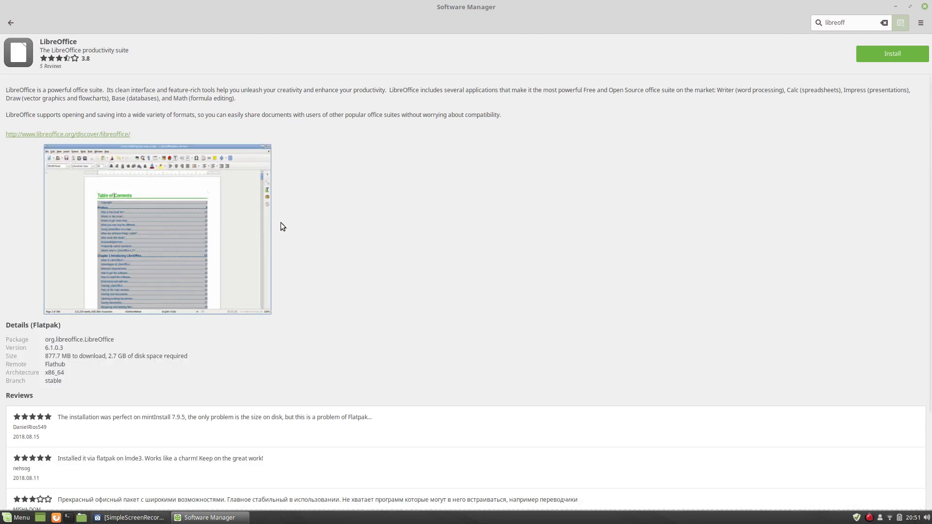
click(11, 23)
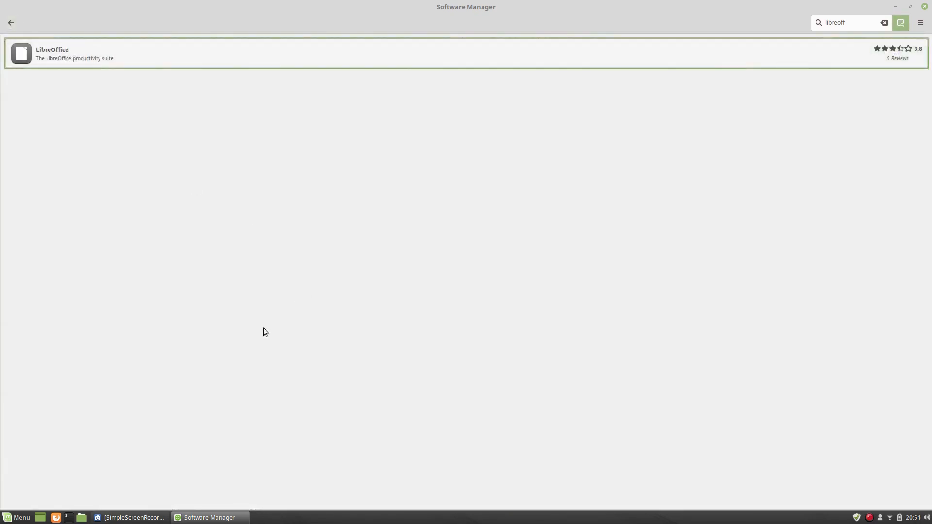
click(10, 519)
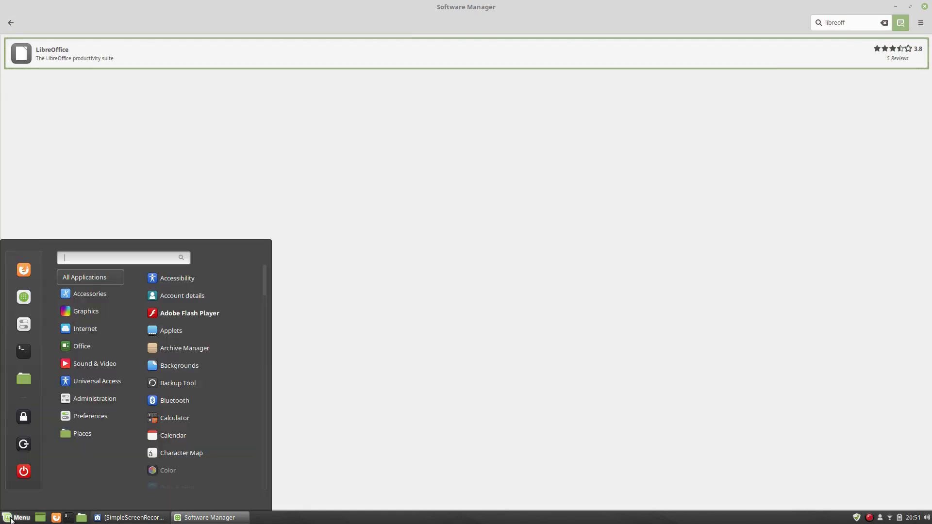
Launch LibreOffice from the application menu, then close its Start Center.
mouse_move(80, 345)
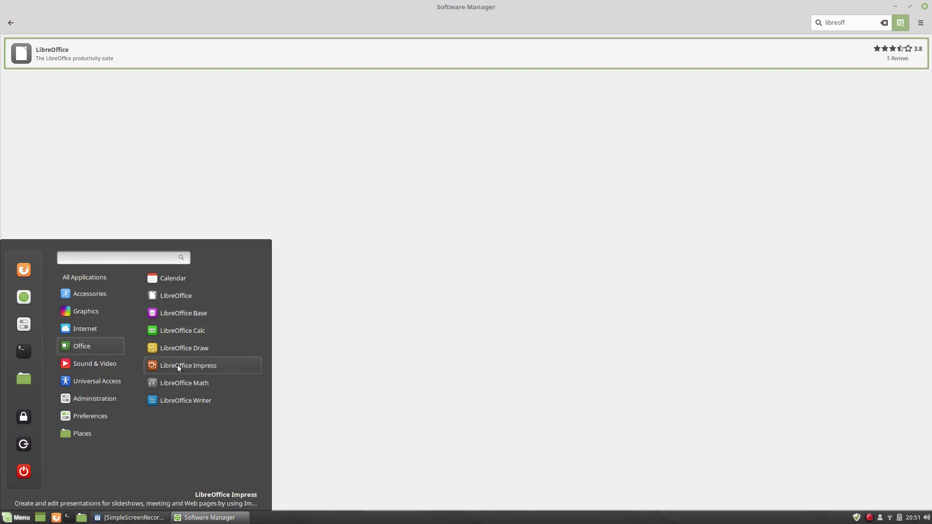
click(182, 295)
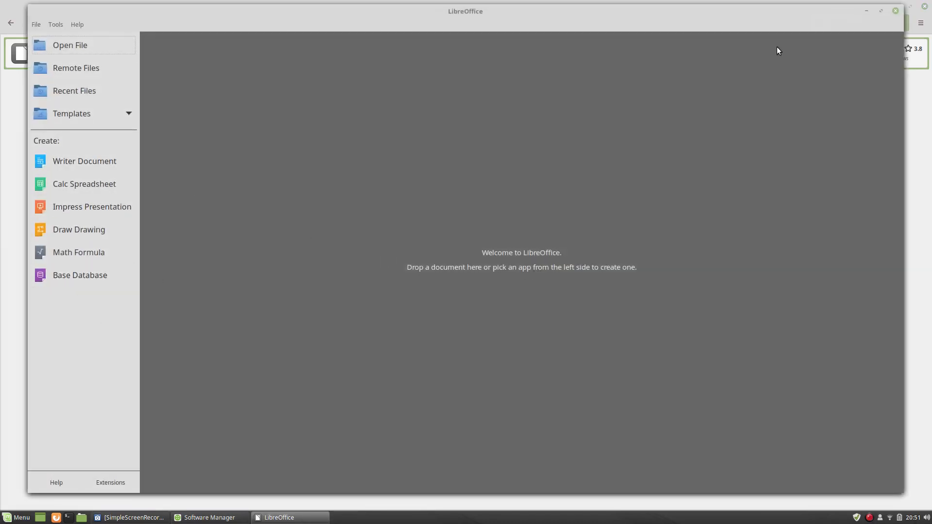
click(894, 11)
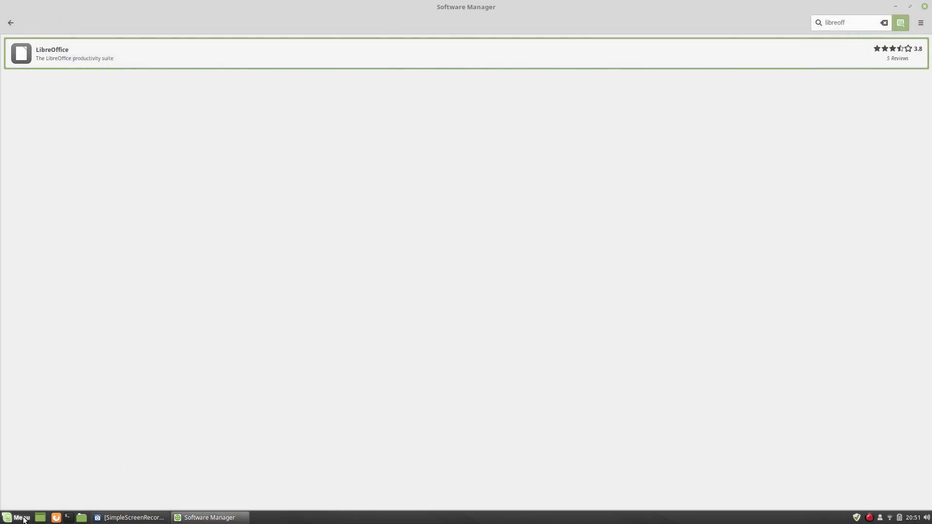
Dismiss the application menu, return Software Manager to its home page, and close it.
click(19, 518)
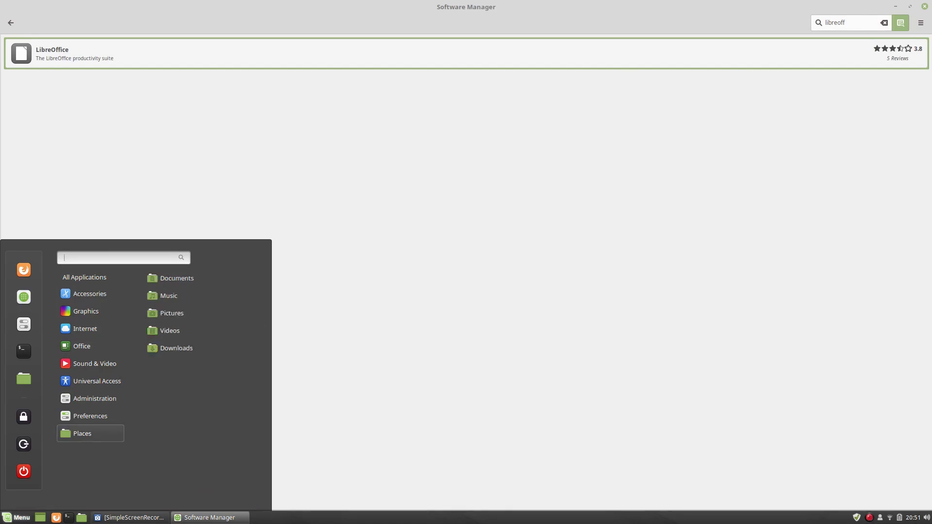
click(8, 521)
click(7, 520)
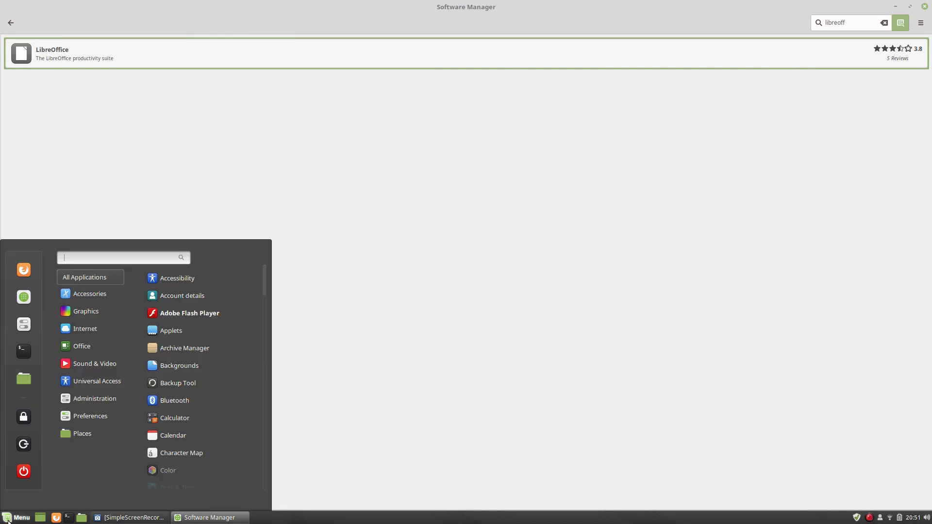
click(8, 521)
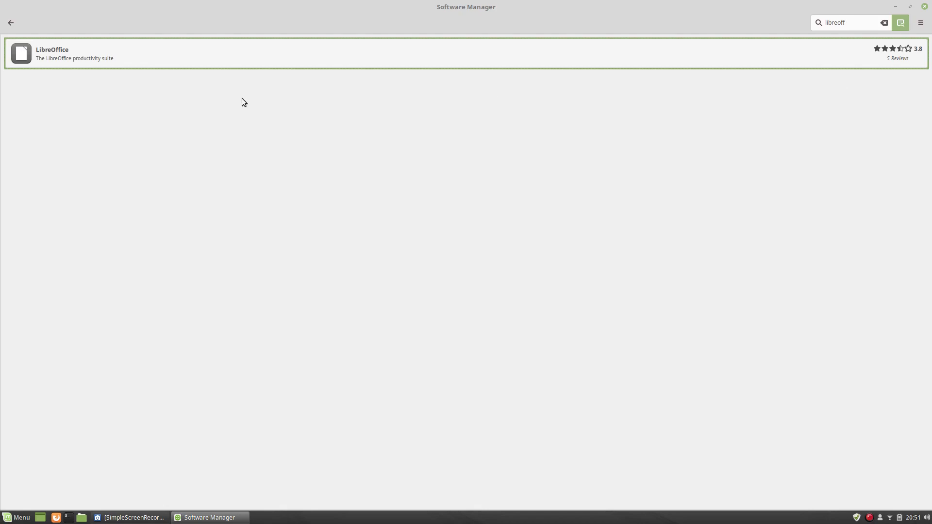
click(10, 22)
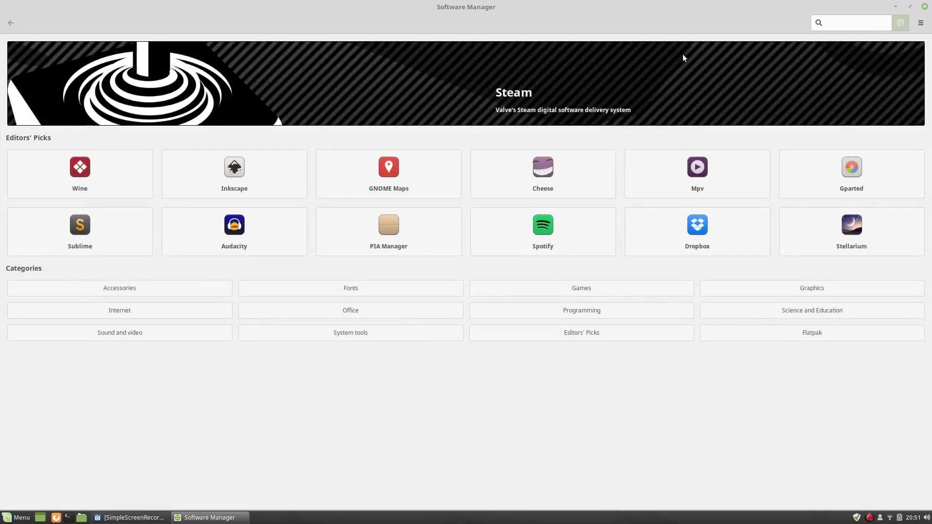
click(925, 6)
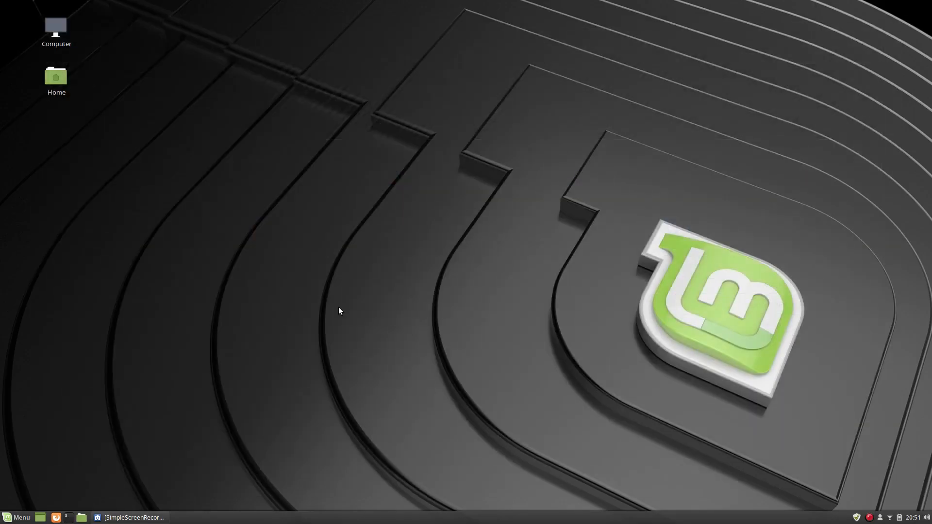
Launch Firefox from the panel and maximize its window to full screen.
click(57, 517)
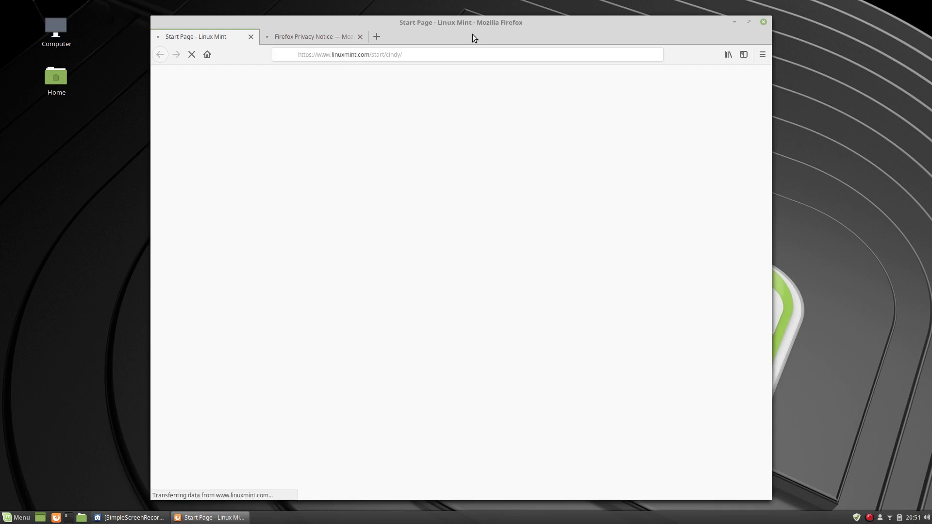
drag(472, 28, 468, 24)
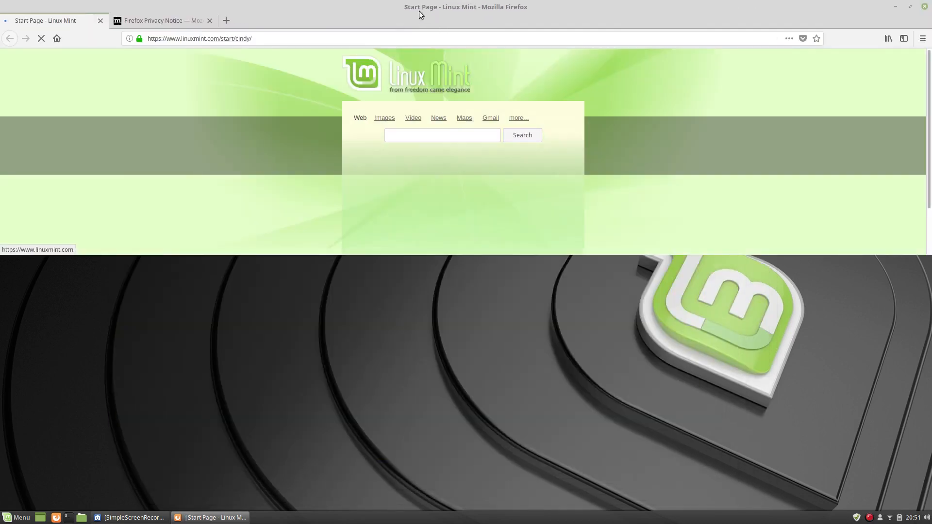
drag(419, 11, 439, 30)
double_click(439, 30)
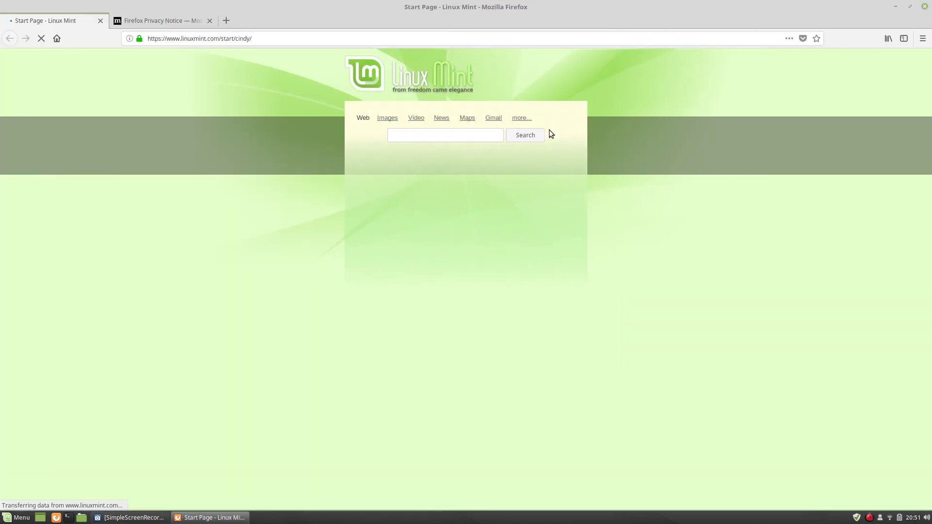
Search 'debgen' from the Linux Mint start page.
click(413, 138)
text(d)
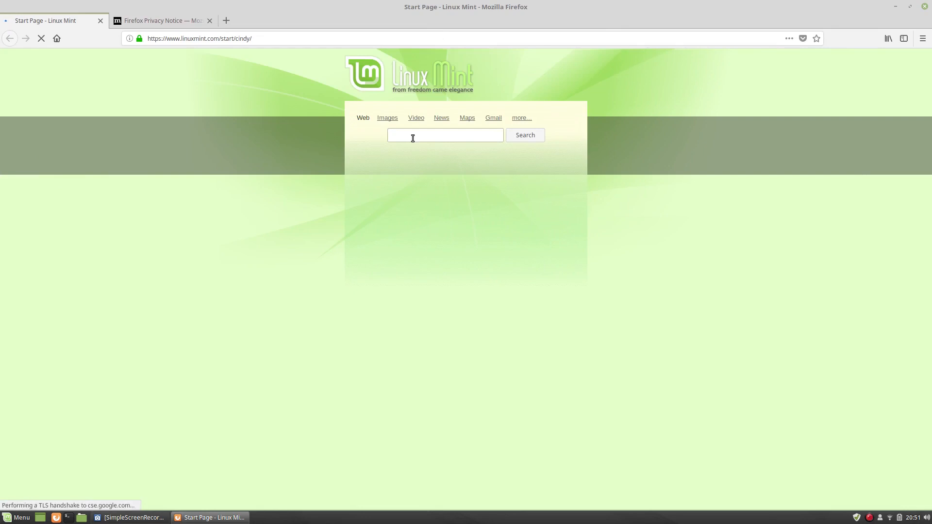
text(ebgen)
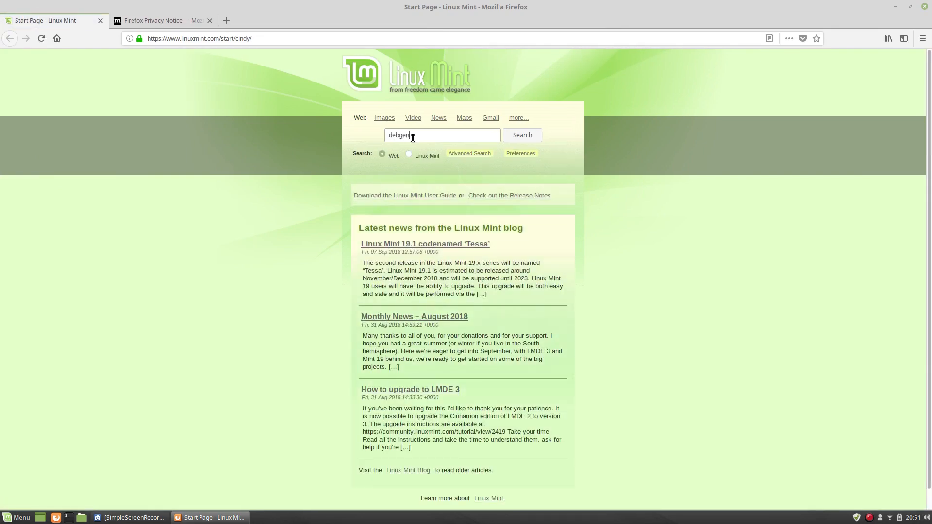
key(Return)
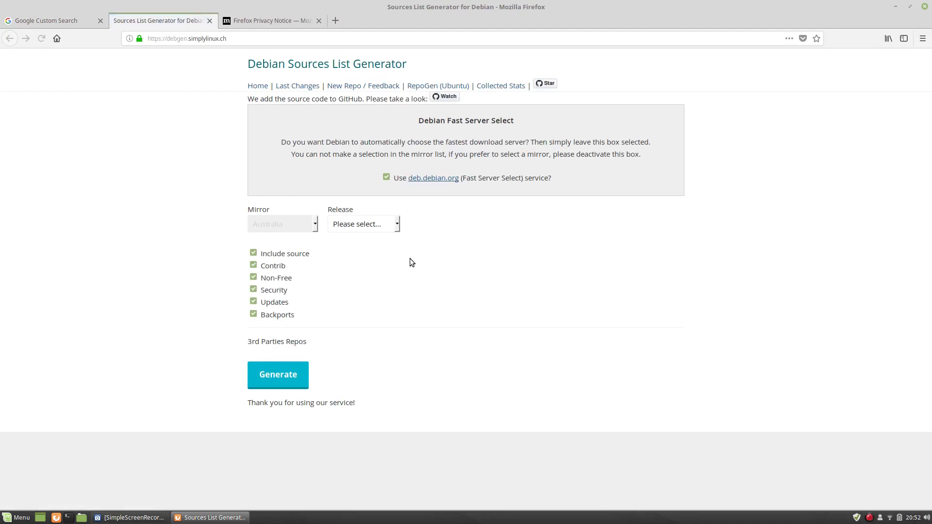
Choose Stable (Stretch) as the release, scroll down the repos list, and generate the sources list.
click(397, 226)
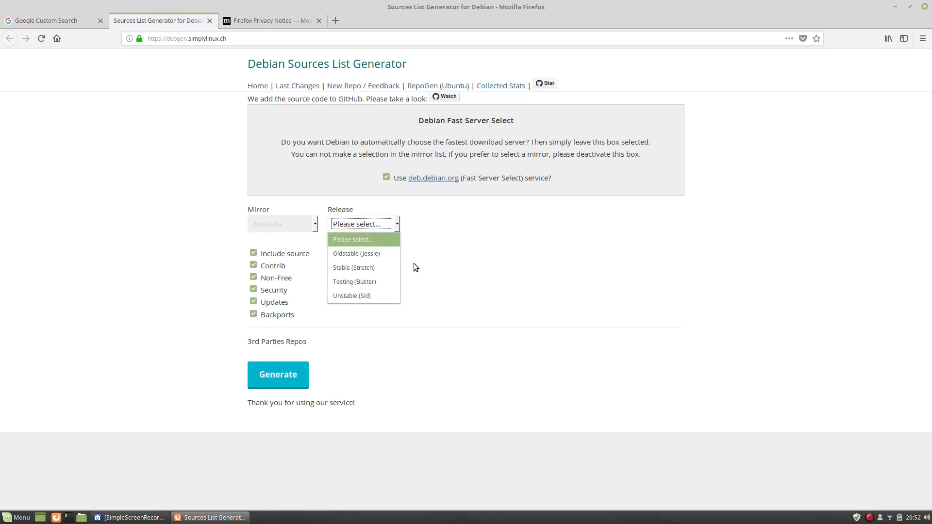
click(383, 269)
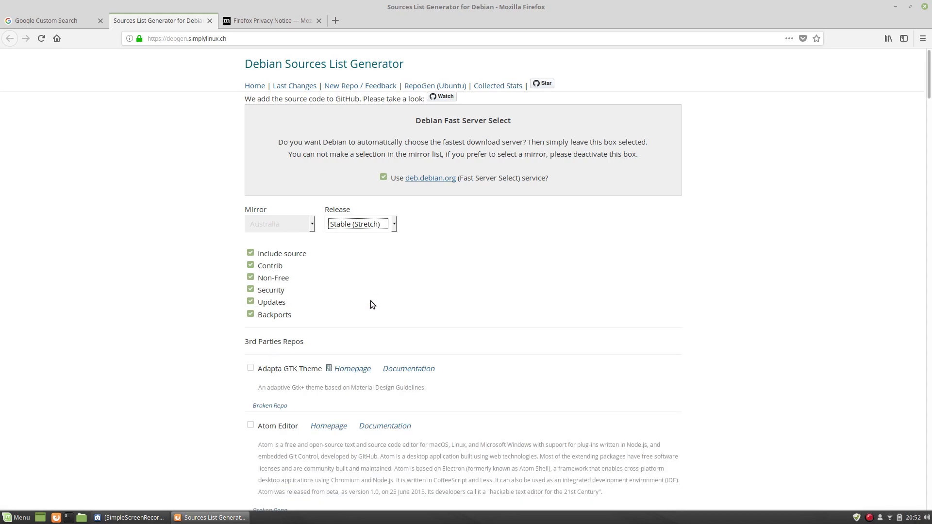
scroll(166, 337, down, 10)
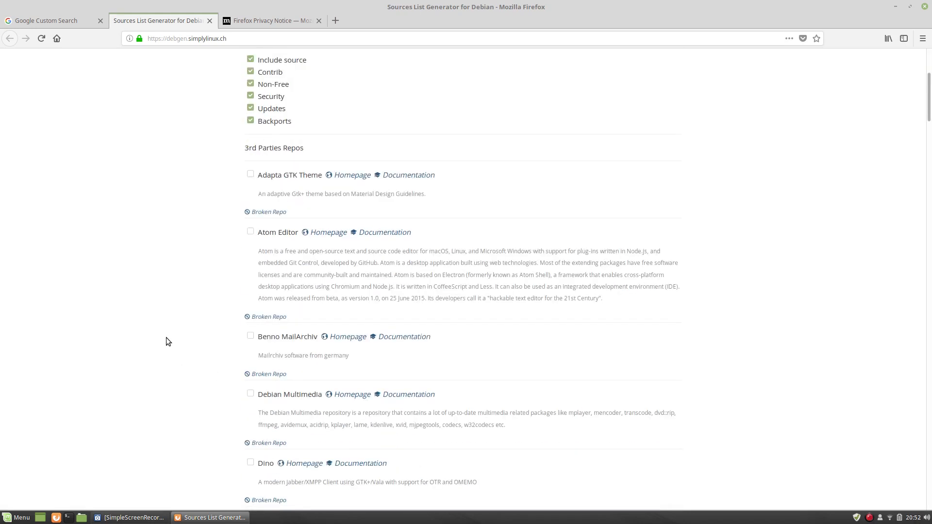
scroll(146, 263, down, 3)
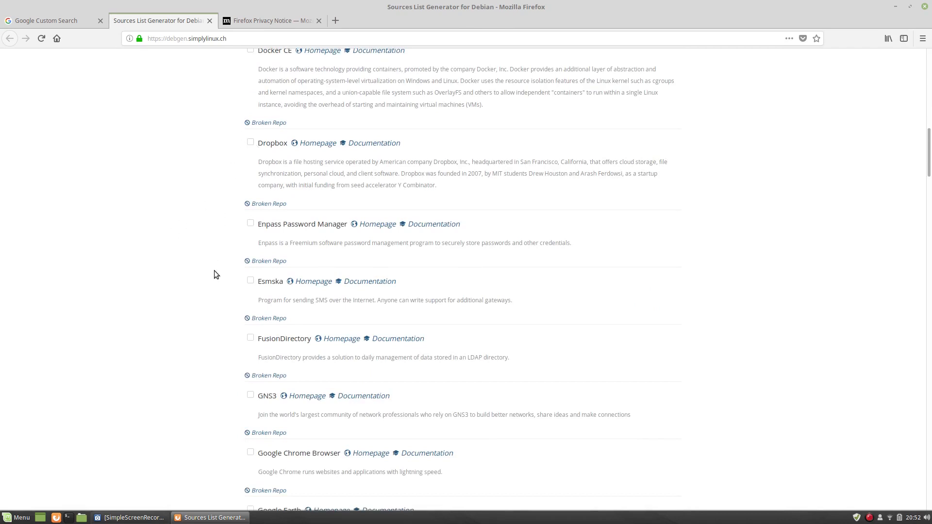
scroll(214, 271, down, 5)
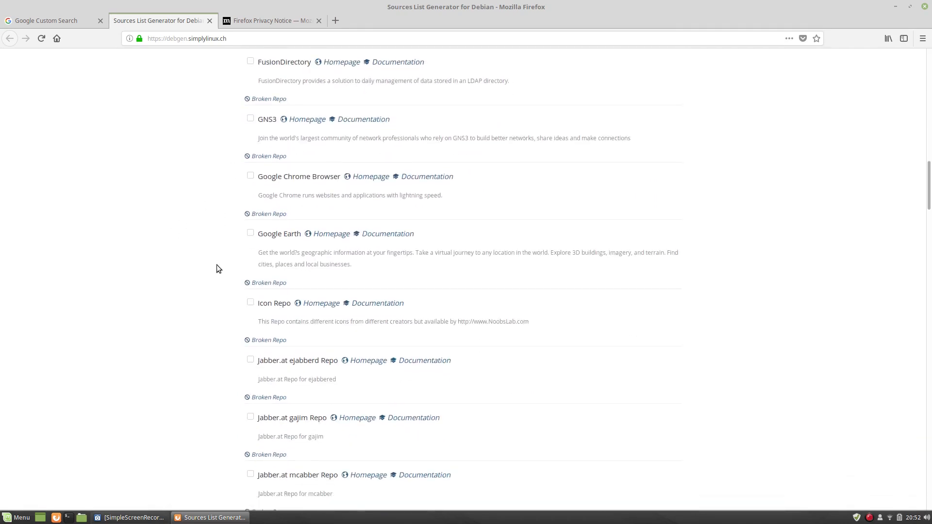
scroll(160, 207, down, 7)
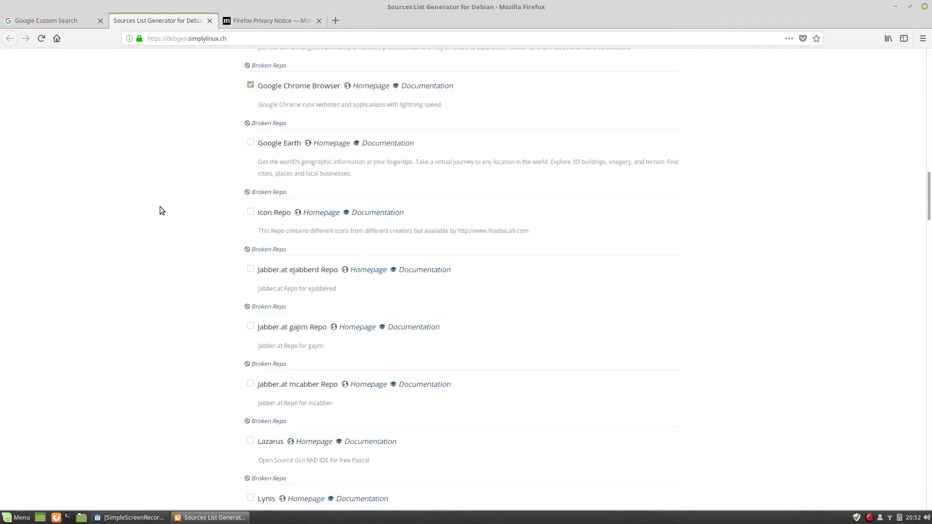
scroll(160, 209, down, 10)
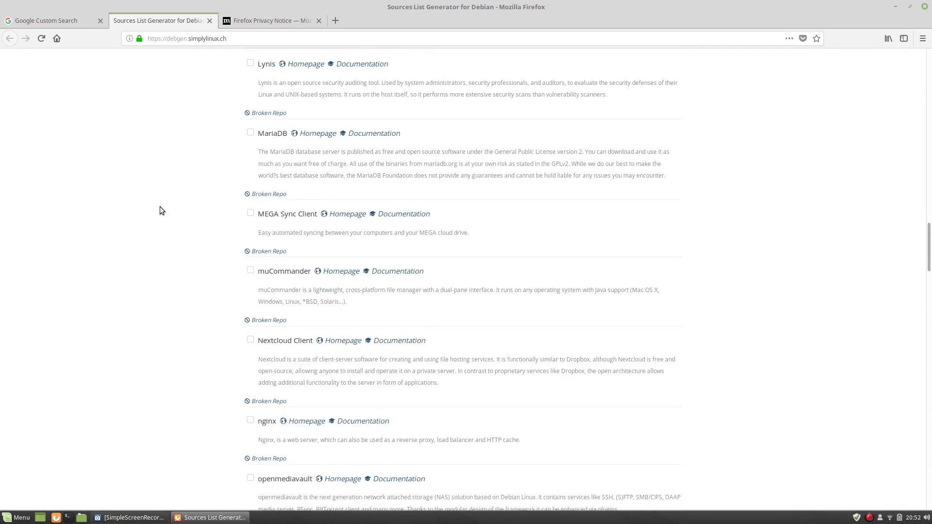
scroll(160, 207, down, 7)
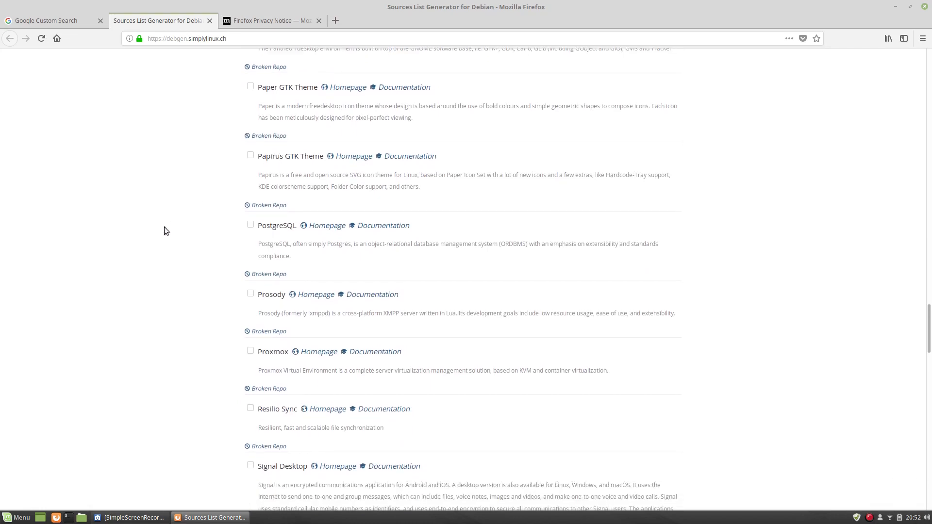
scroll(164, 226, down, 7)
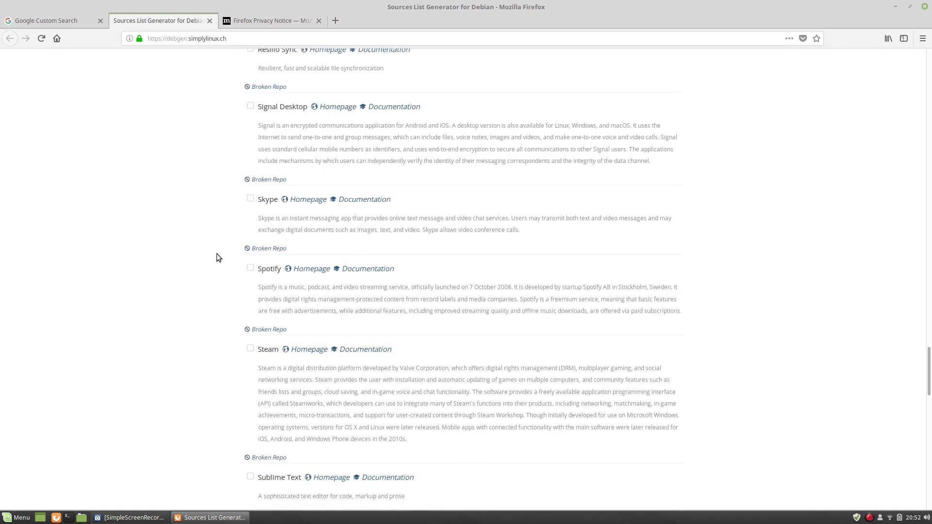
scroll(162, 248, down, 3)
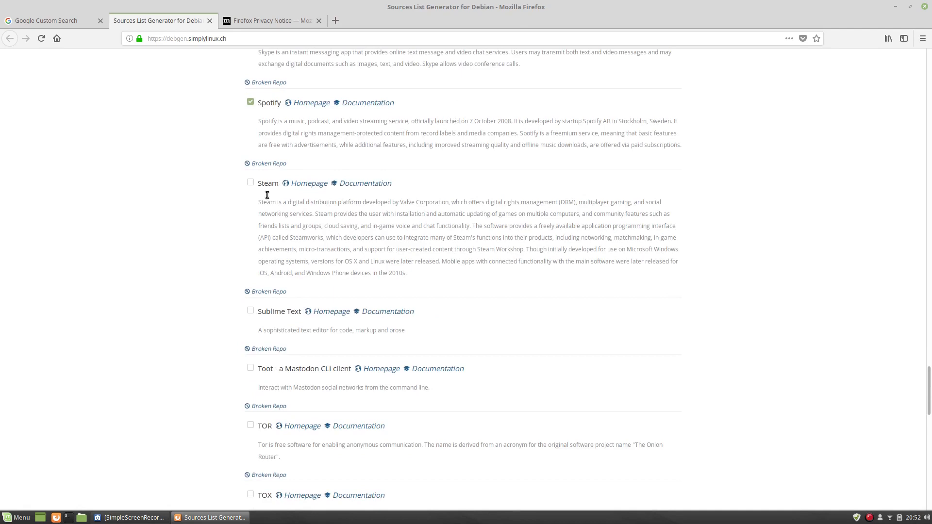
scroll(148, 234, down, 7)
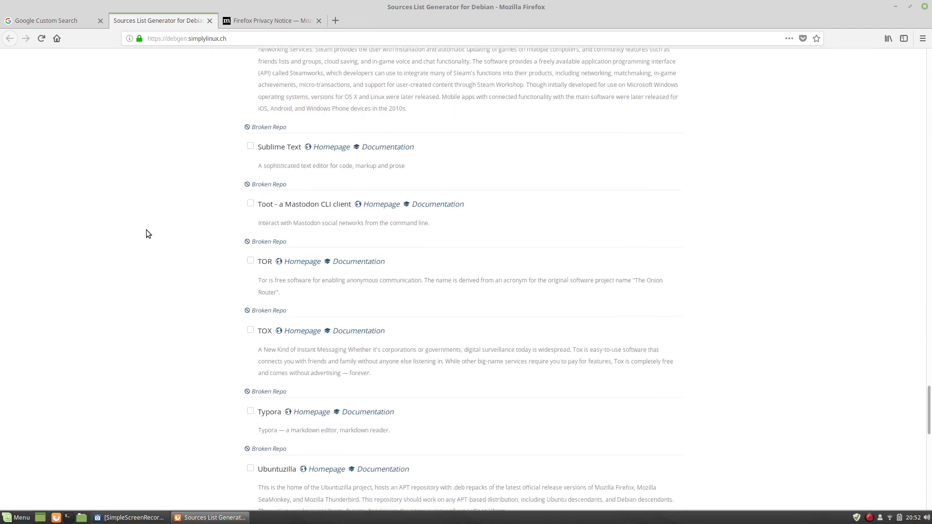
scroll(148, 234, down, 9)
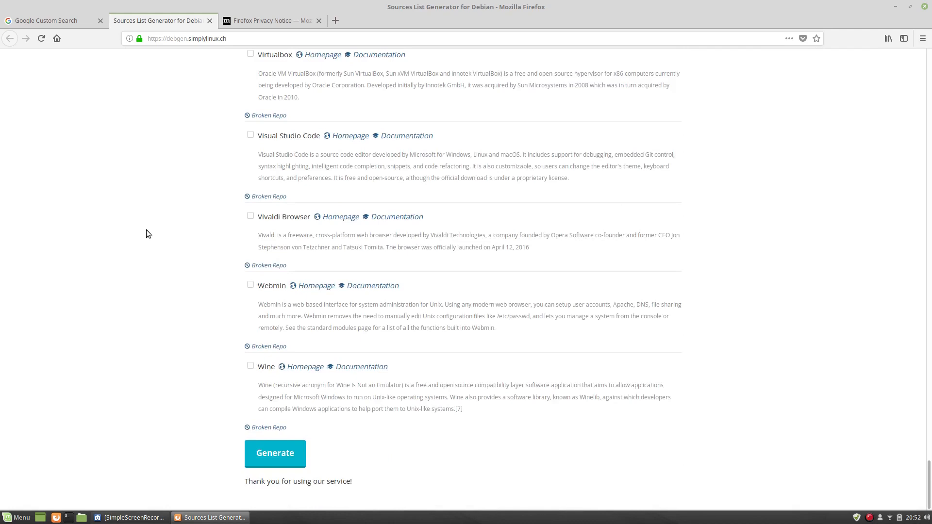
click(271, 452)
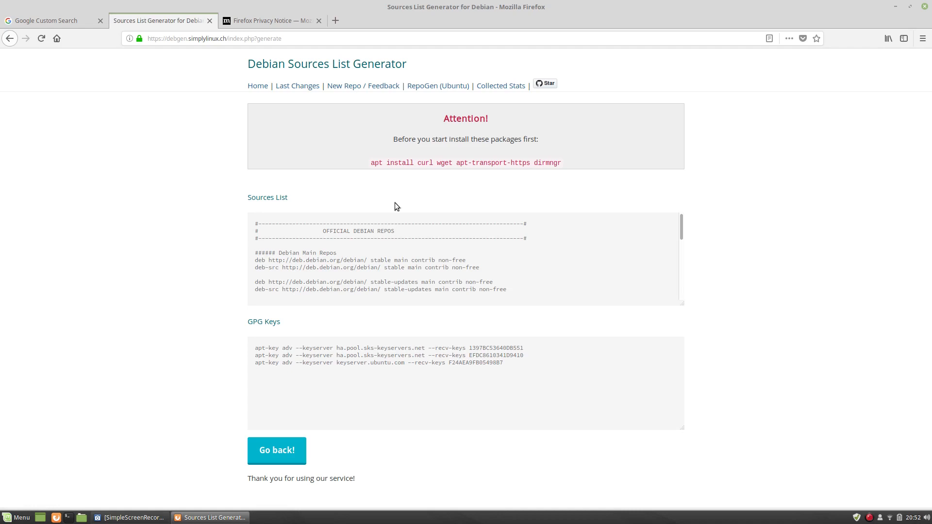
Scroll through the generated third-party repos and briefly highlight the prerequisite apt install command.
scroll(437, 245, down, 2)
scroll(417, 241, up, 2)
scroll(391, 243, down, 5)
scroll(390, 242, down, 2)
scroll(388, 243, up, 2)
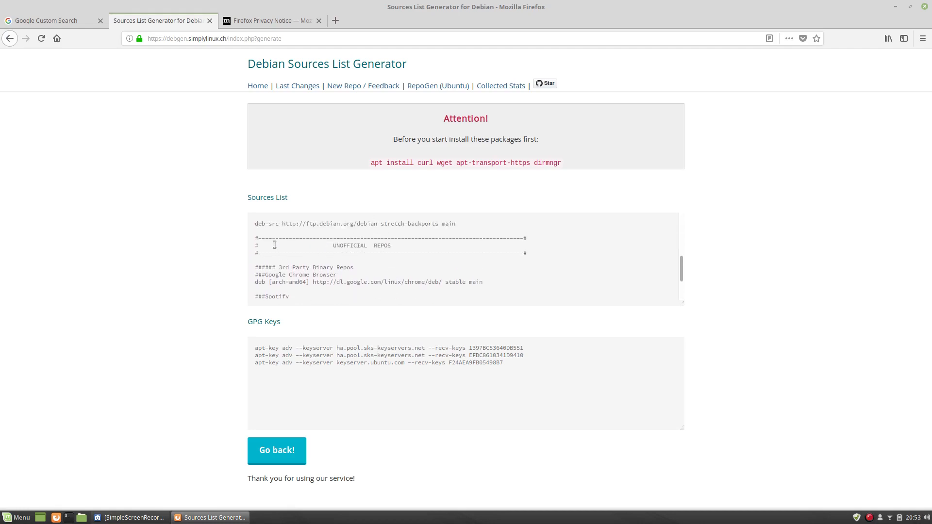
scroll(387, 247, down, 2)
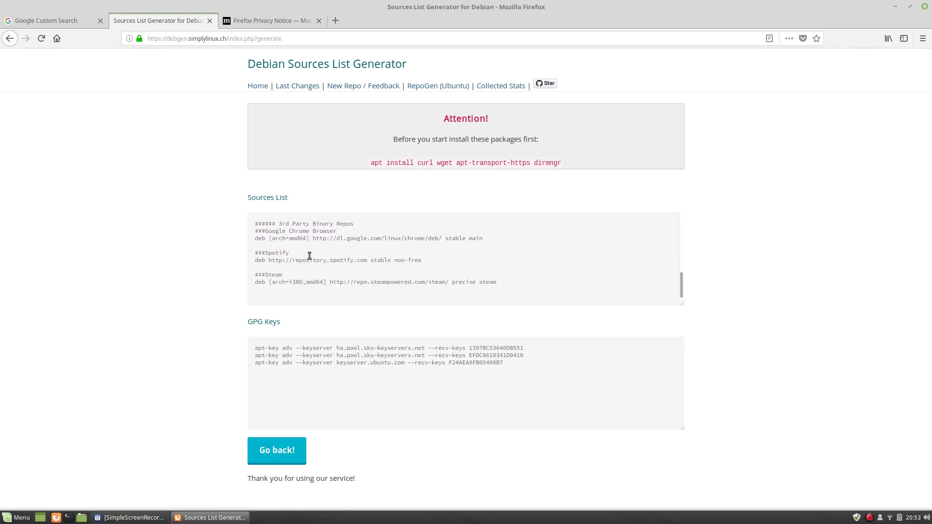
scroll(348, 253, down, 1)
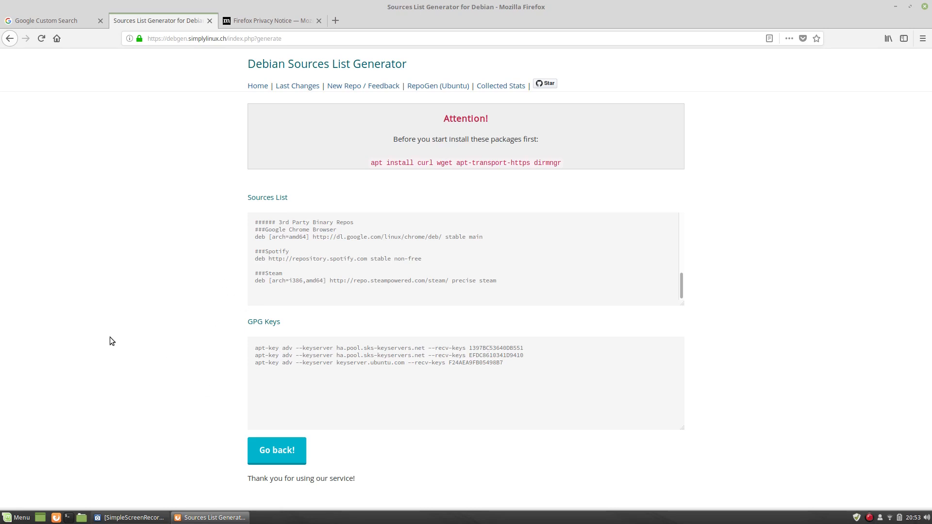
drag(371, 163, 574, 165)
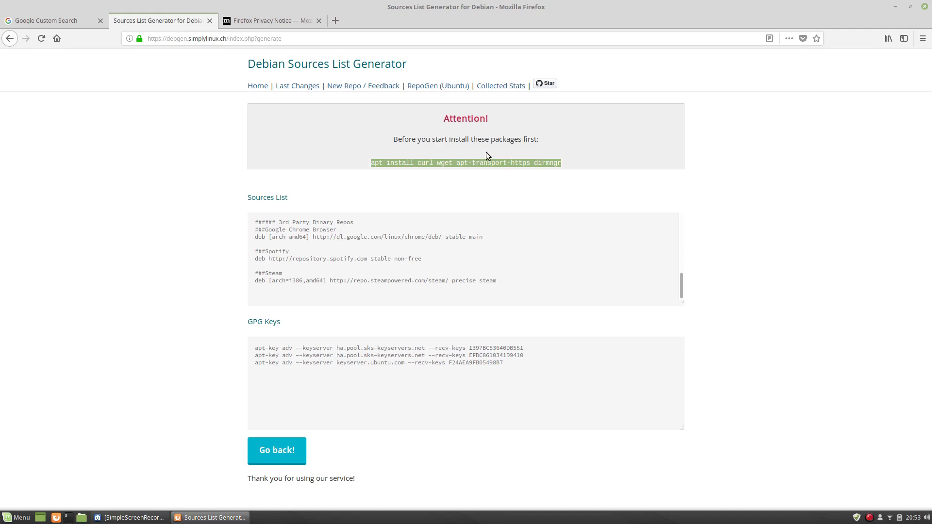
click(534, 182)
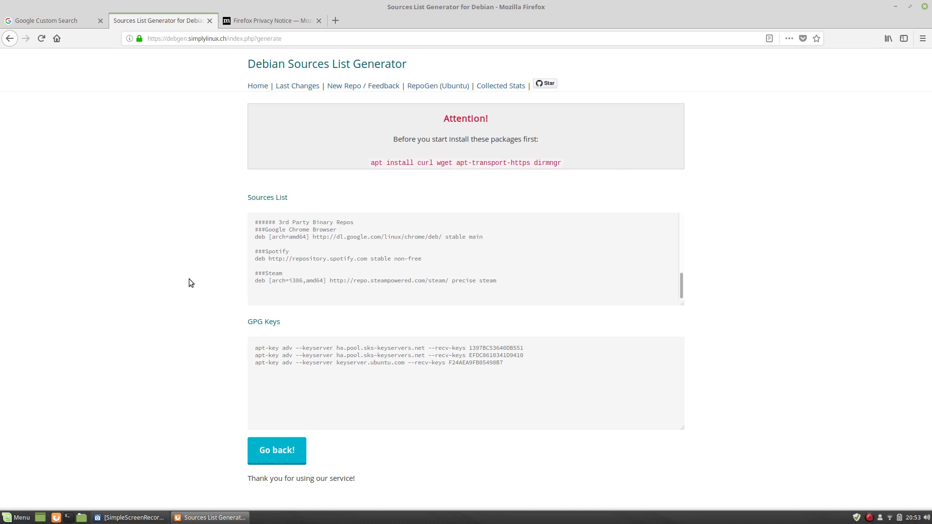
Return from the debgen search results tab to the Linux Mint start page.
click(55, 21)
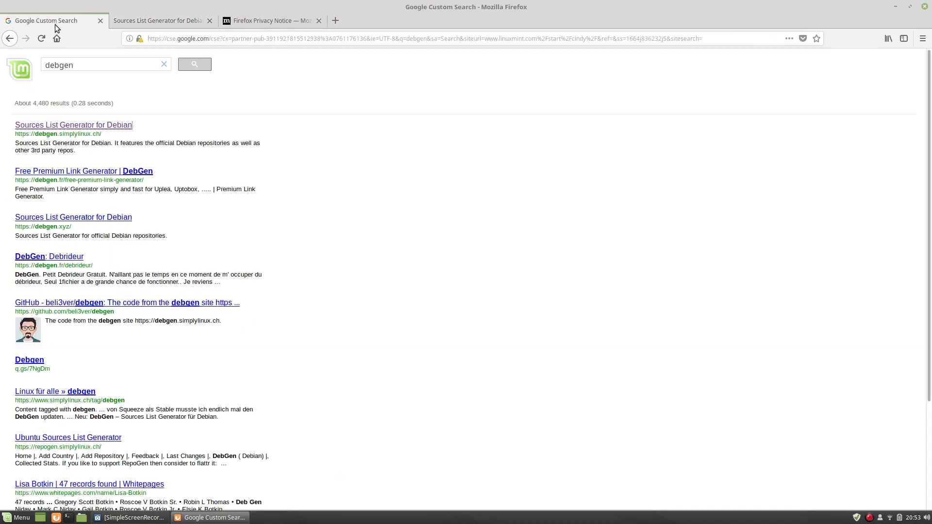
click(26, 72)
click(57, 39)
Search 'amp up your debian media' and open the LinuxConfig Debian 9 multimedia article.
click(422, 131)
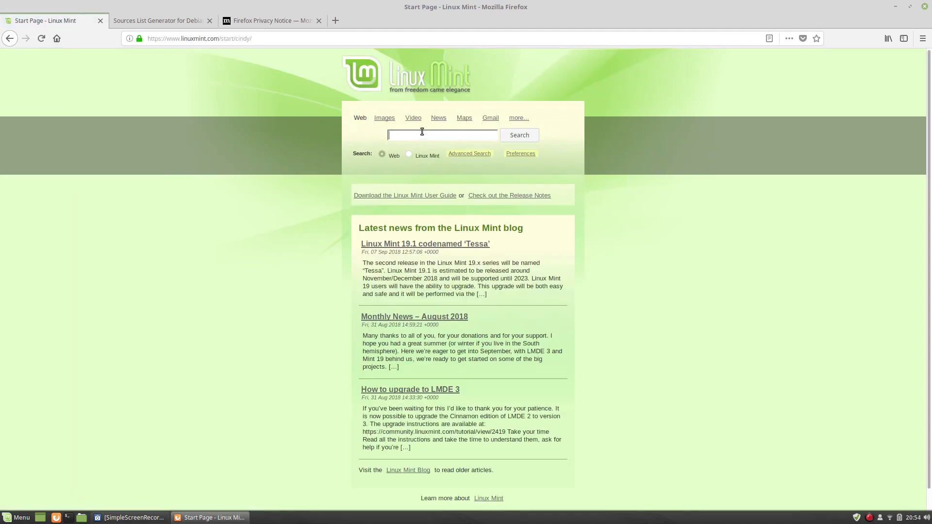
text(amp up your debian media)
key(Return)
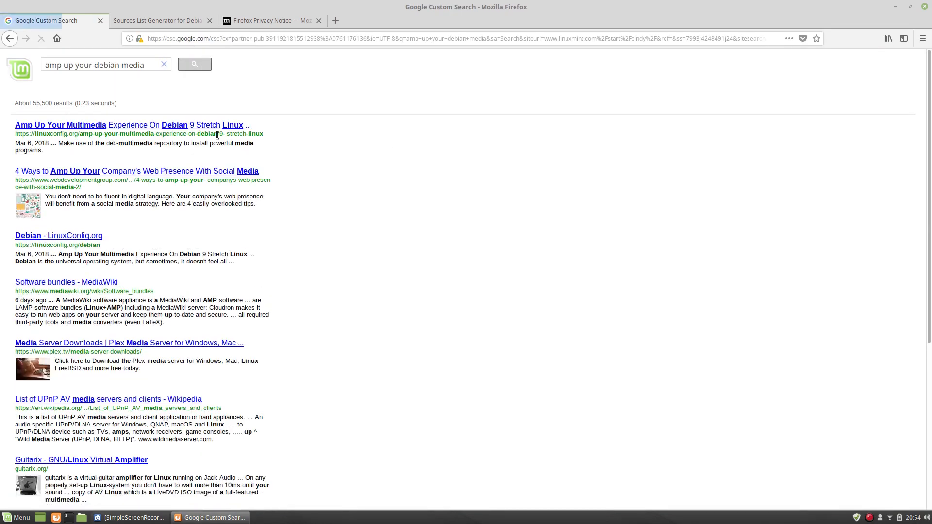
click(136, 125)
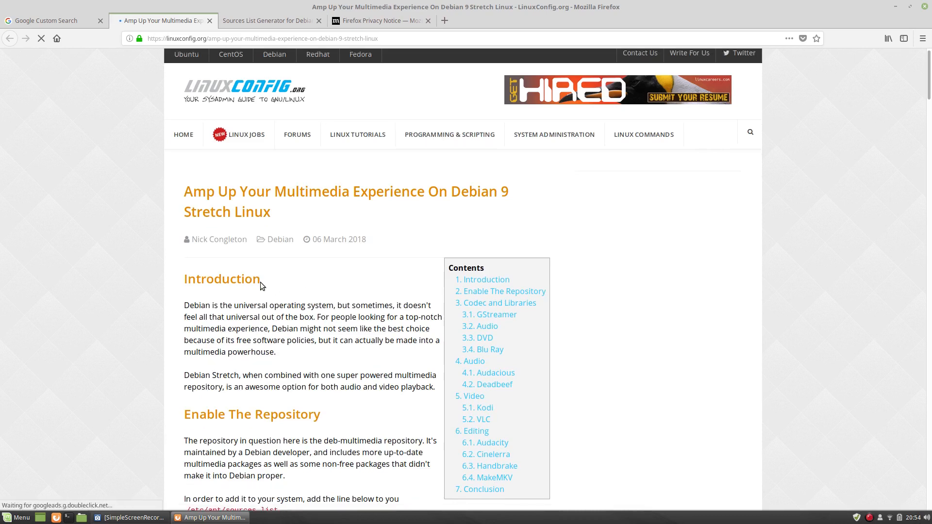
scroll(260, 282, down, 7)
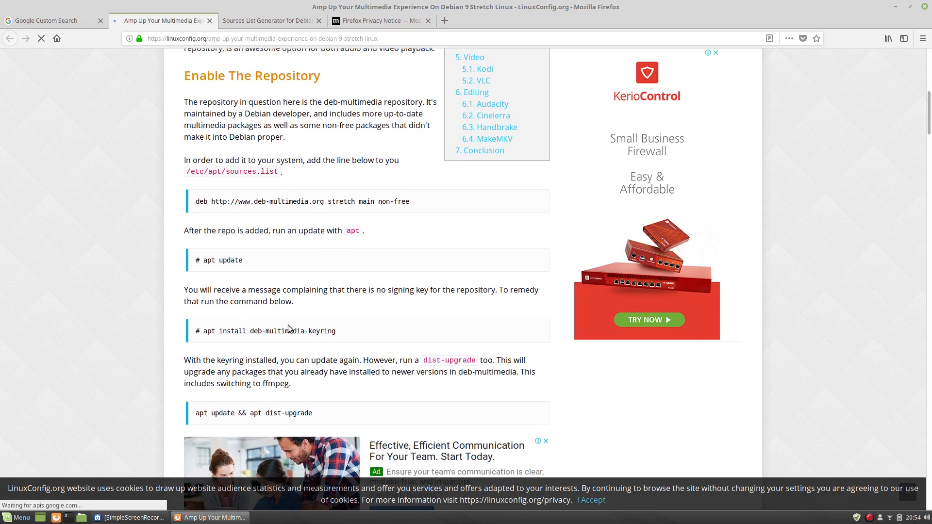
scroll(311, 323, down, 5)
scroll(311, 323, down, 1)
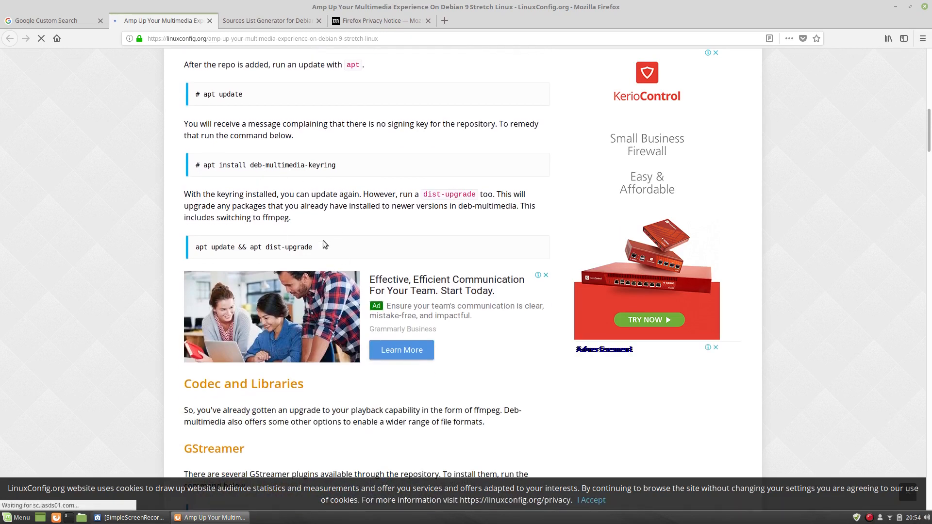
scroll(323, 242, up, 4)
Go back to the Sources List Generator form and choose Stable (Stretch) as the release.
click(272, 20)
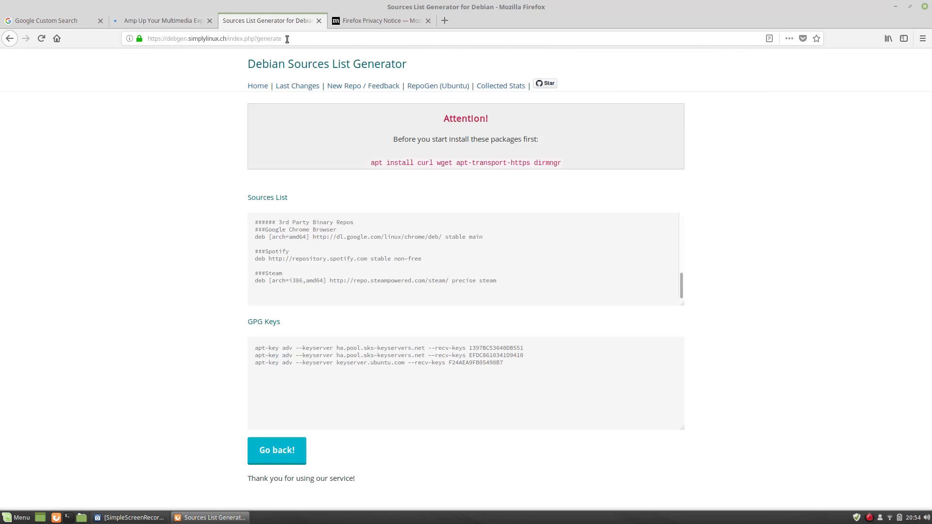
click(265, 449)
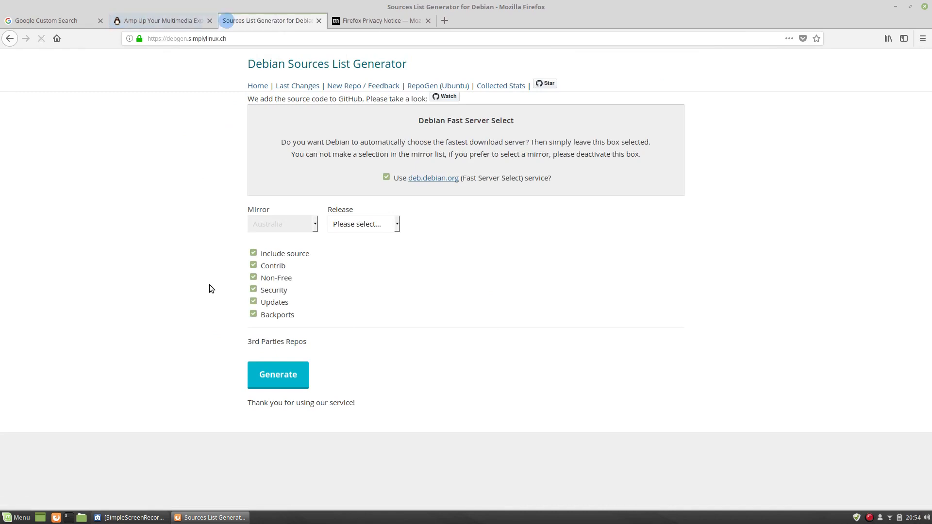
click(397, 223)
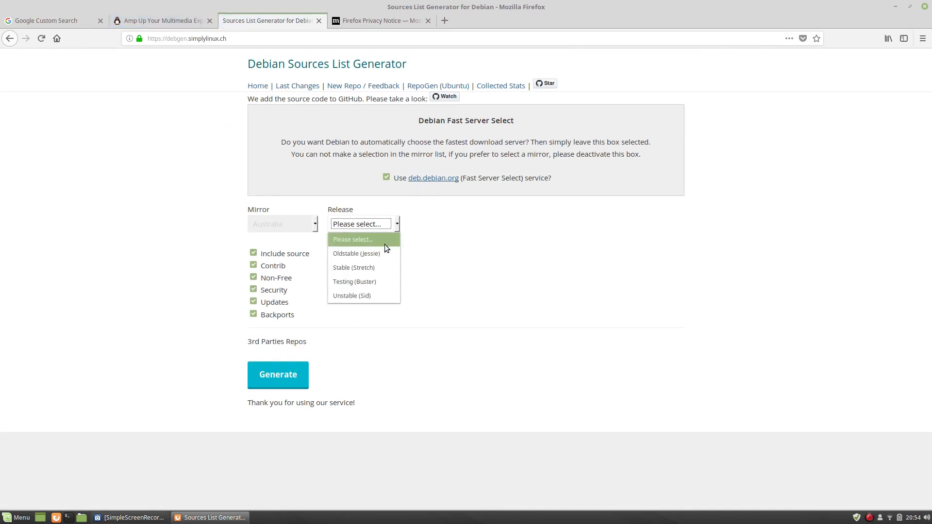
click(370, 266)
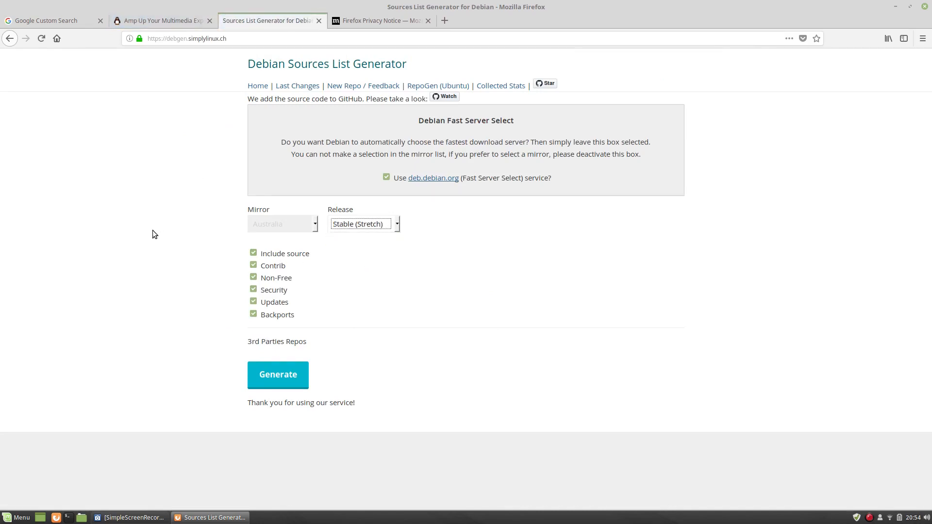
Scroll through the 3rd Parties Repos list, from TOX down to Virtualbox, Webmin and Wine.
scroll(171, 313, down, 5)
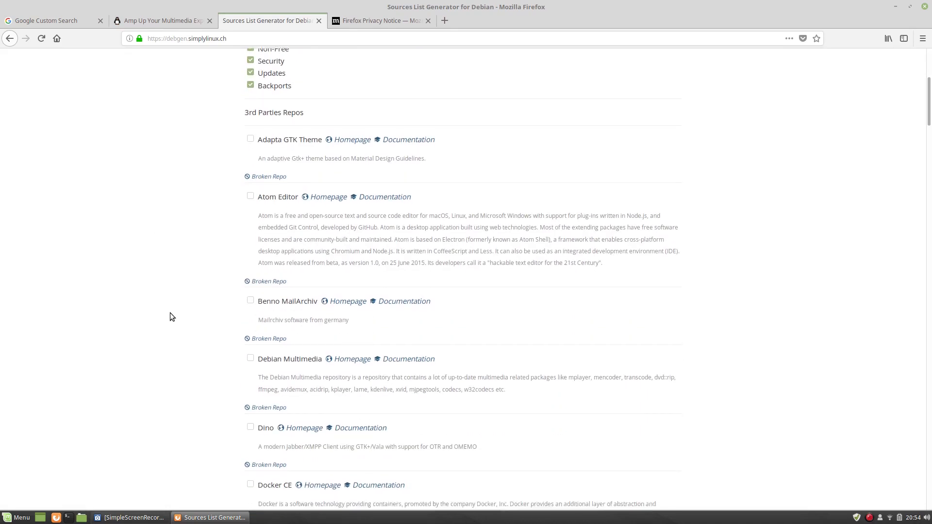
scroll(170, 317, down, 2)
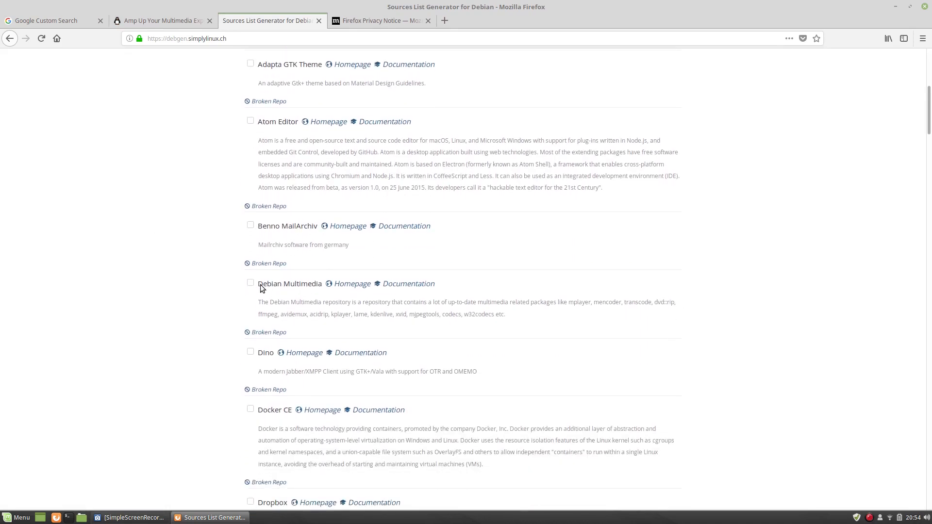
scroll(198, 296, down, 9)
scroll(173, 259, up, 4)
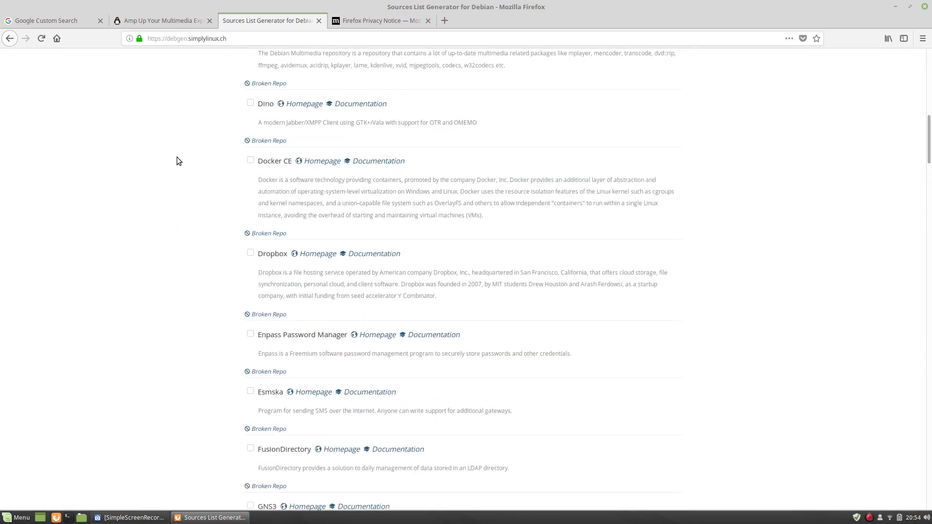
scroll(177, 161, down, 20)
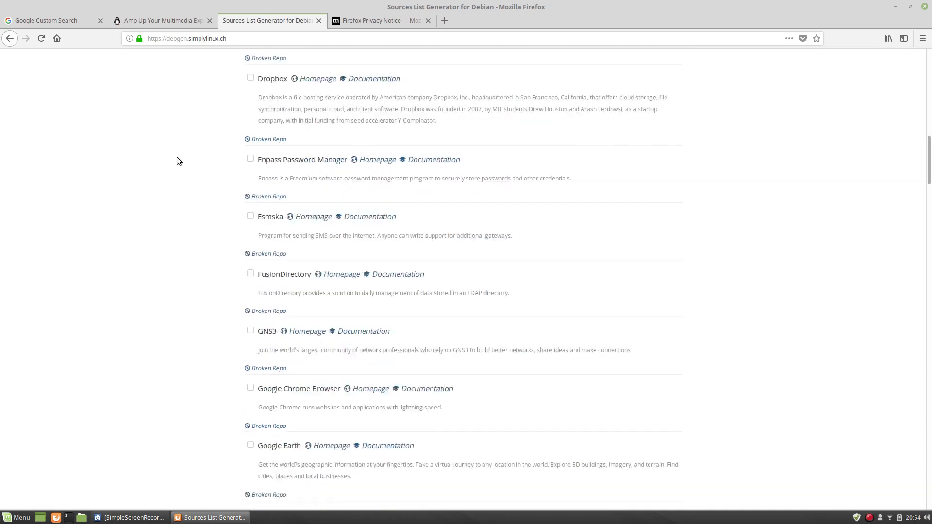
scroll(183, 201, down, 20)
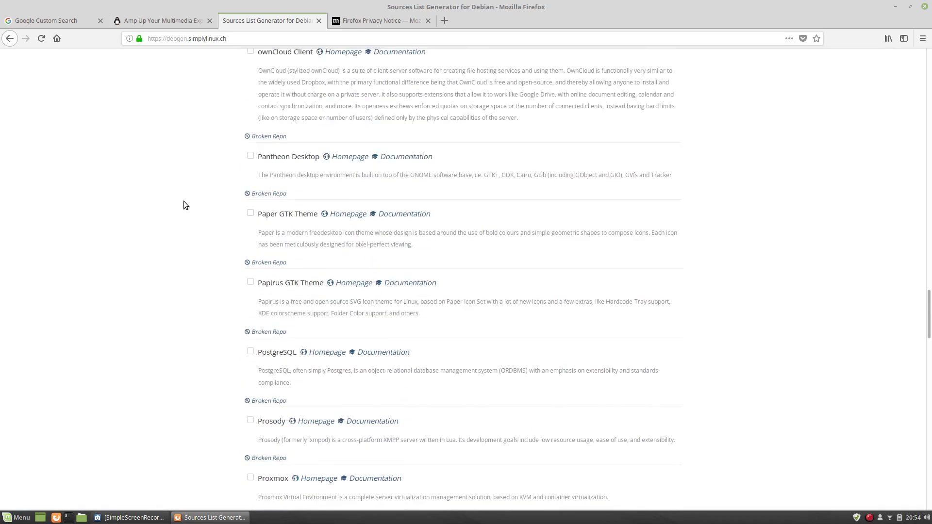
scroll(185, 212, down, 15)
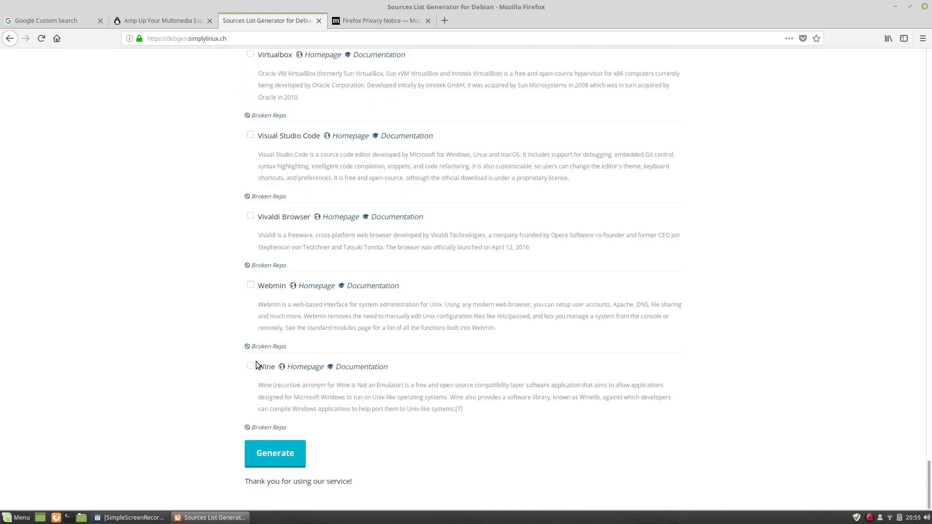
scroll(232, 152, up, 4)
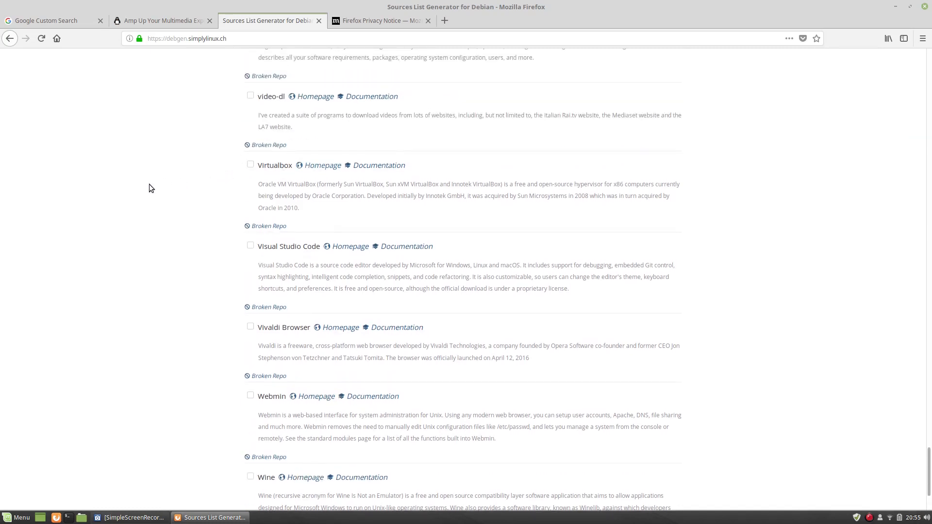
scroll(149, 184, up, 6)
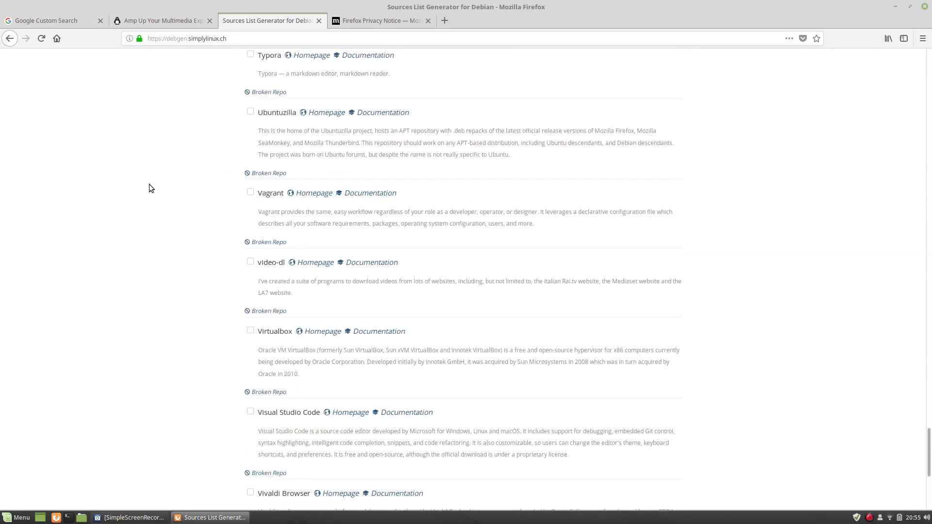
scroll(149, 184, up, 3)
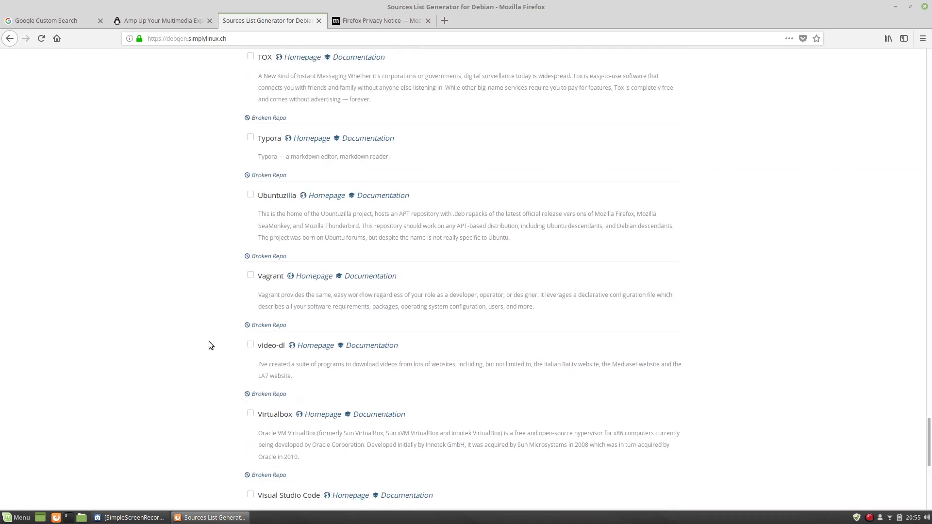
scroll(139, 288, down, 6)
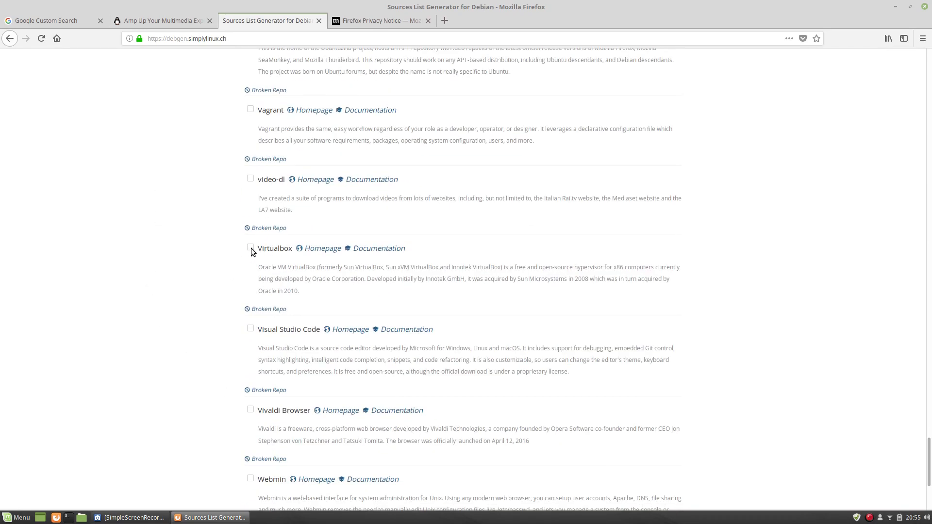
scroll(238, 263, down, 6)
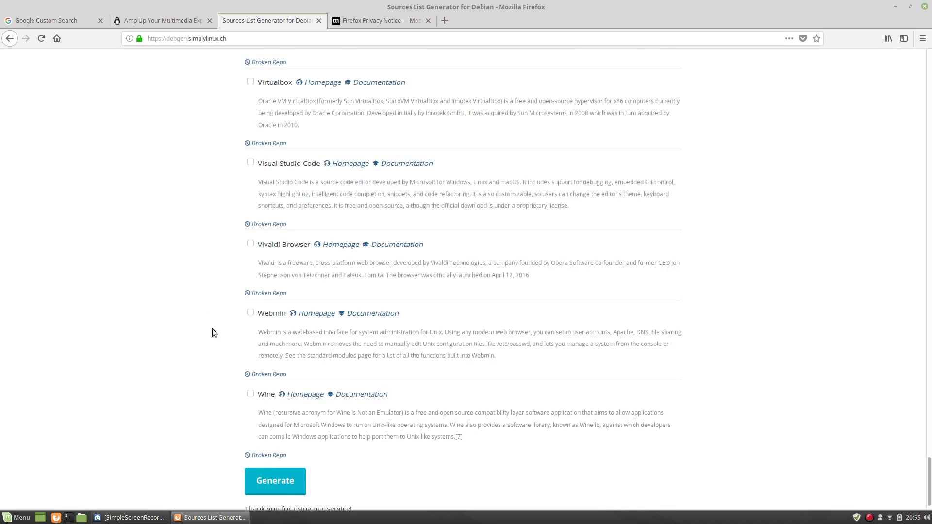
scroll(167, 205, up, 4)
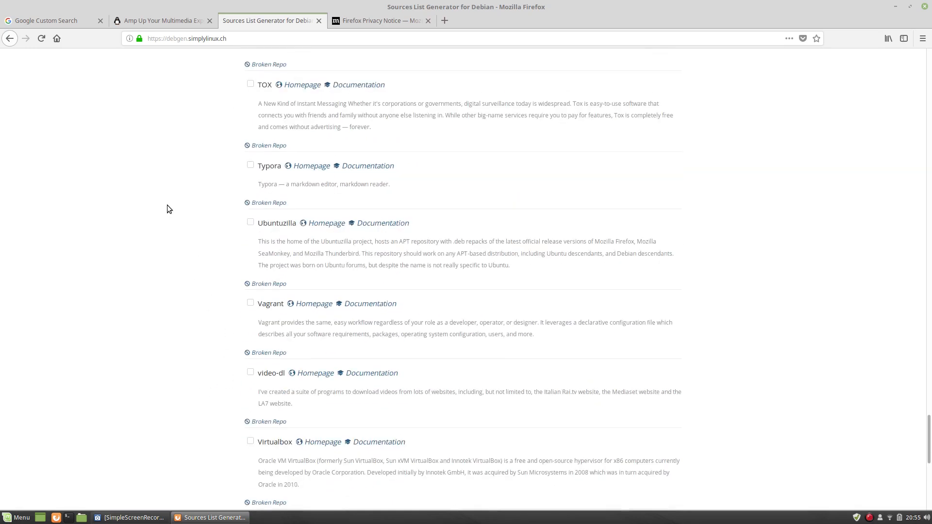
Close Firefox with Save and Quit, then relaunch it.
click(25, 21)
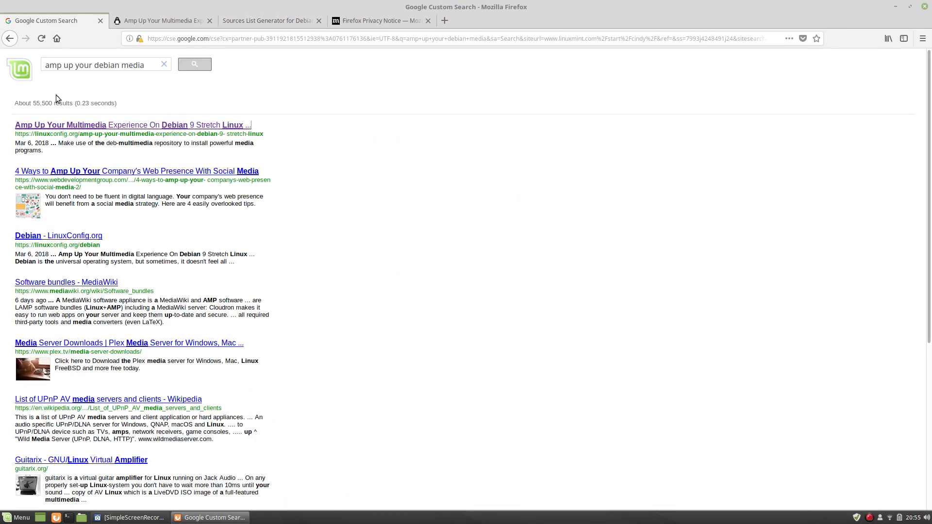
click(924, 7)
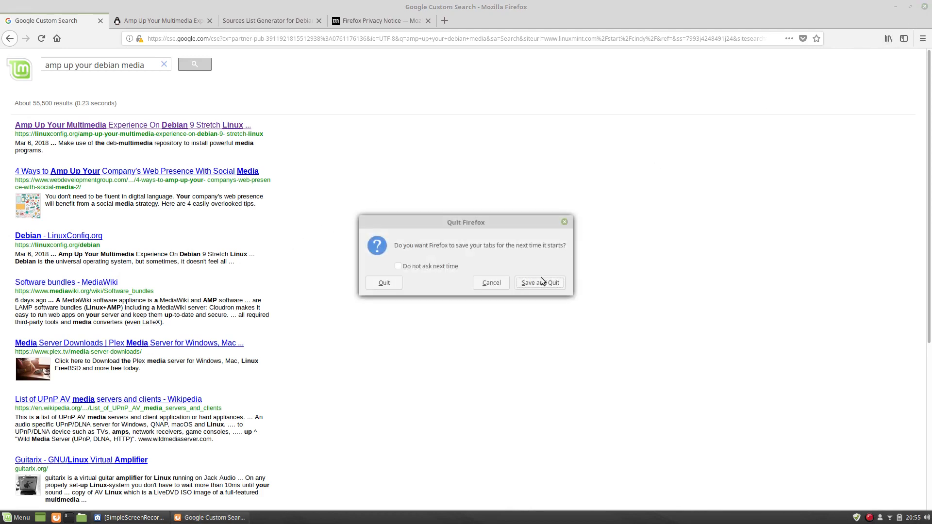
click(538, 283)
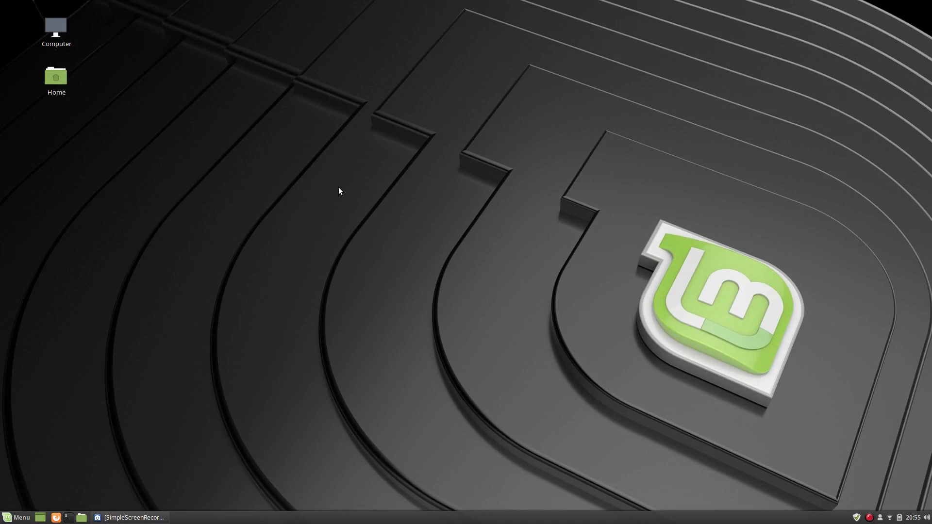
click(57, 517)
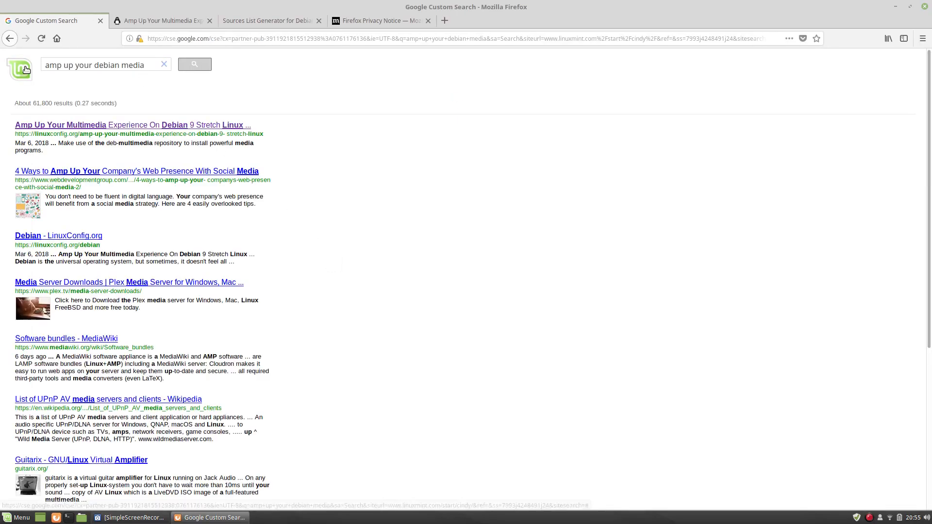
Search the wallpaper artist's name plus 'open' and open their opendesktop.org member profile.
click(57, 39)
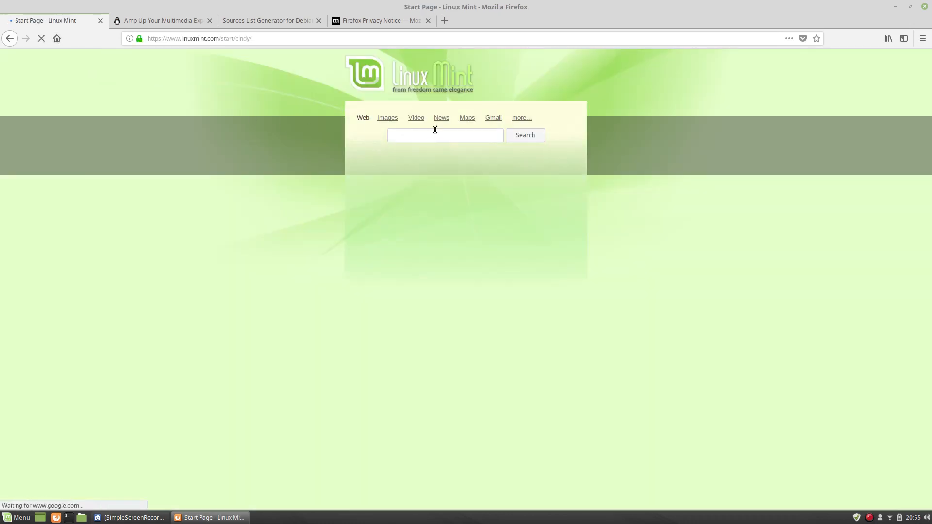
click(444, 138)
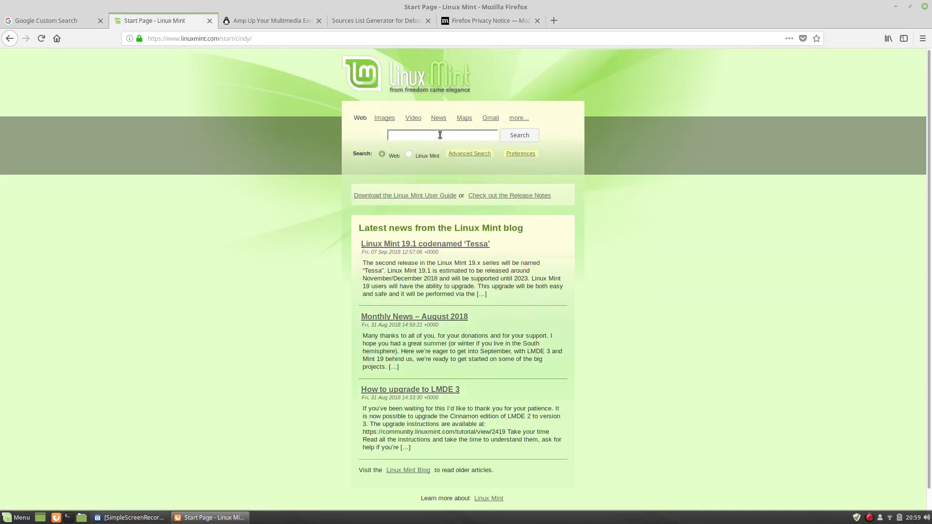
text(charlie henson)
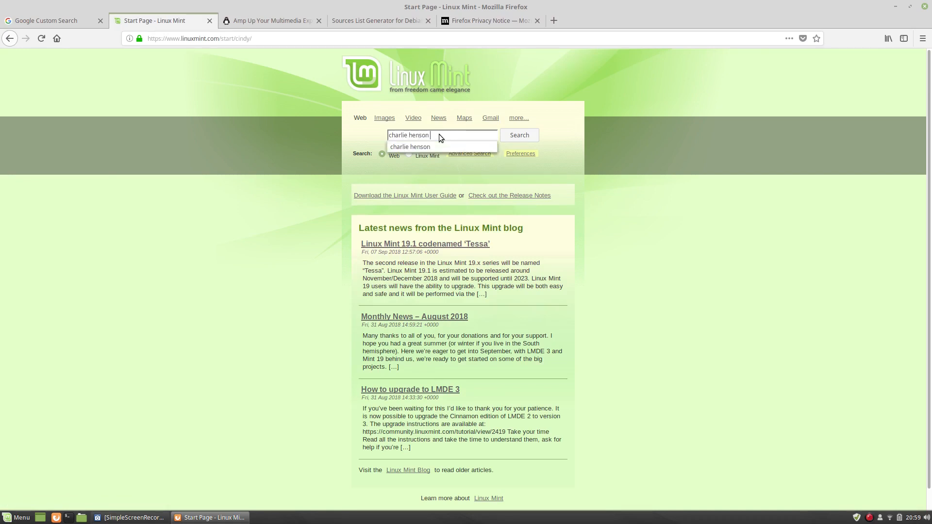
text( open desktop)
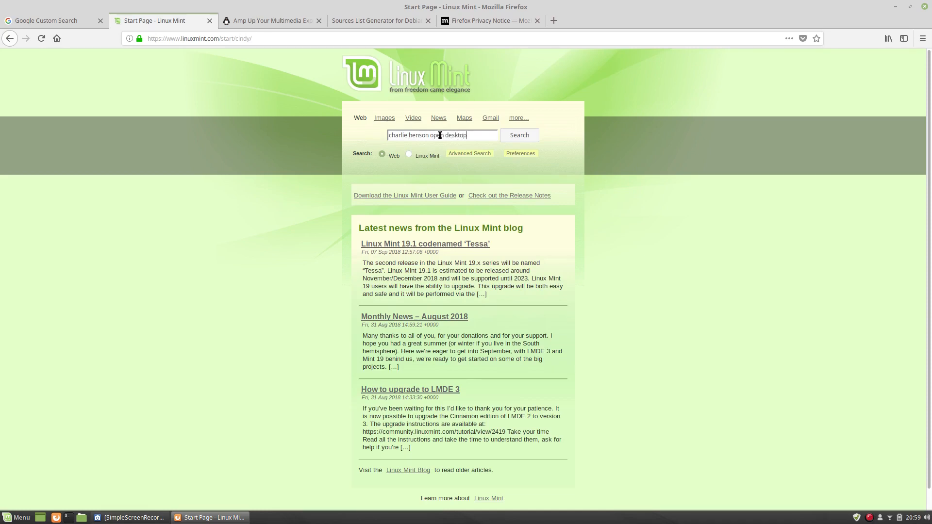
key(Return)
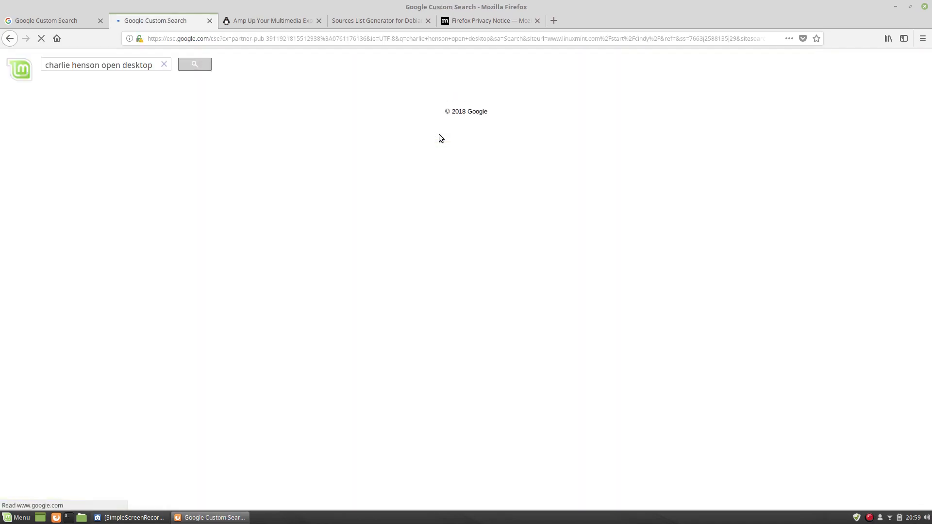
scroll(311, 229, down, 5)
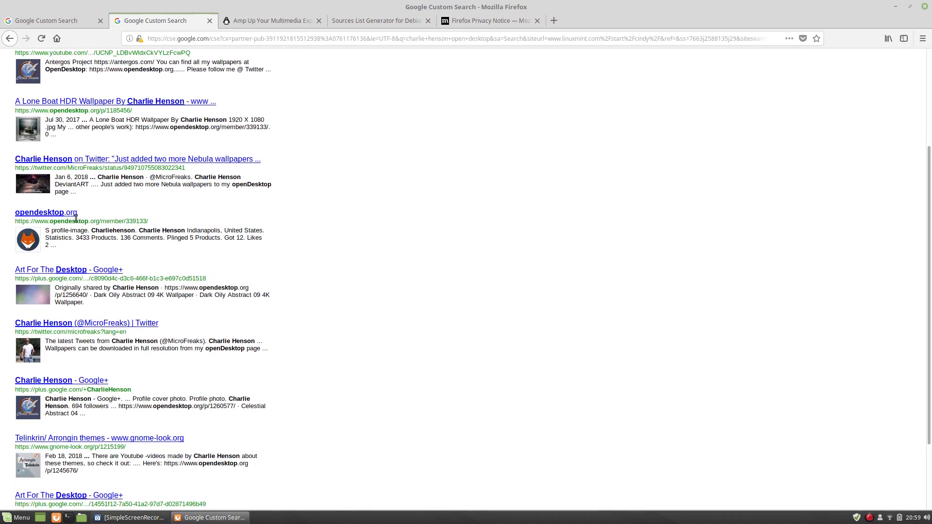
click(46, 212)
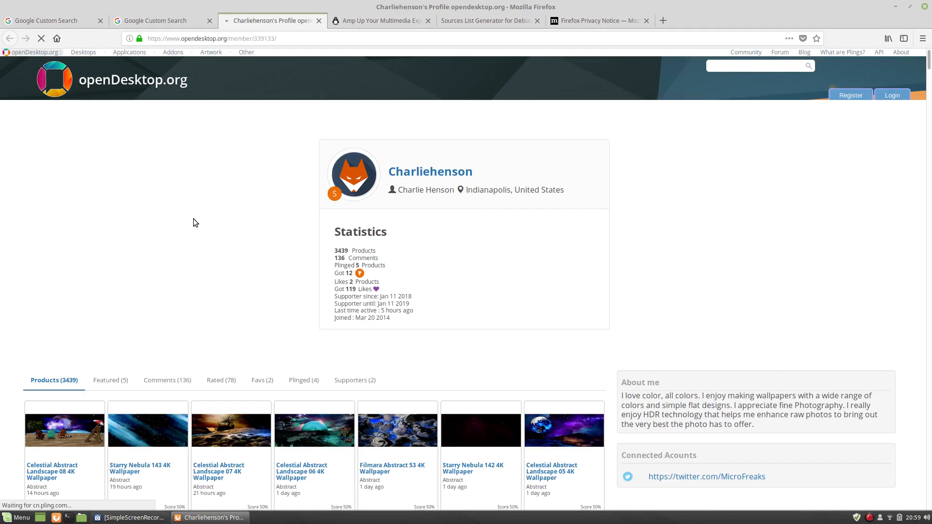
Scroll the creator's products and open the Concept Abstract 03 4K Wallpaper page.
scroll(194, 220, down, 5)
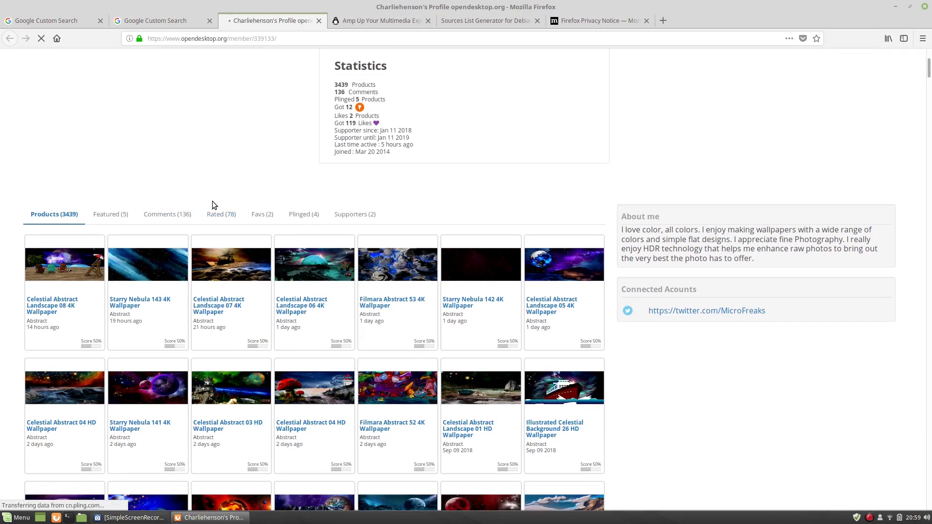
scroll(211, 201, down, 5)
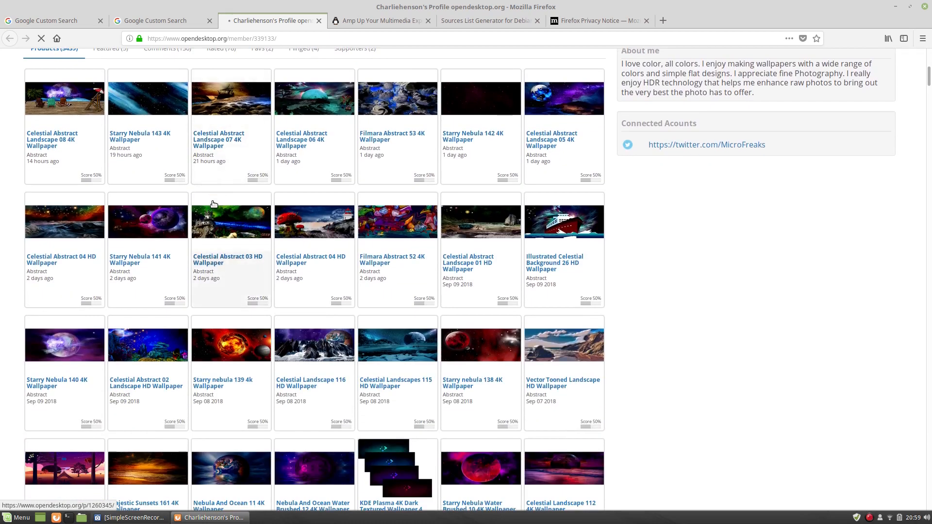
scroll(214, 203, down, 5)
scroll(214, 204, down, 15)
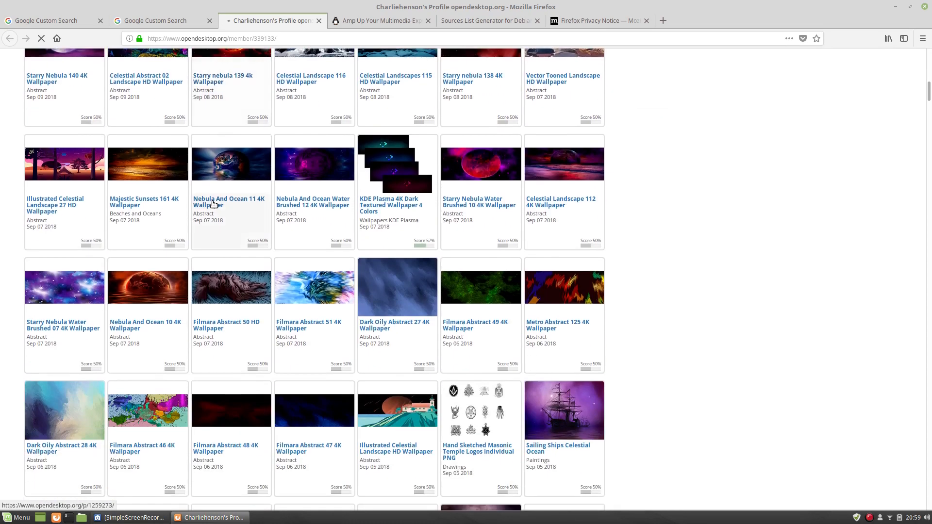
scroll(213, 204, down, 12)
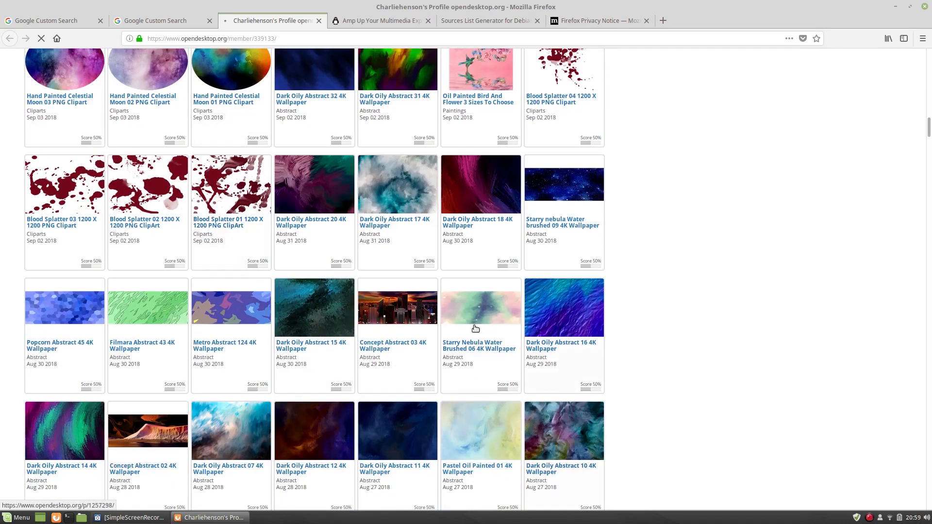
click(395, 306)
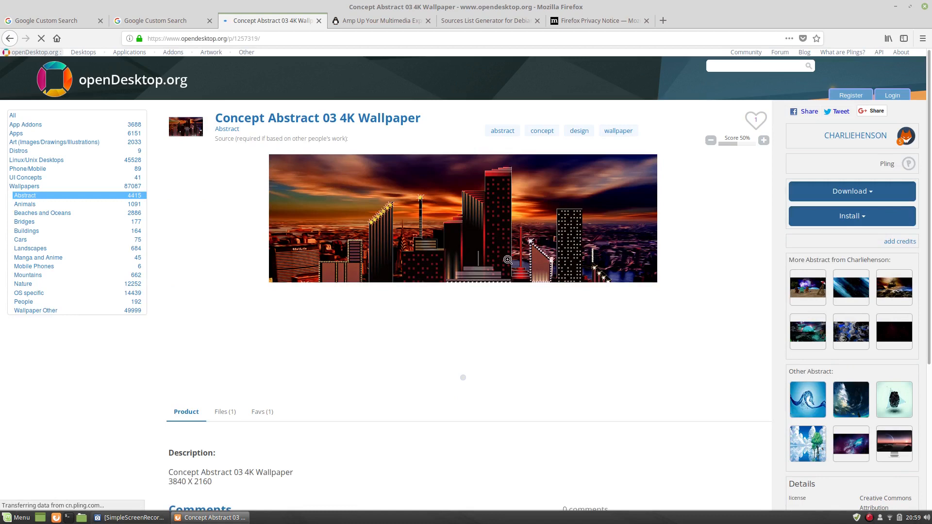
Download Concept Abstract 03.png from the Files list, saving it to disk.
click(224, 413)
scroll(224, 414, down, 5)
click(219, 306)
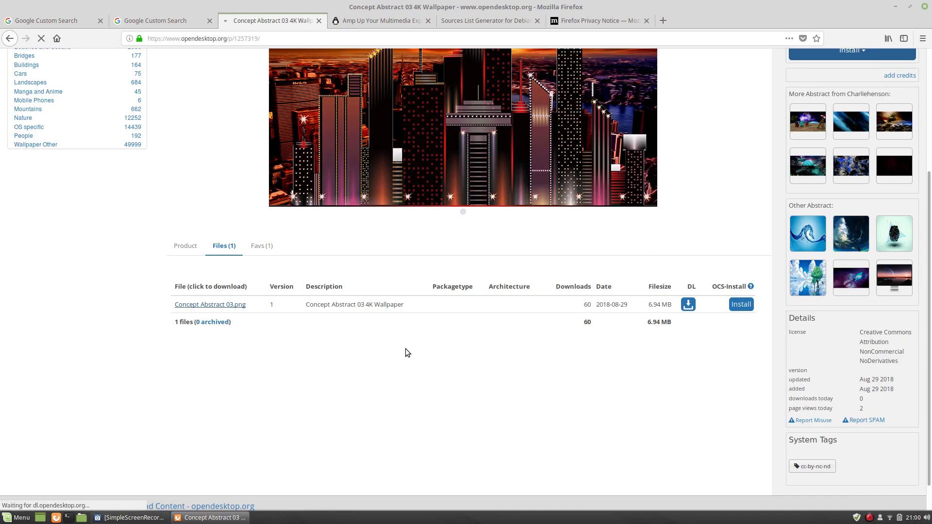
click(393, 270)
click(538, 317)
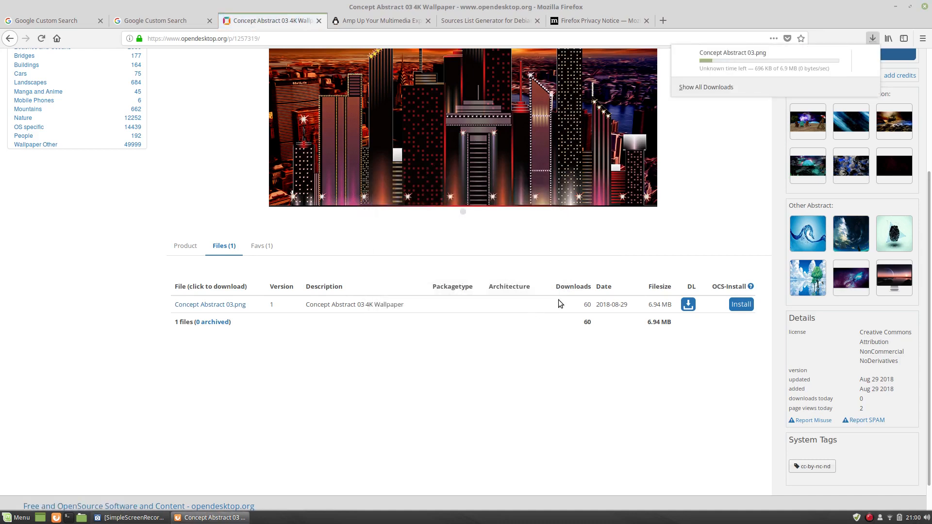
click(700, 144)
Show hidden files in Home and create a new folder named .wallpaper.
click(82, 518)
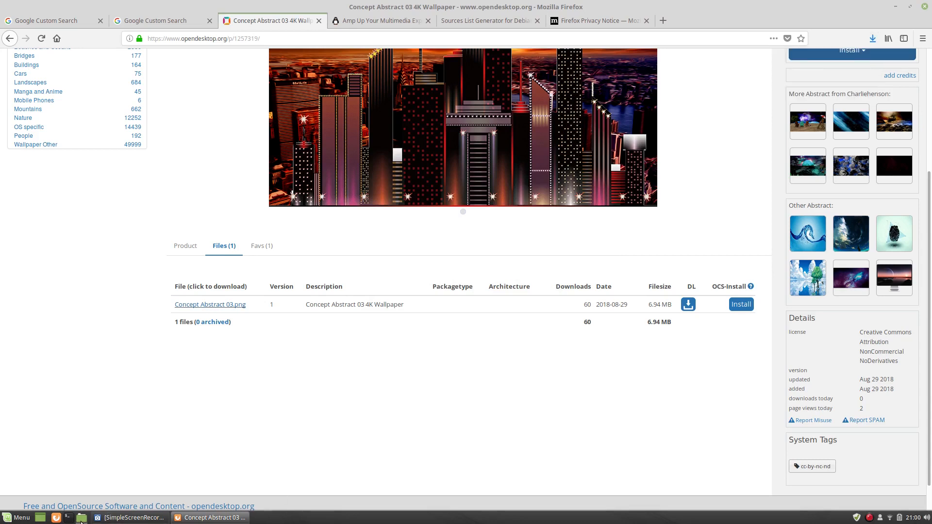
click(301, 186)
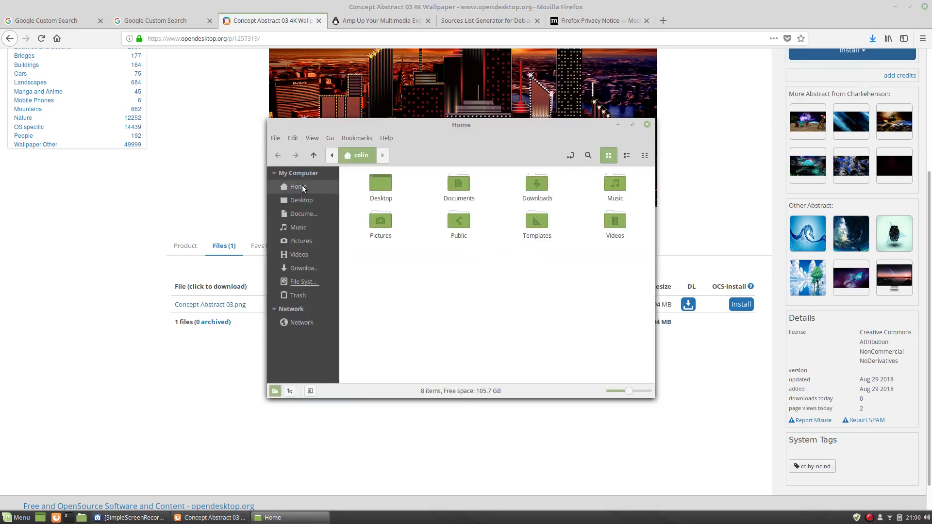
right_click(427, 296)
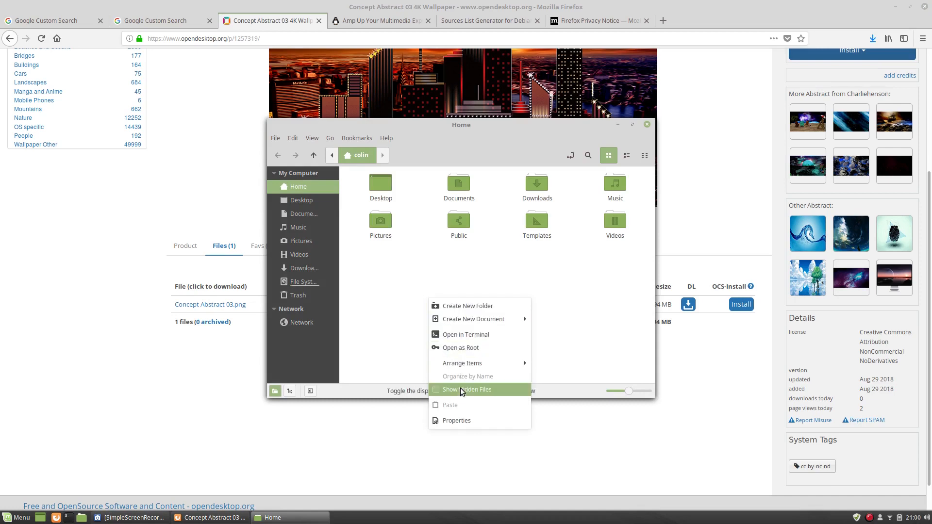
click(481, 353)
right_click(502, 287)
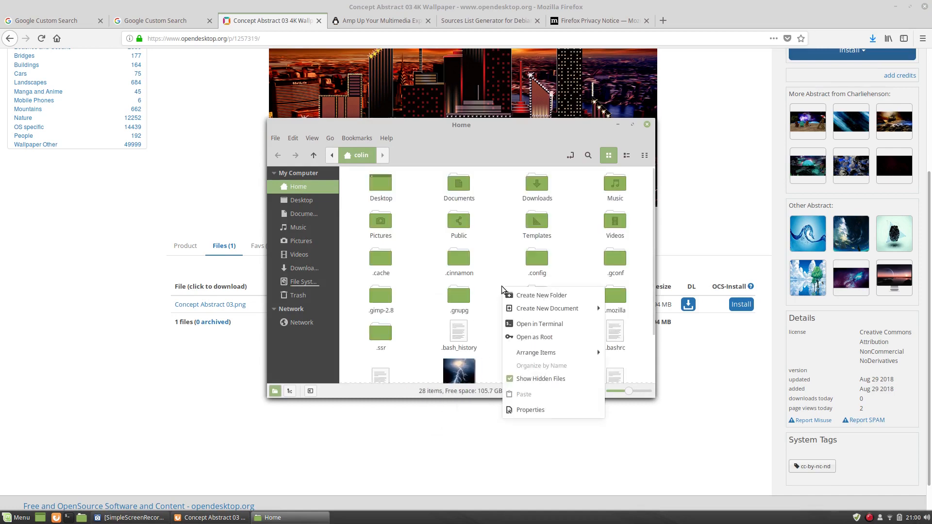
click(525, 294)
key(BackSpace)
text(.wallpaper)
key(Return)
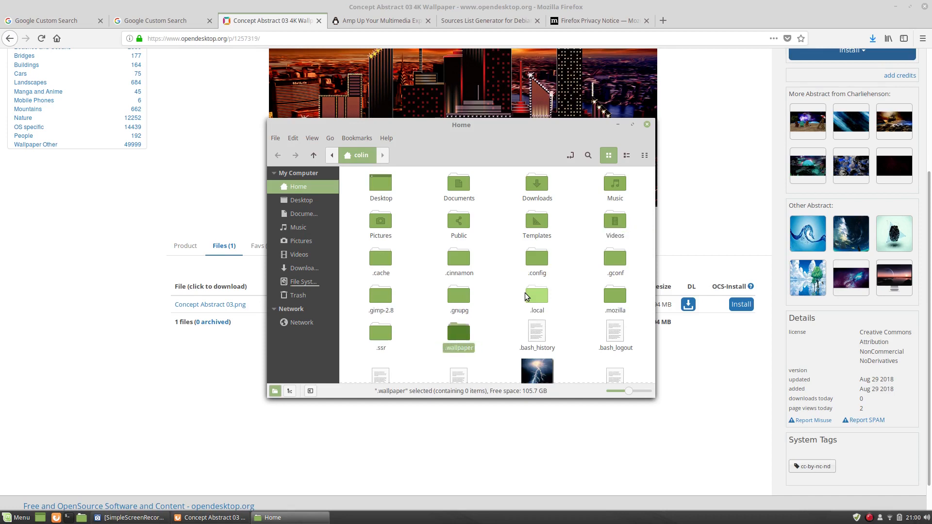
Move Concept Abstract 03.png from Downloads into the .wallpaper folder.
double_click(537, 182)
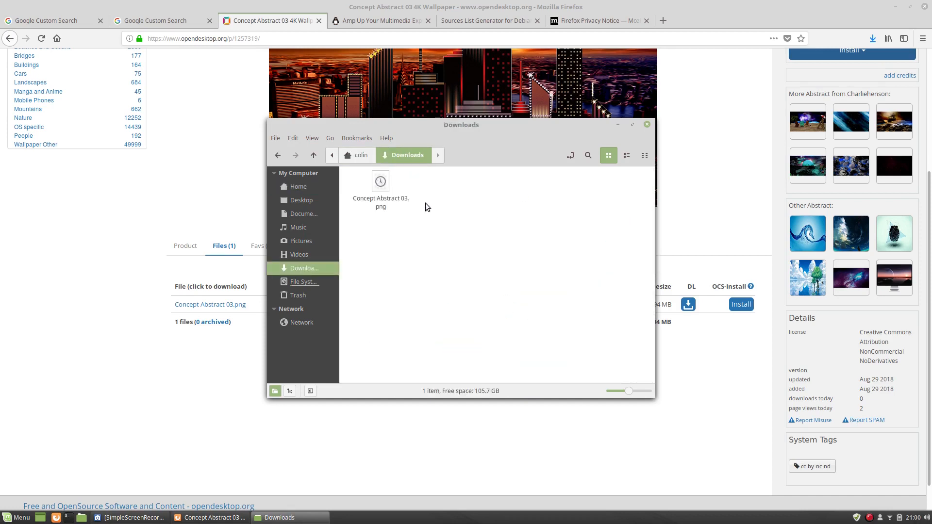
right_click(382, 185)
click(396, 250)
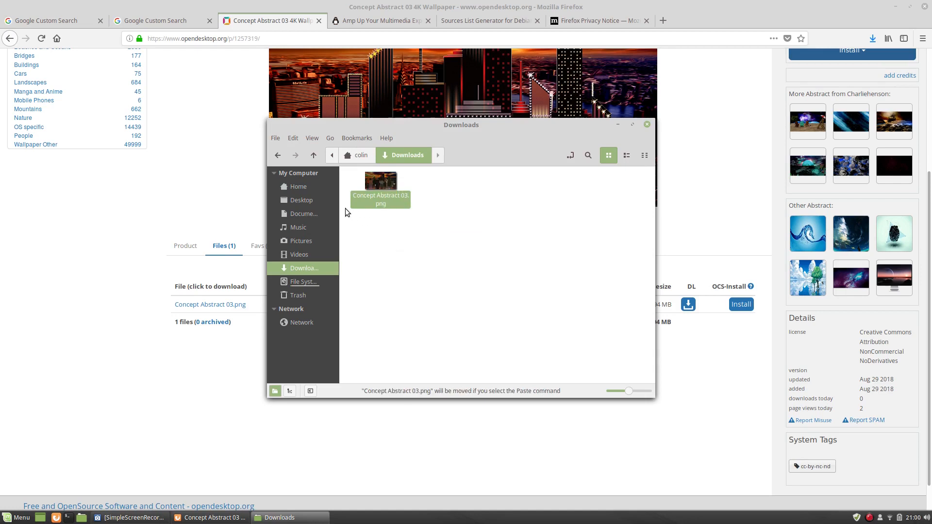
click(304, 195)
click(304, 188)
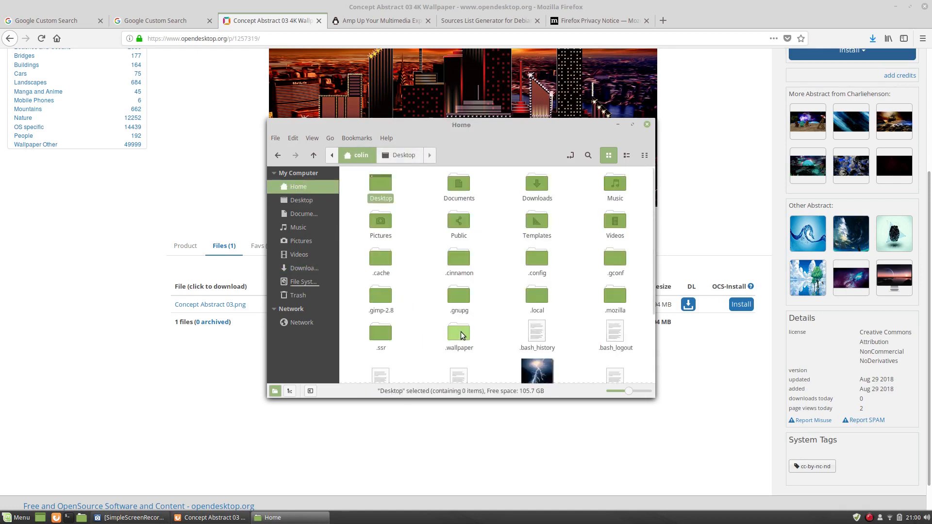
double_click(456, 326)
right_click(450, 251)
click(464, 358)
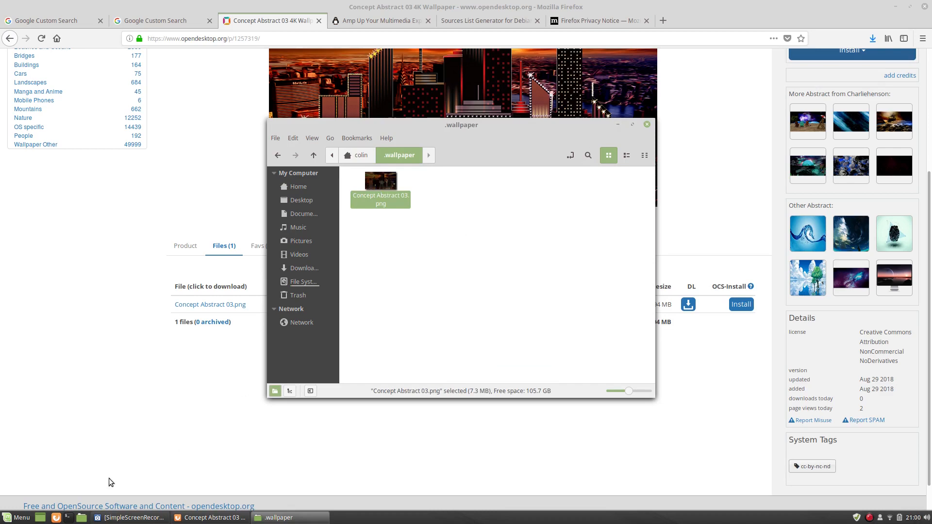
Add the hidden .wallpaper folder as a source in Desktop Background settings.
click(40, 518)
right_click(458, 144)
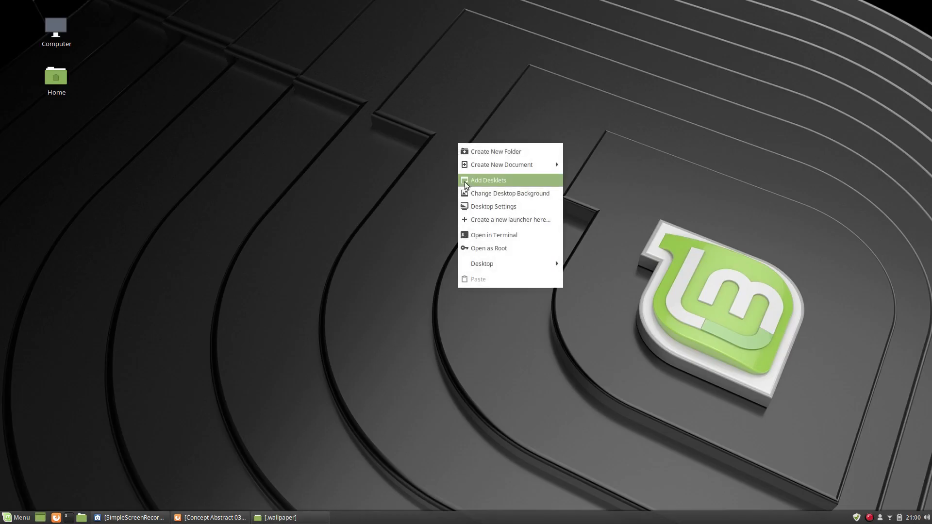
click(502, 194)
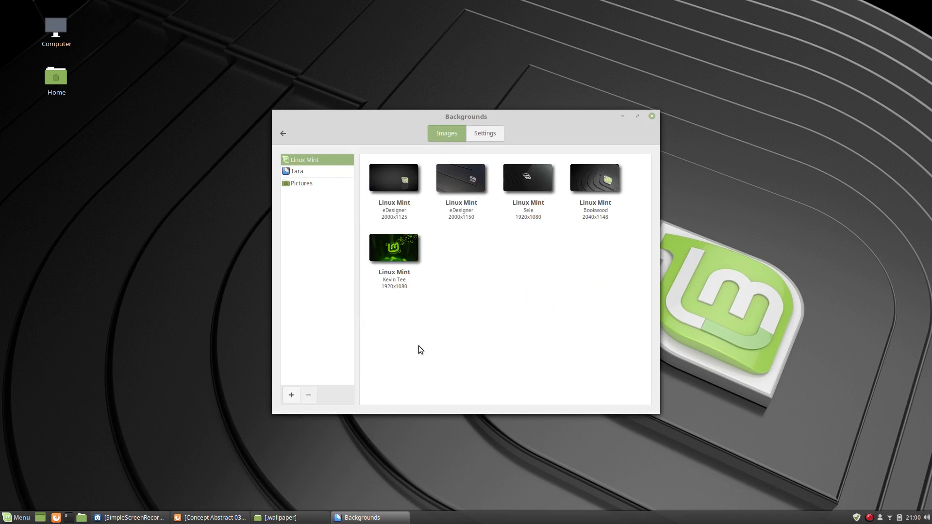
click(292, 395)
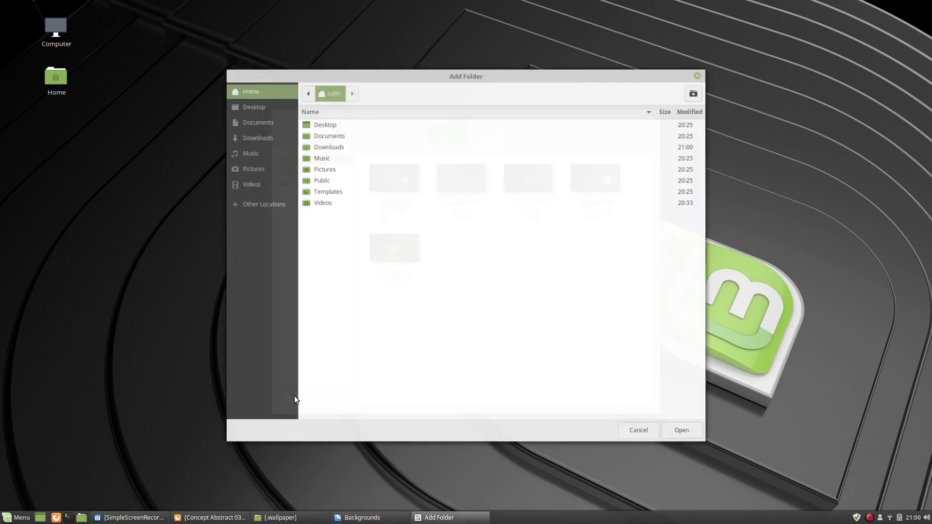
right_click(378, 227)
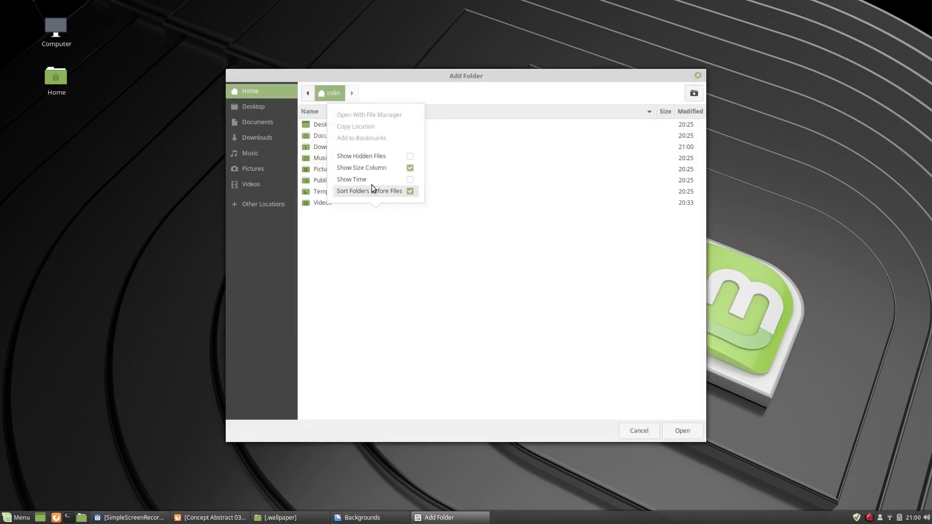
click(371, 157)
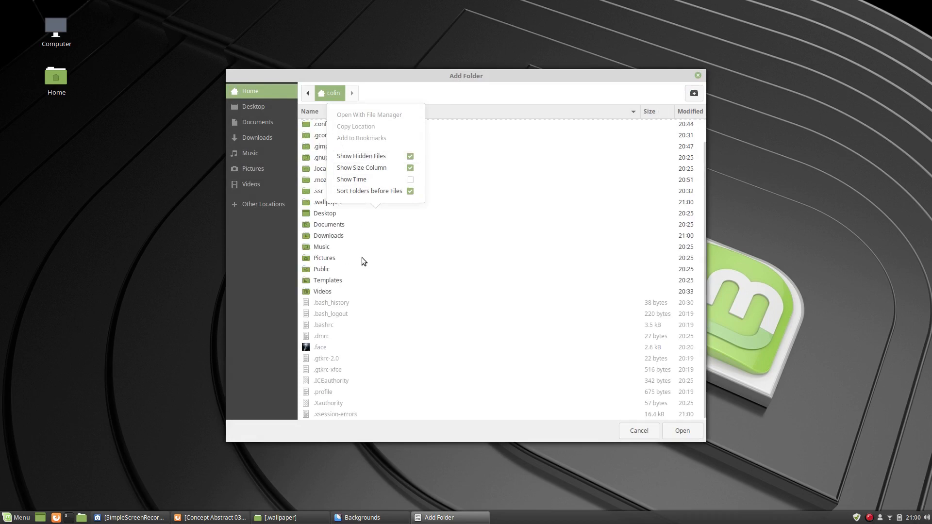
click(362, 258)
click(327, 202)
double_click(327, 202)
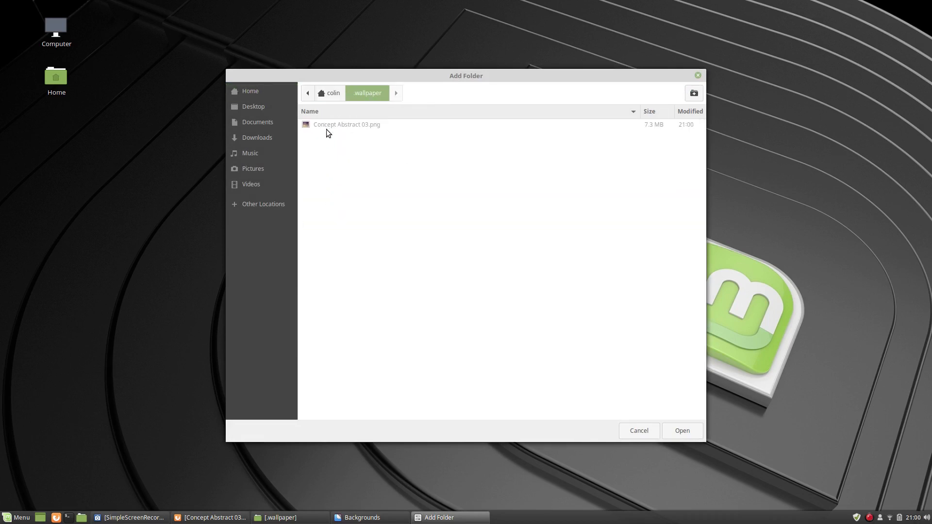
click(679, 432)
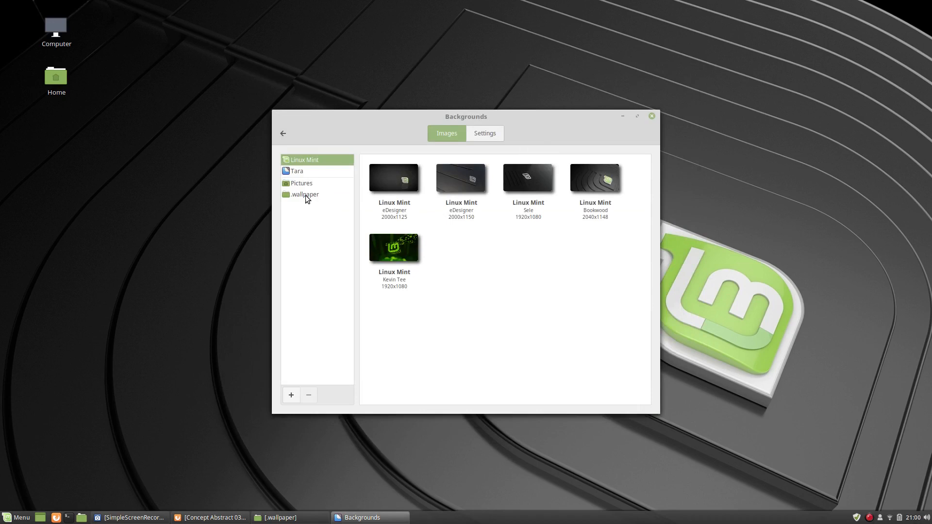
Set Concept Abstract 03 from the .wallpaper collection as the desktop wallpaper.
click(307, 196)
click(383, 179)
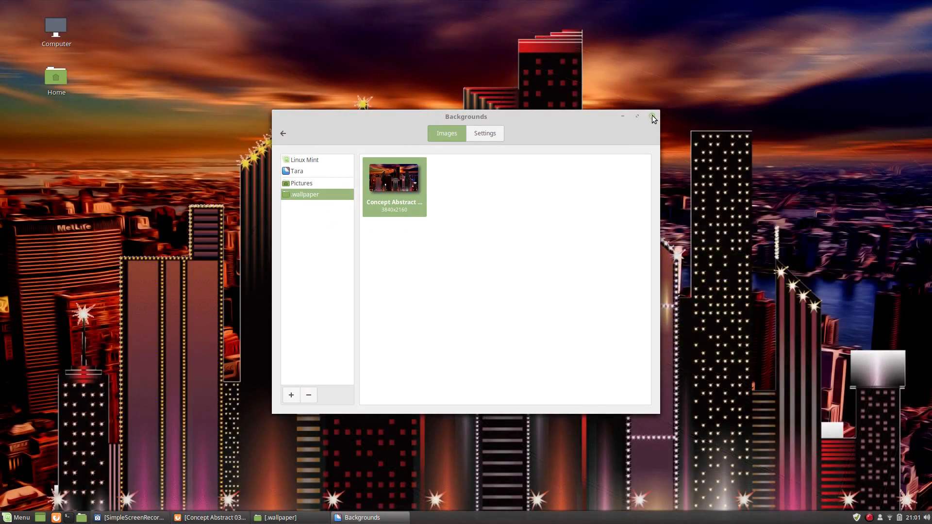
click(652, 116)
Open the downloadable themes list in System Settings Themes, refreshing the theme cache.
click(19, 516)
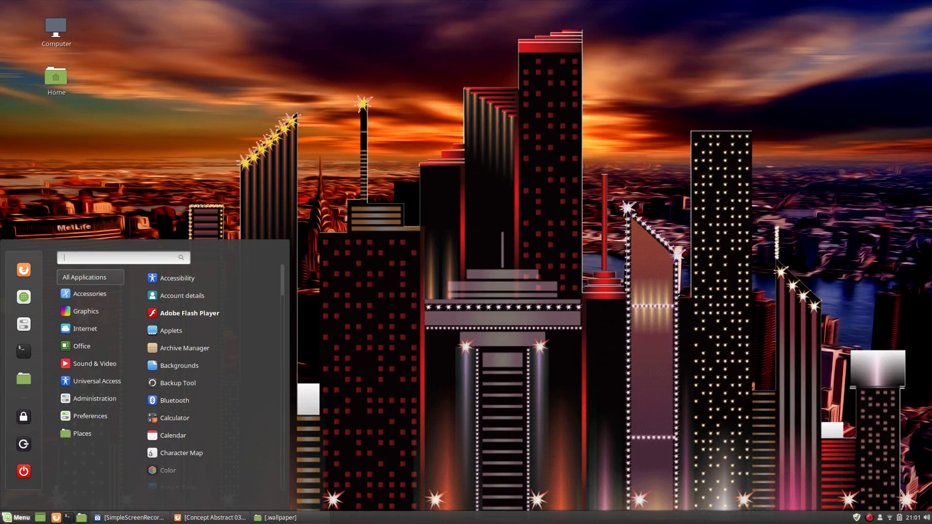
click(24, 324)
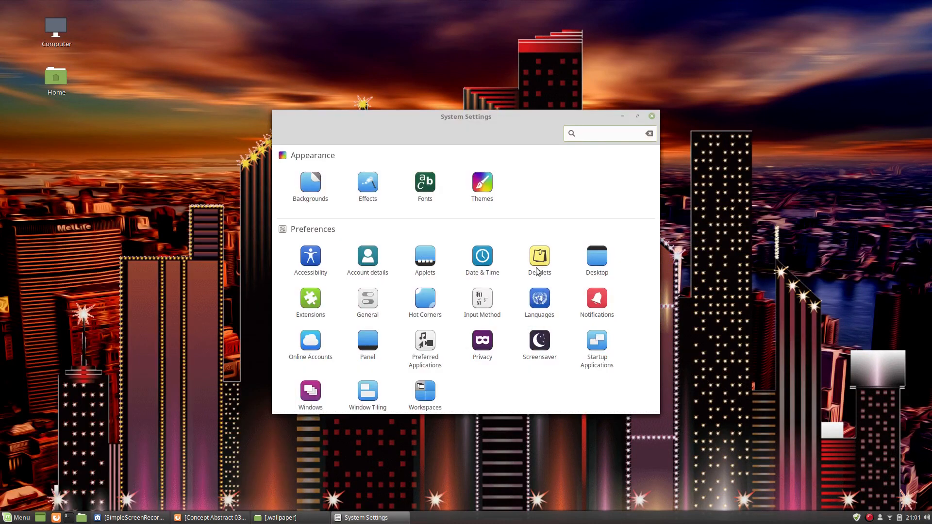
click(483, 185)
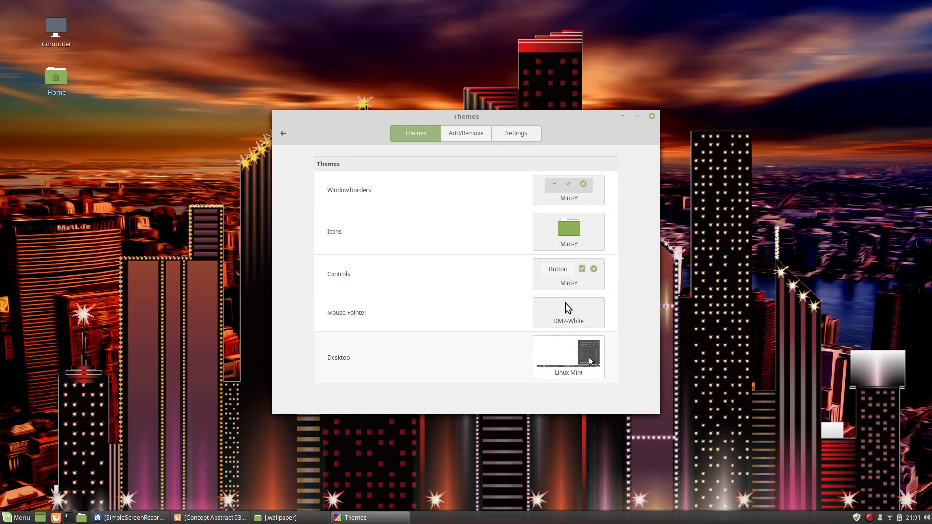
click(458, 134)
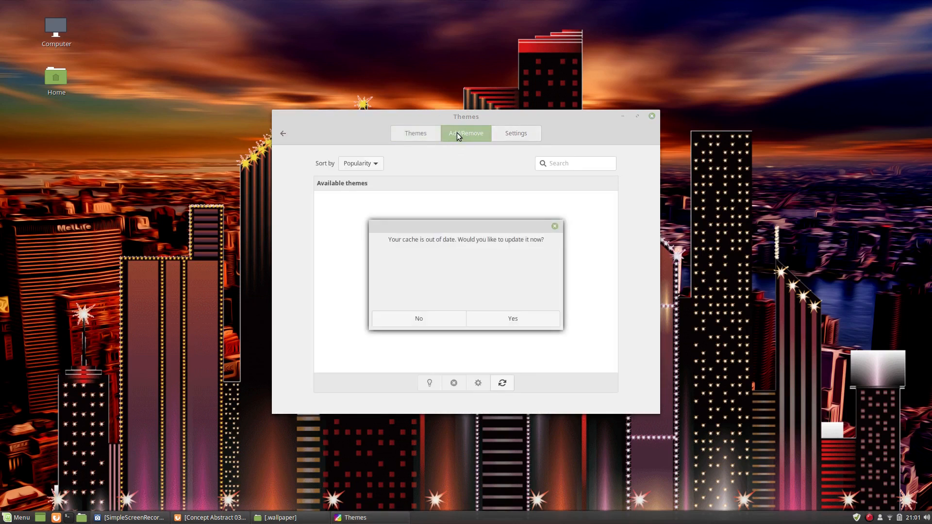
click(516, 321)
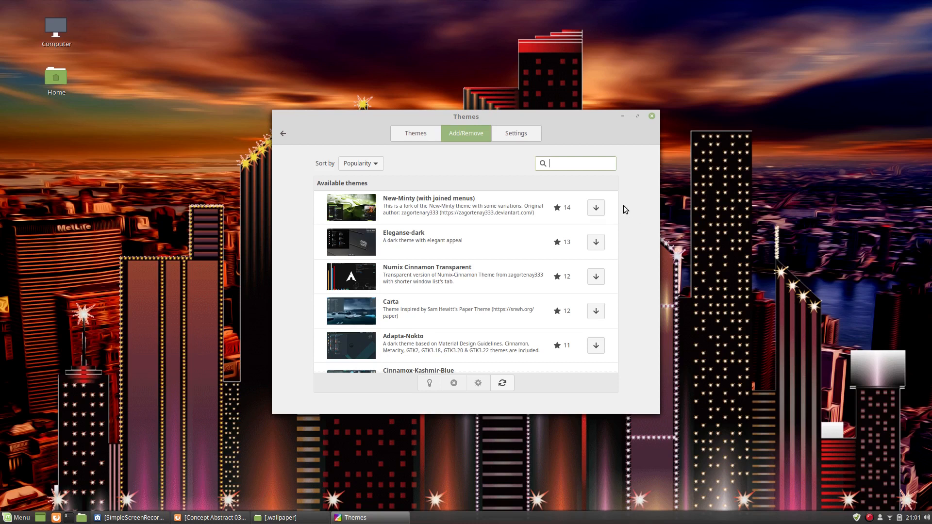
Search 'ubuntu' and install the Glass-Glass-Ubuntu theme.
text(ubuntu)
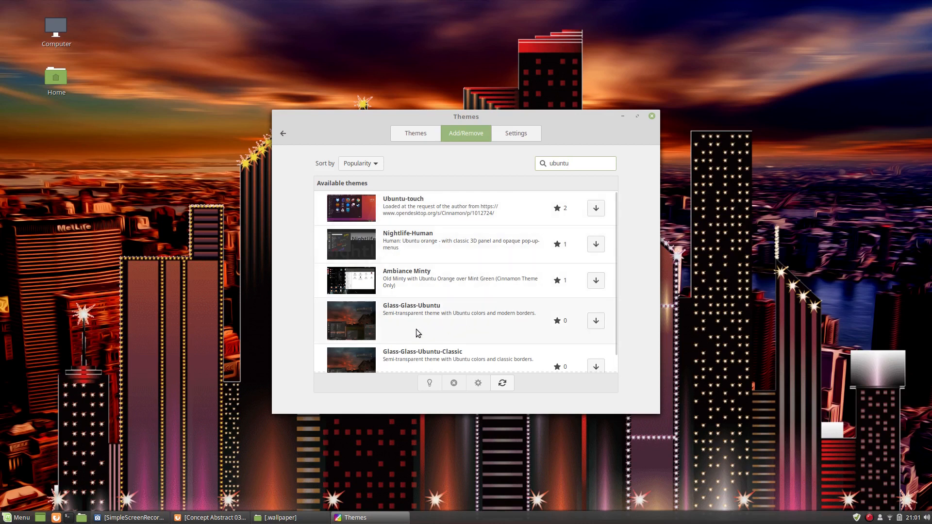
scroll(407, 316, down, 1)
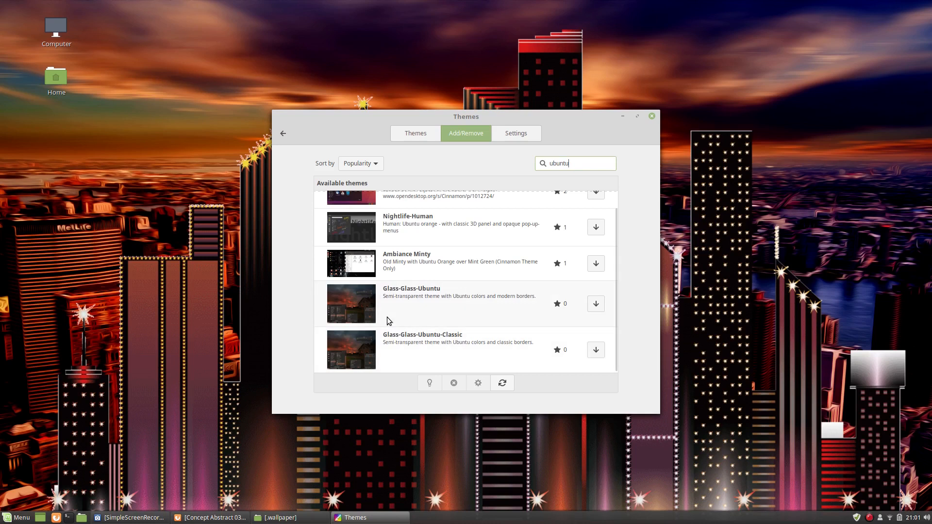
click(597, 306)
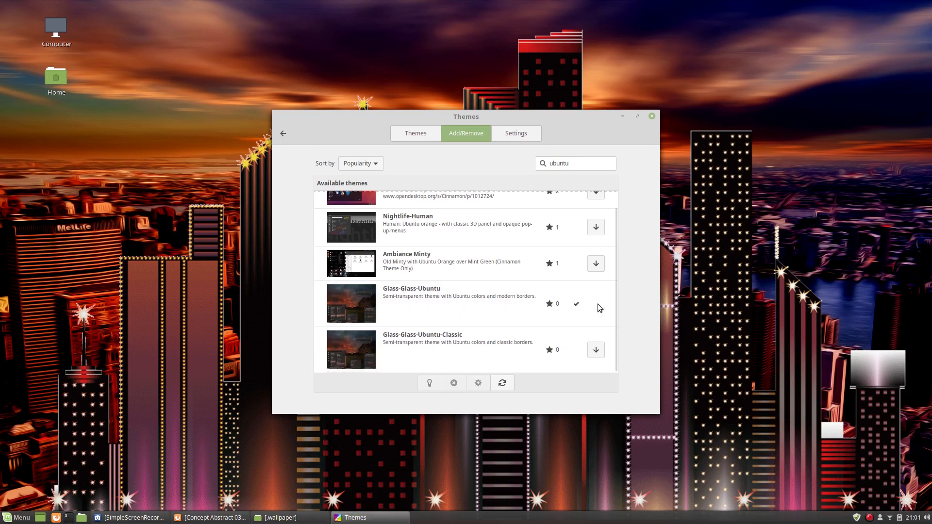
click(416, 133)
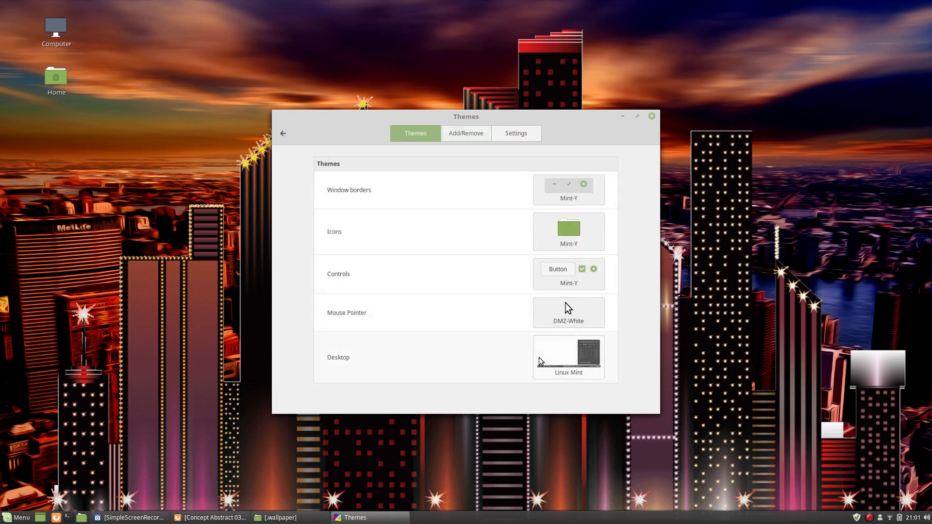
Apply Glass-Ubuntu as the Desktop theme and preview it in the menu.
click(556, 359)
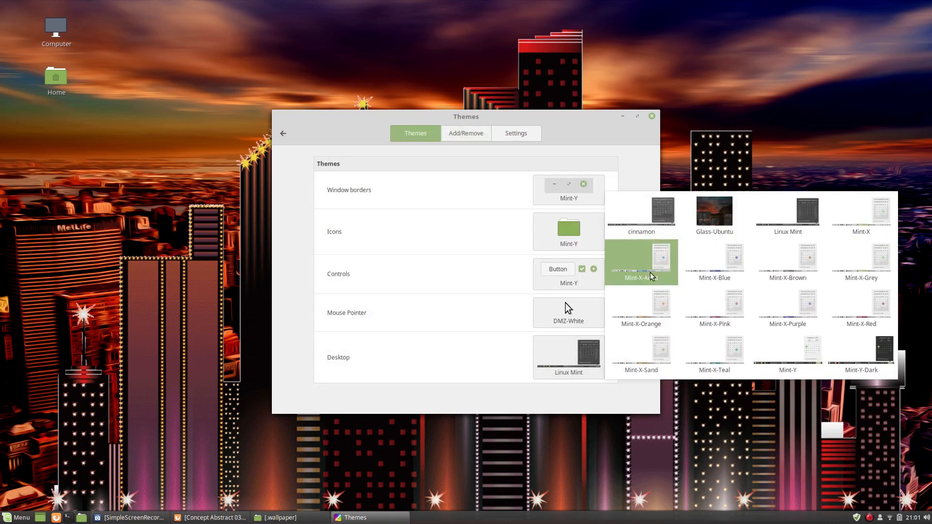
click(706, 221)
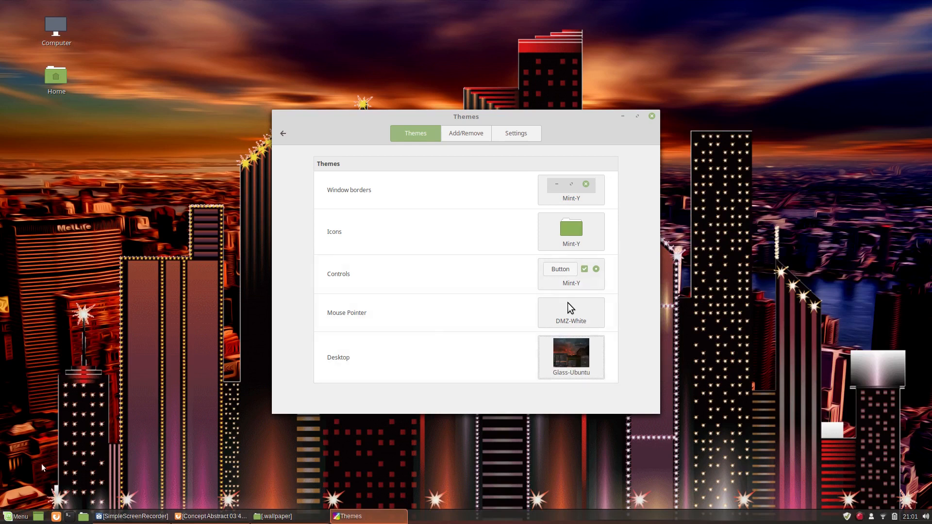
click(8, 521)
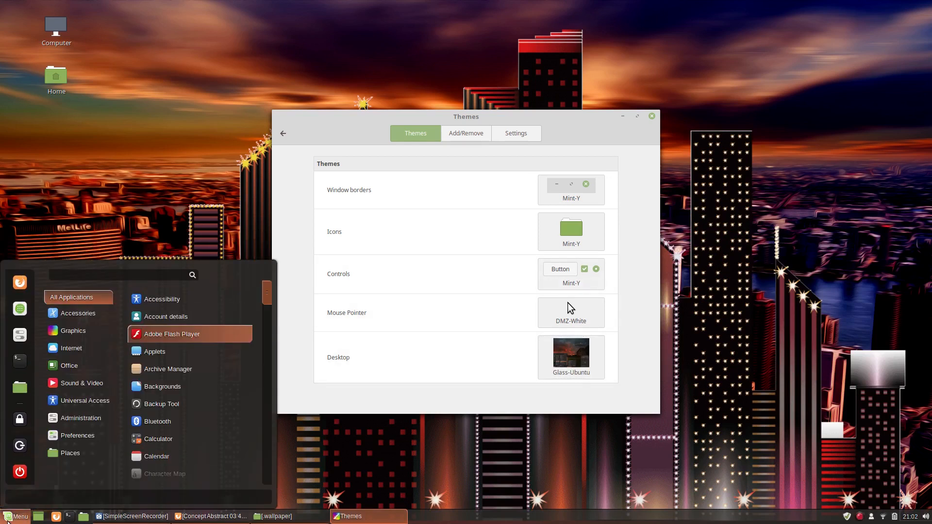
click(7, 521)
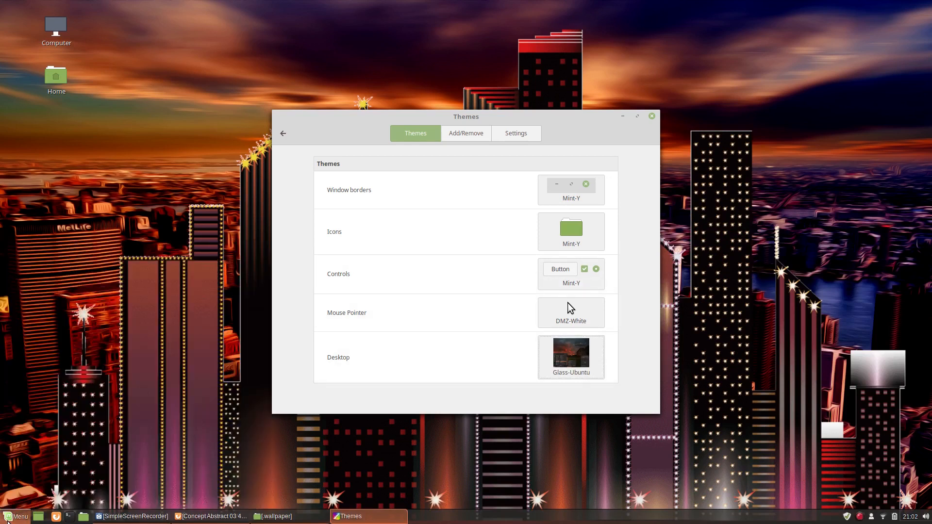
Install Glass-Glass-Ubuntu-Classic and try it as the Desktop theme.
click(464, 133)
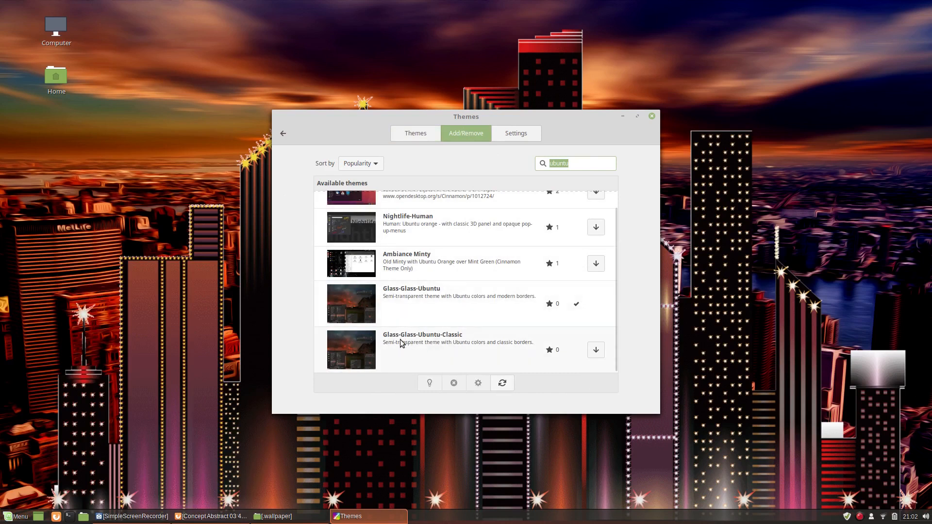
click(597, 352)
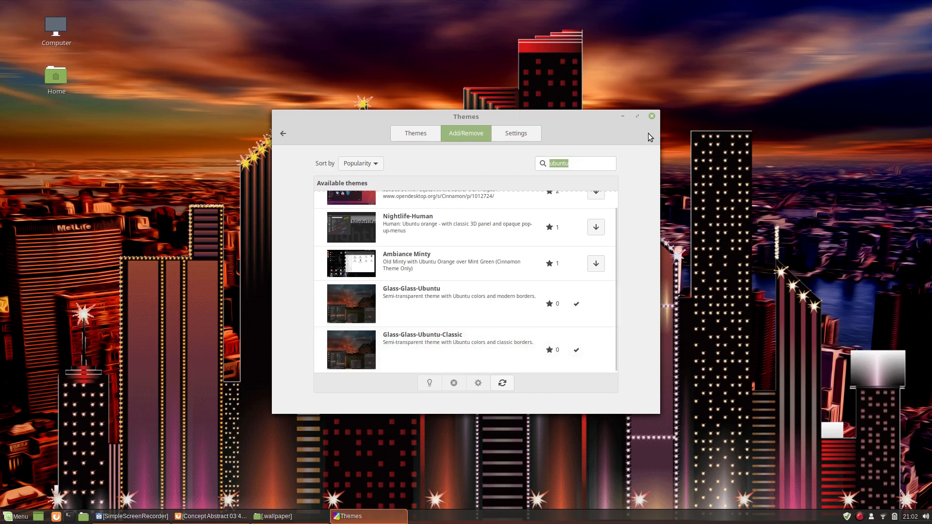
click(431, 132)
click(567, 362)
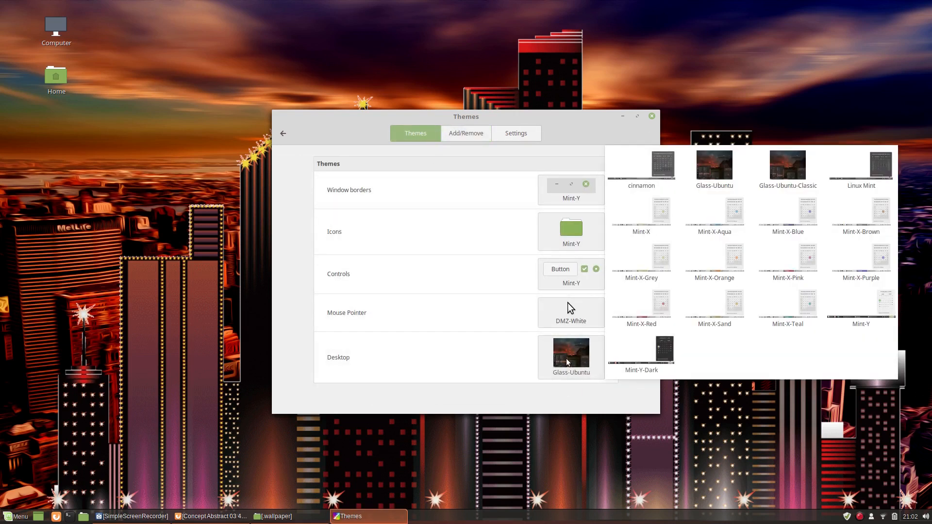
click(797, 169)
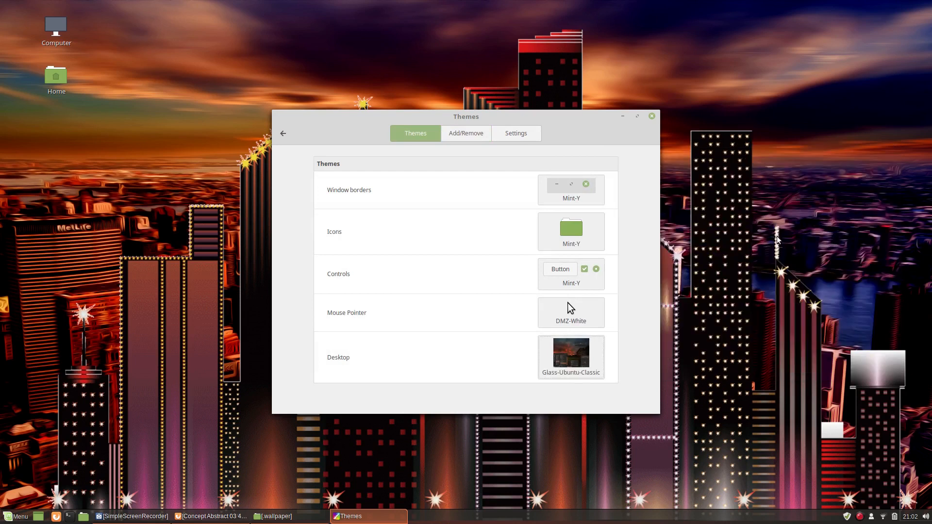
click(9, 516)
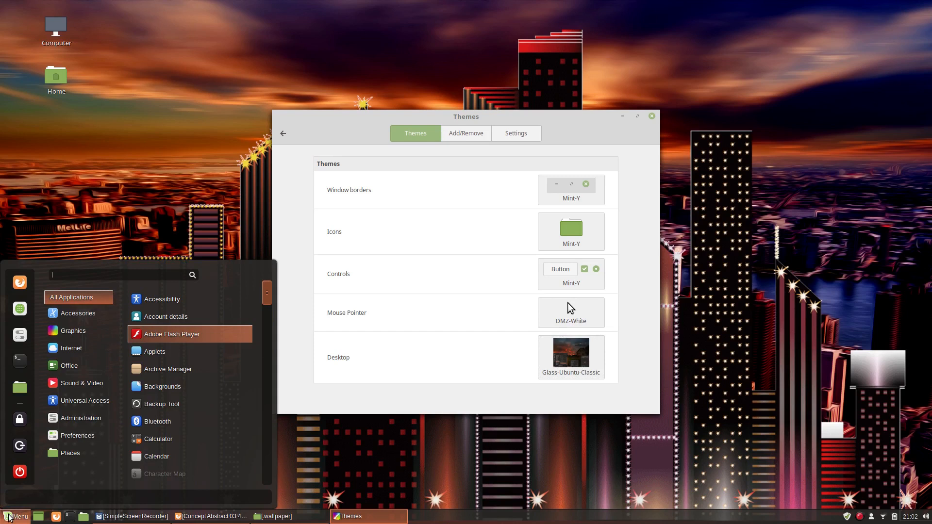
click(9, 517)
Switch the Desktop theme back to Glass-Ubuntu and compare it in the menu.
click(571, 357)
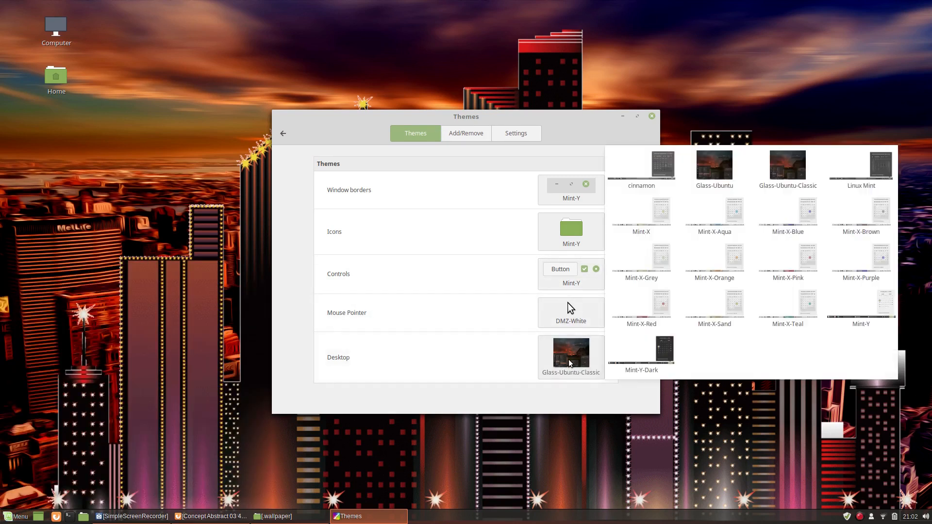
click(714, 168)
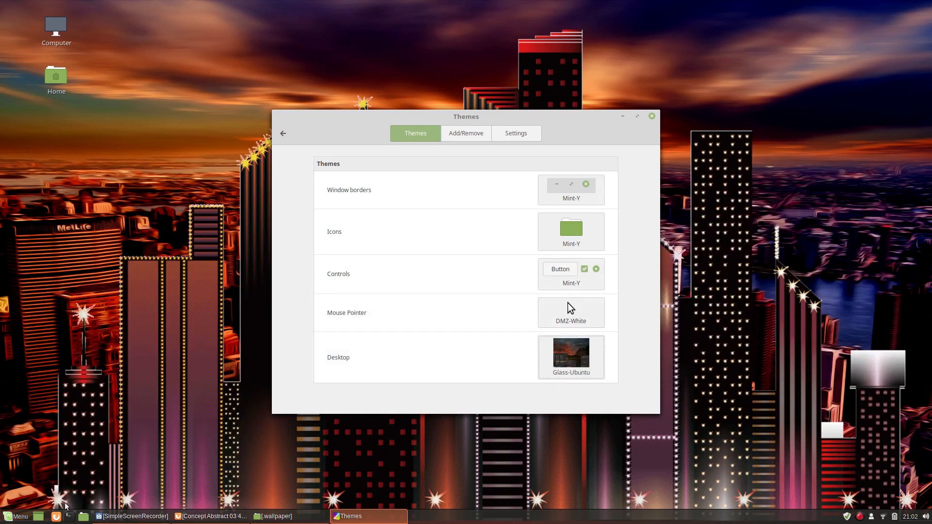
click(18, 519)
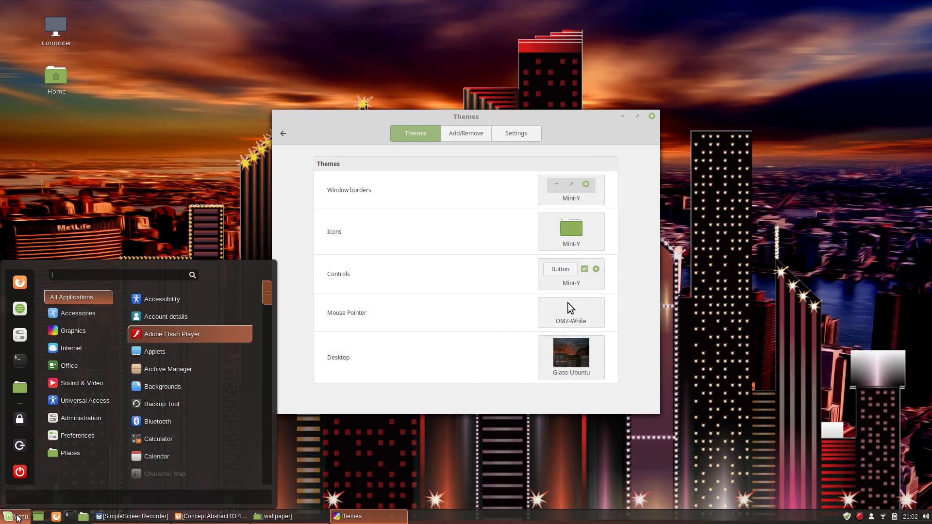
click(17, 519)
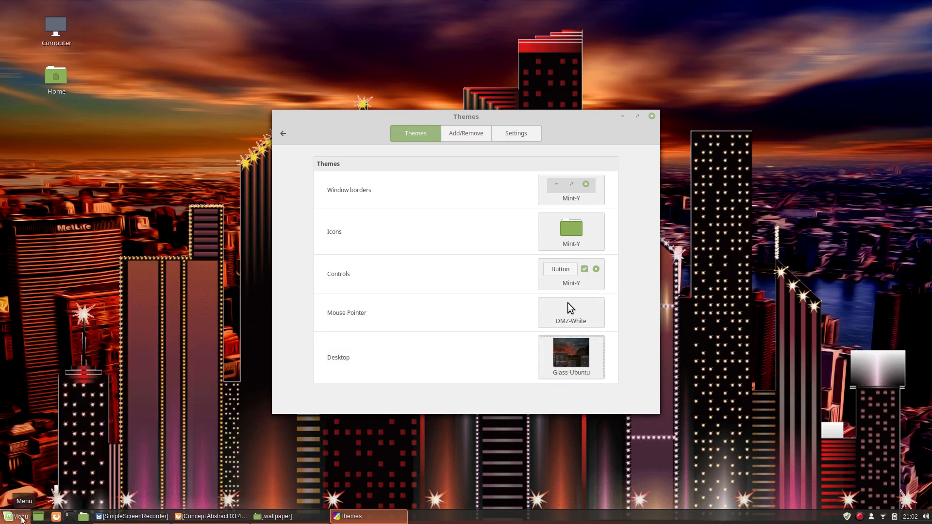
Open the Menu applet's Configure settings, review them, then close them.
right_click(18, 517)
click(43, 486)
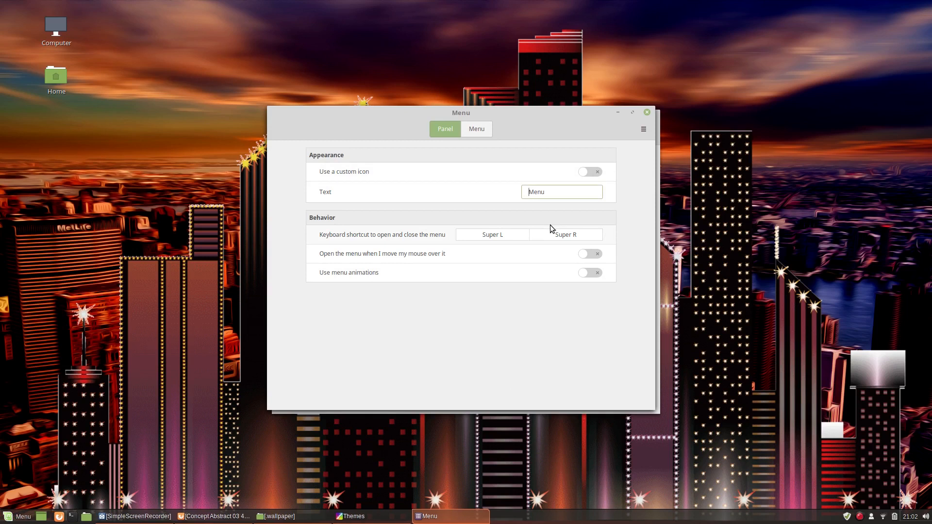
click(647, 113)
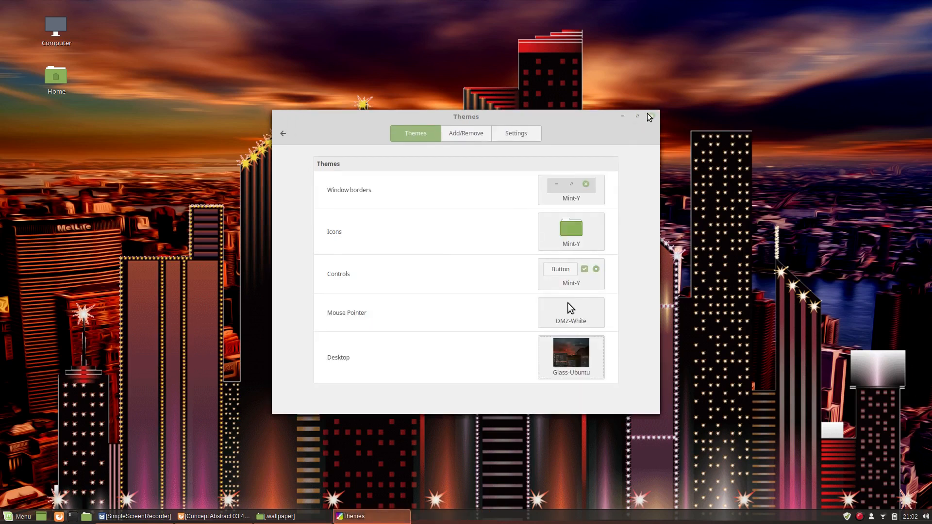
click(654, 116)
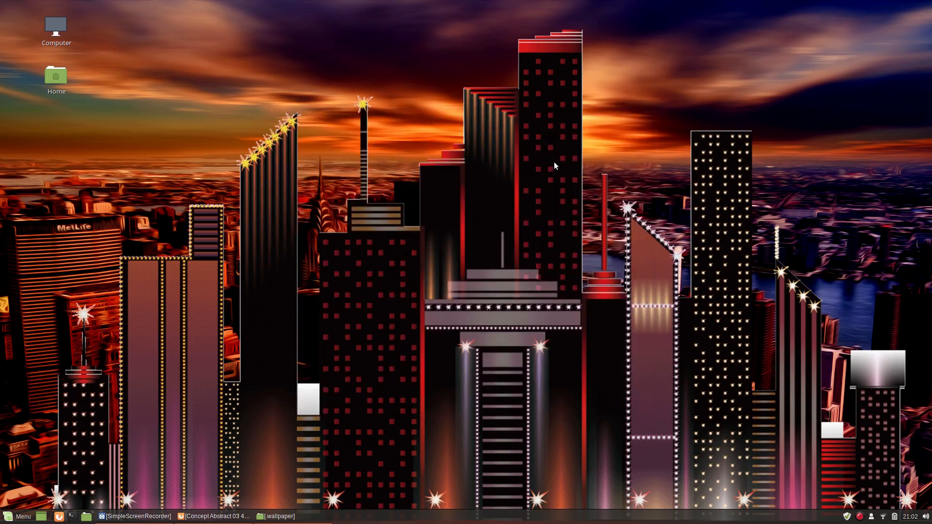
click(21, 518)
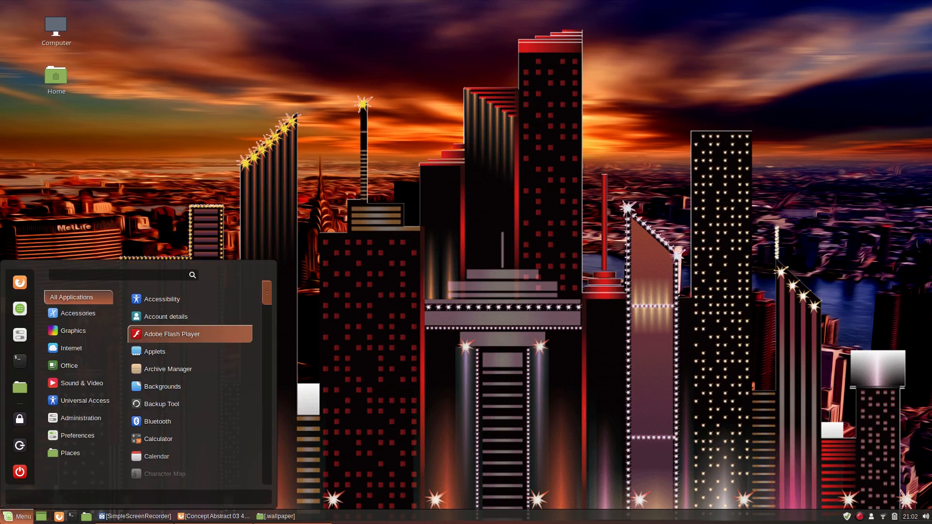
click(477, 306)
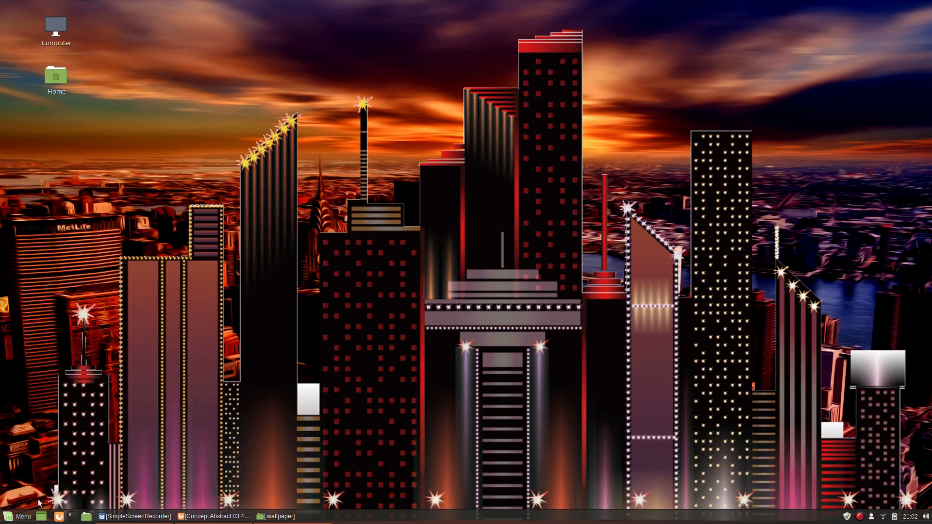
click(18, 519)
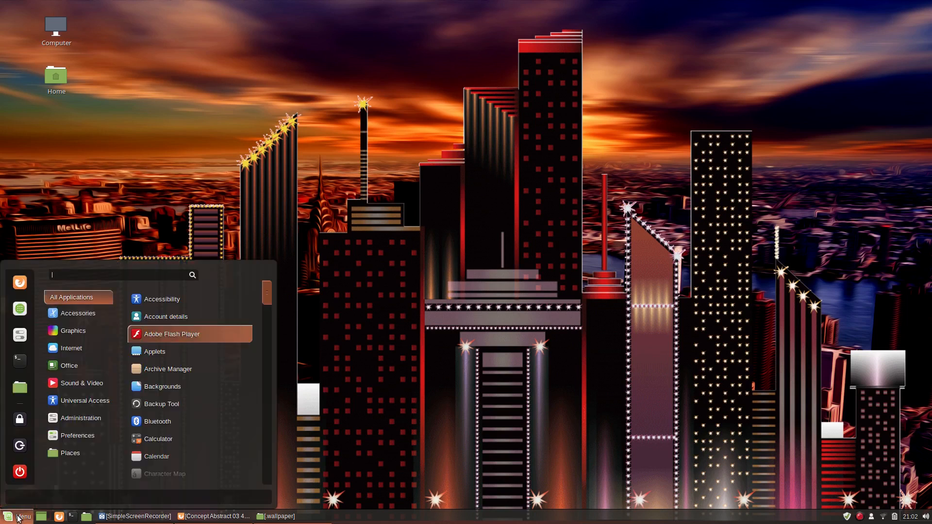
click(18, 517)
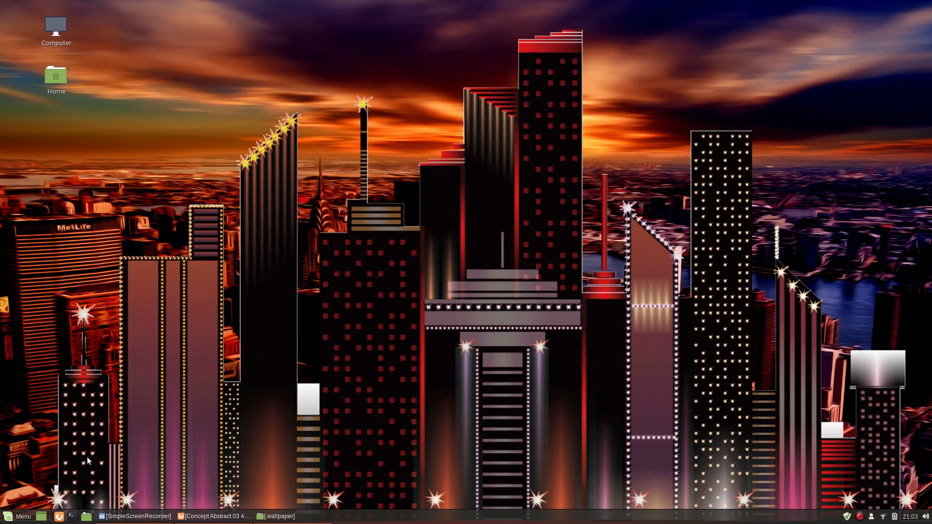
click(18, 519)
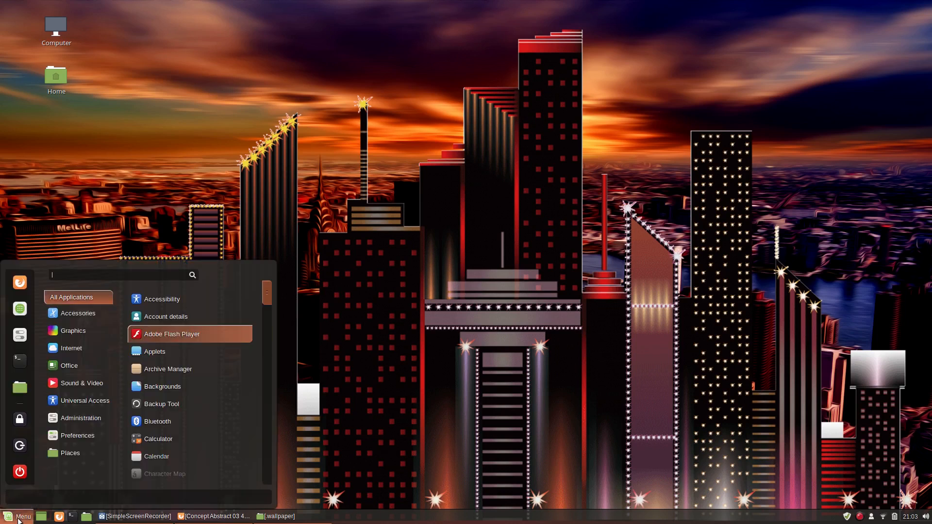
mouse_move(80, 418)
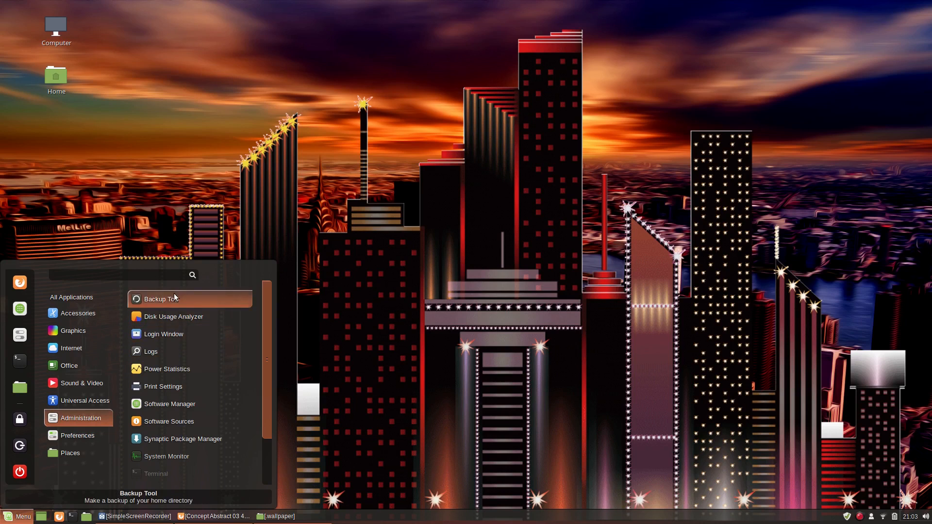
click(9, 515)
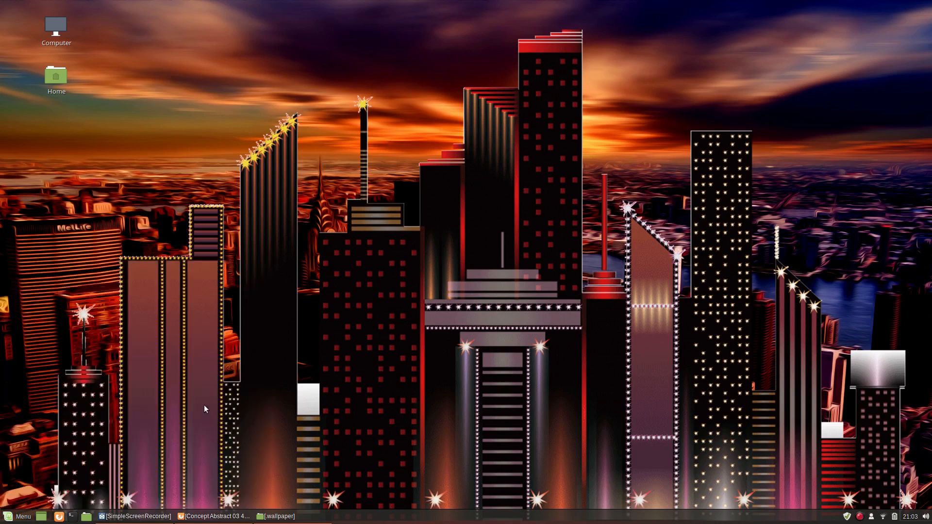
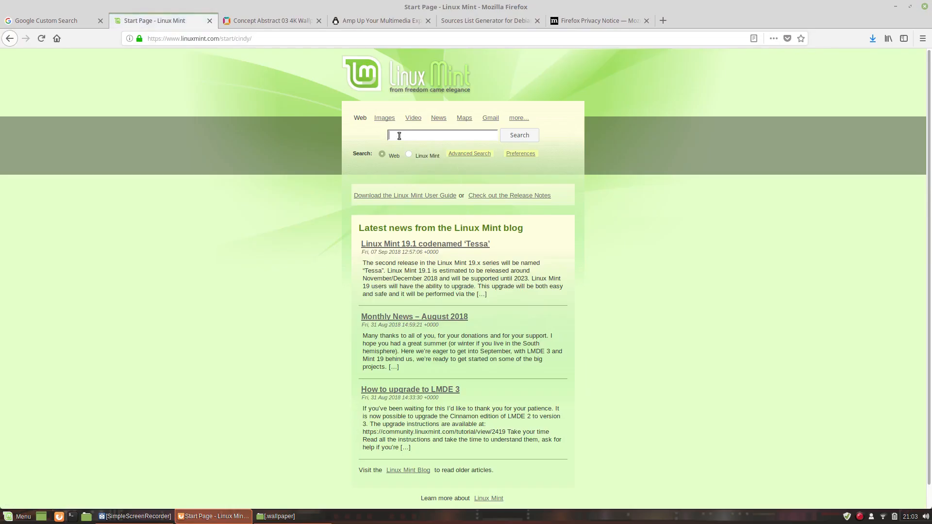
Search for 'gnome look' and open the GNOME-Look.org site.
text(me look)
key(Return)
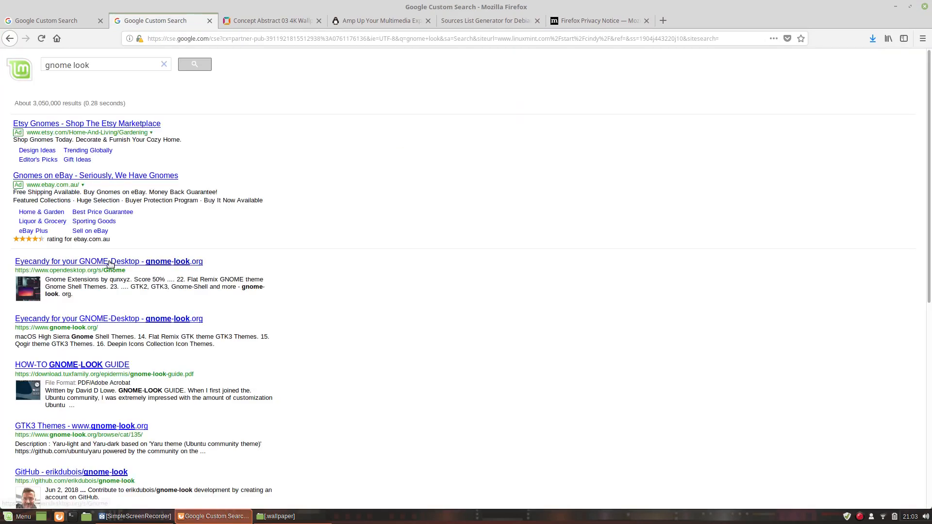
click(110, 263)
scroll(660, 258, down, 10)
scroll(659, 255, down, 7)
scroll(746, 174, up, 4)
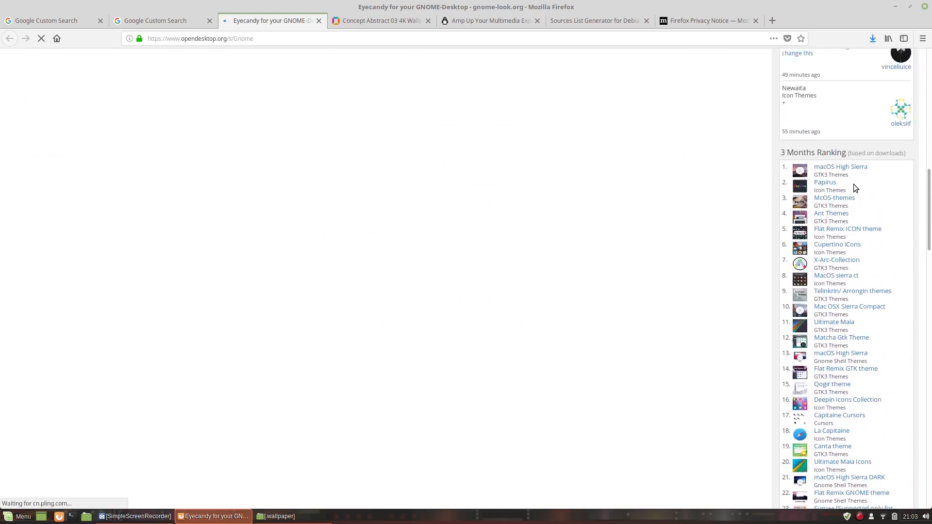
Save papirus-icon-theme-20180816.tar.gz from the Papirus icon theme's Files list.
click(829, 182)
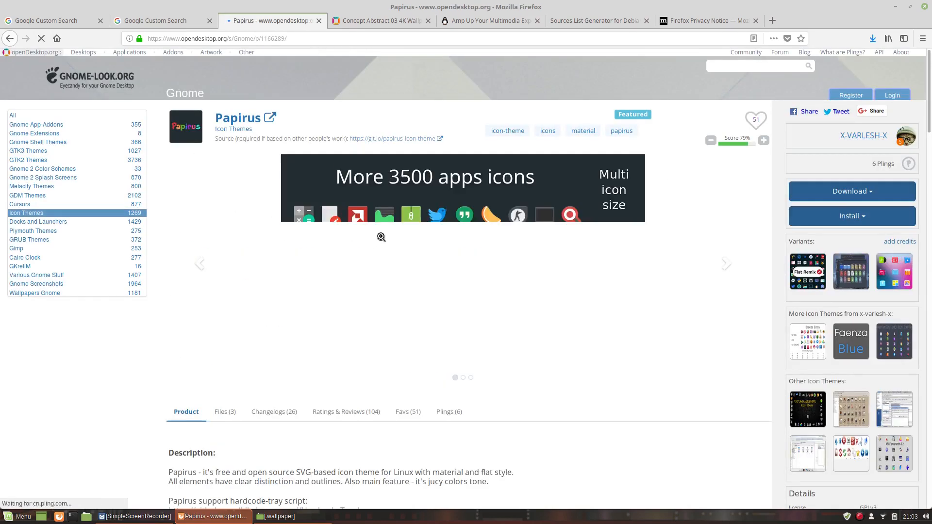
scroll(266, 271, down, 2)
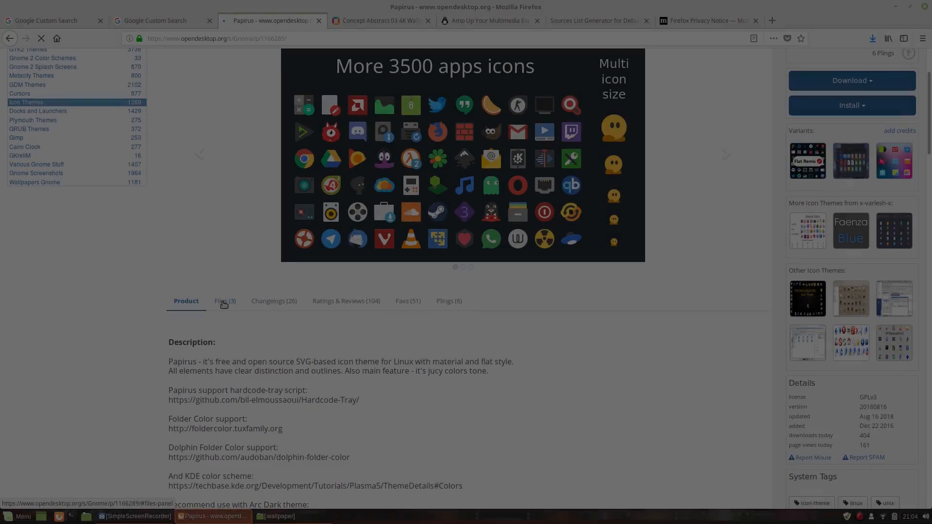
click(224, 302)
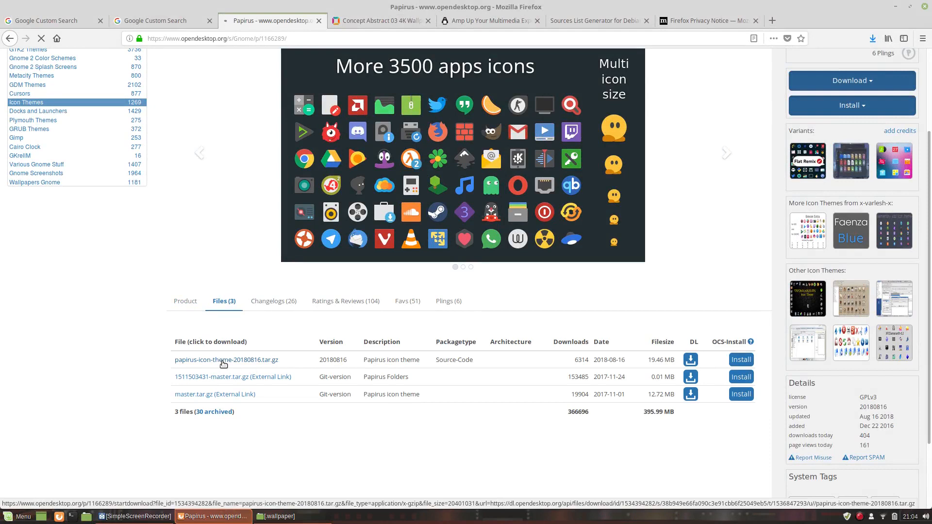
click(223, 364)
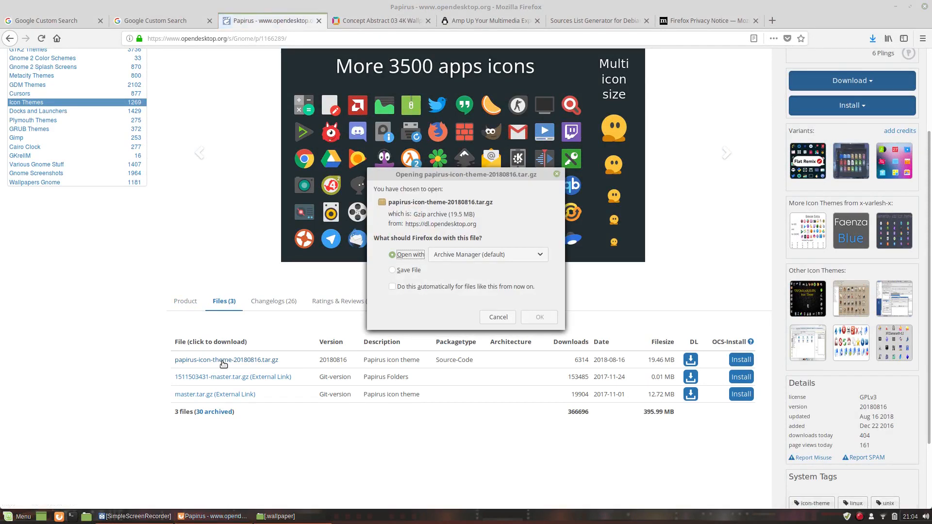
click(394, 272)
click(523, 315)
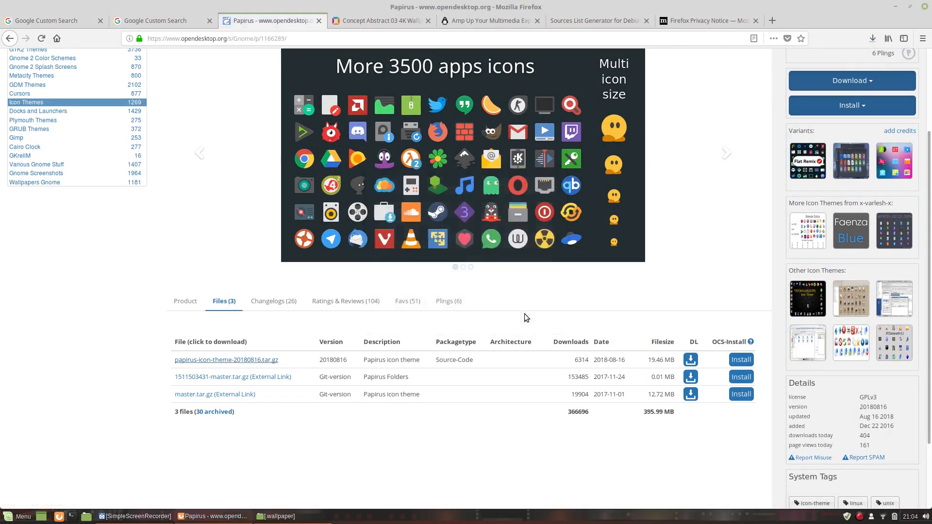
scroll(621, 82, up, 2)
click(732, 64)
Search the site for 'windows' and open the Windows 10 Transformation Pack page.
text(wi)
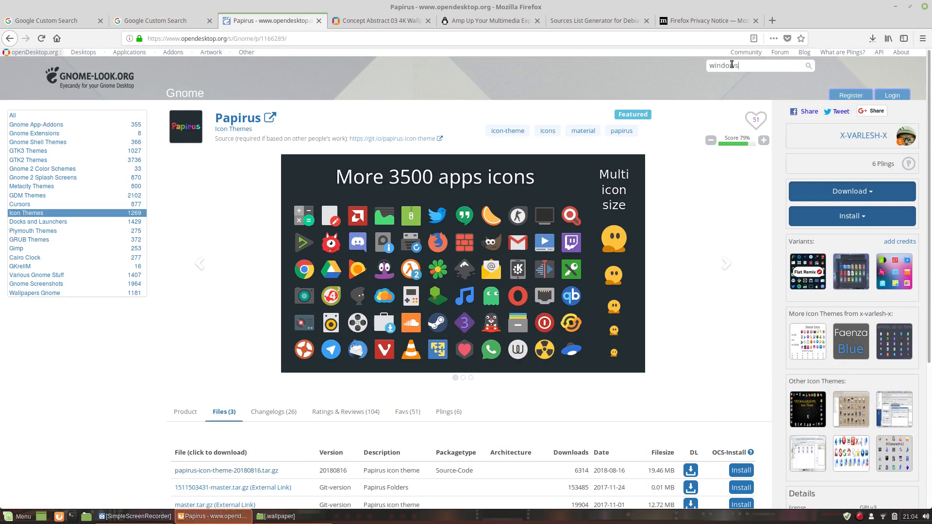
text(ndows)
key(Return)
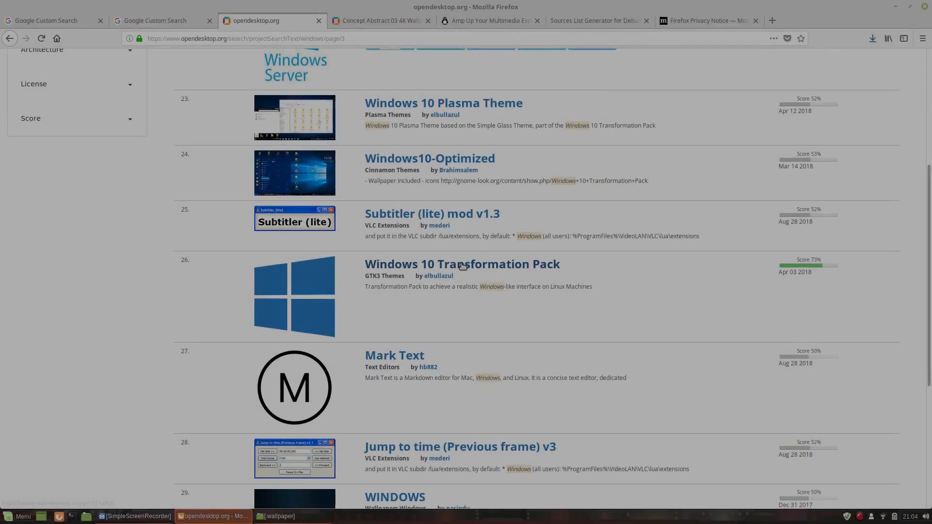
click(463, 266)
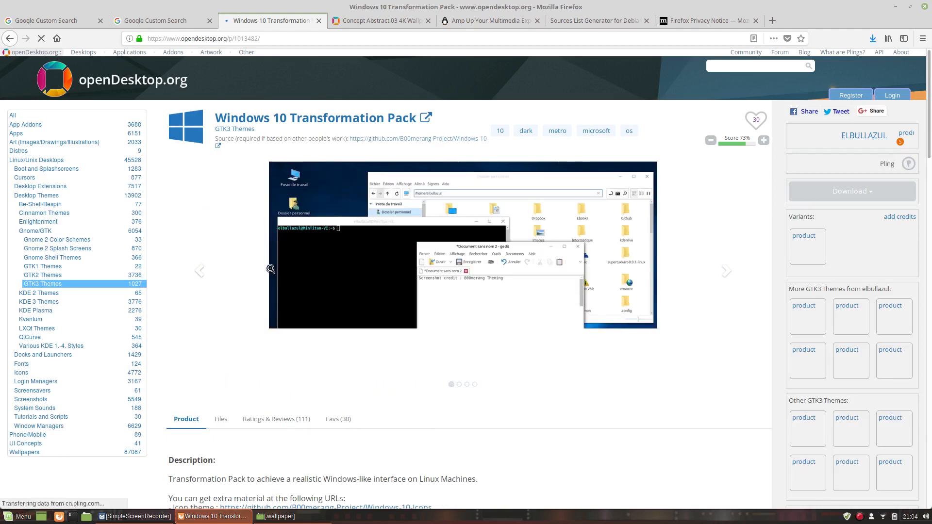
Save Windows-10-Dark-master.zip from the pack's files, then open the Home folder.
scroll(251, 326, down, 3)
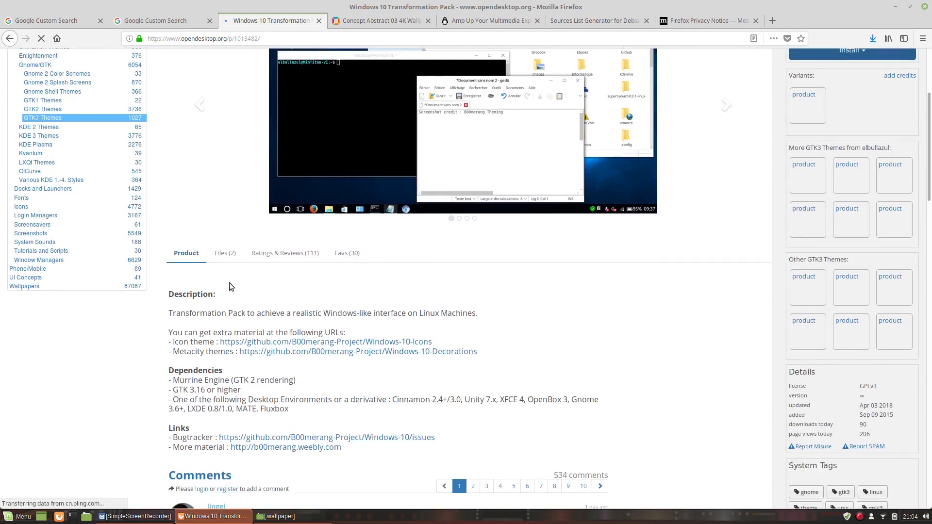
click(224, 255)
click(223, 330)
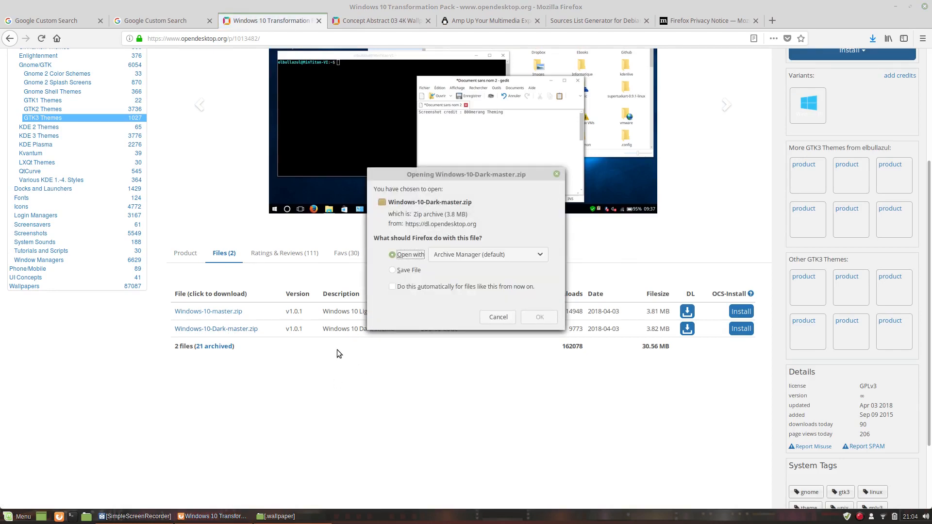
click(395, 271)
click(539, 318)
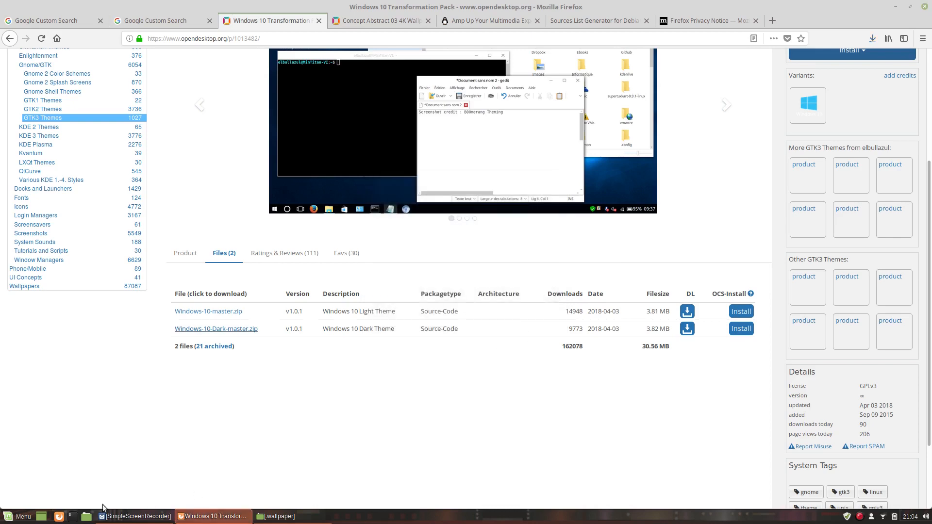
click(21, 516)
click(87, 515)
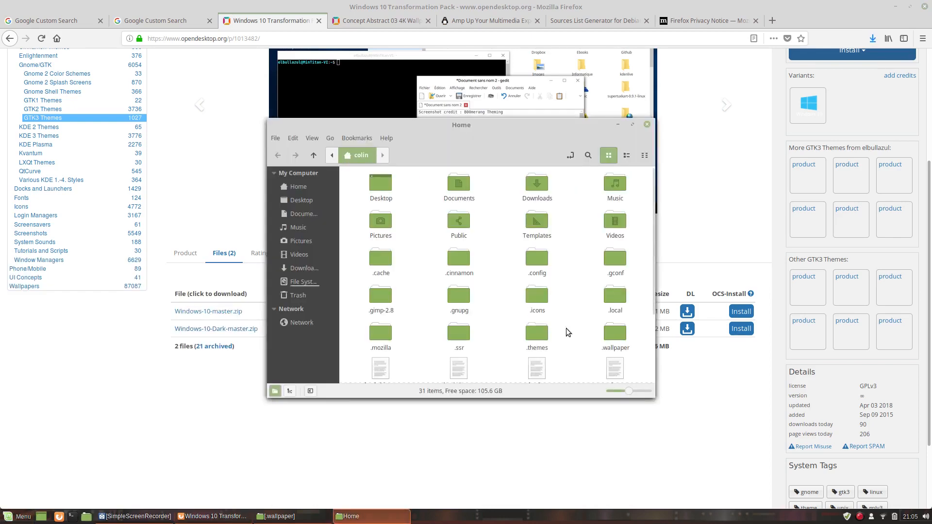
Cut the Papirus archive from the Downloads folder.
double_click(535, 187)
right_click(460, 186)
click(492, 253)
Paste the Papirus archive into the hidden .icons folder and extract it there.
click(302, 189)
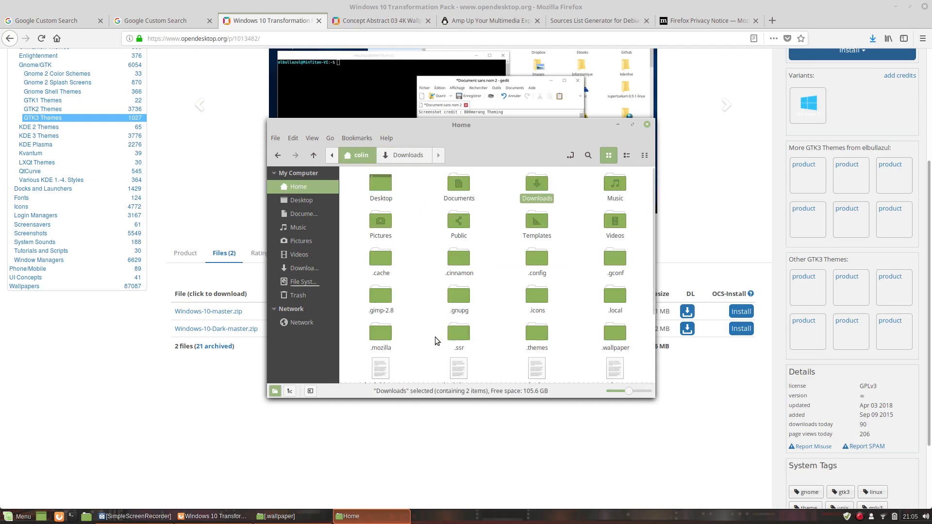
click(533, 296)
double_click(533, 296)
right_click(416, 198)
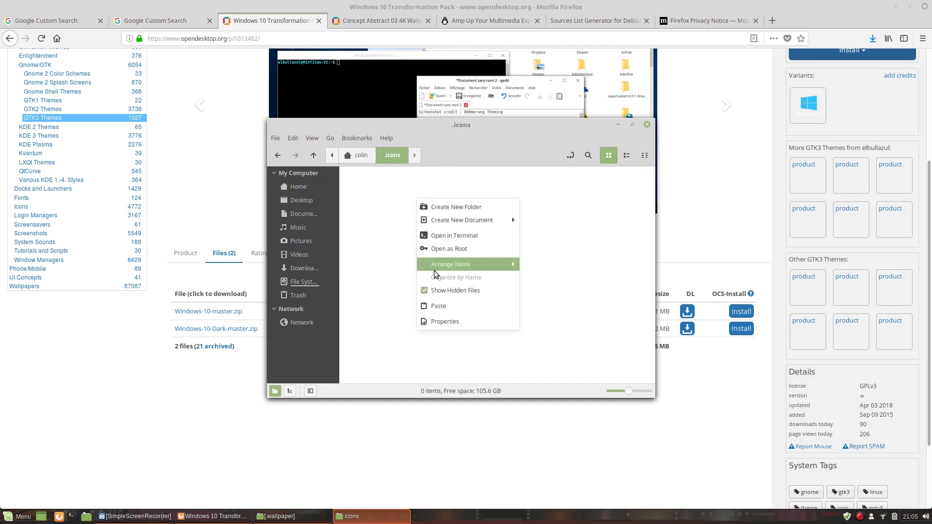
click(437, 305)
right_click(383, 185)
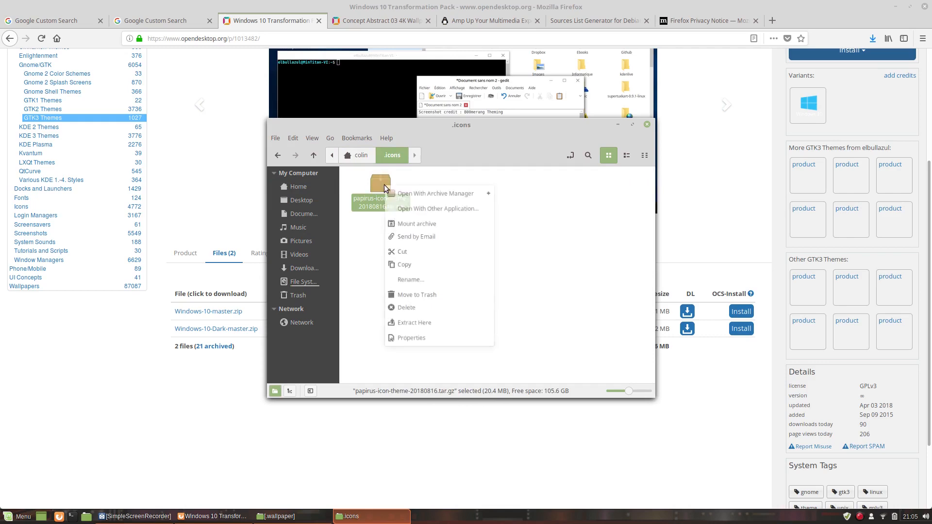
click(415, 327)
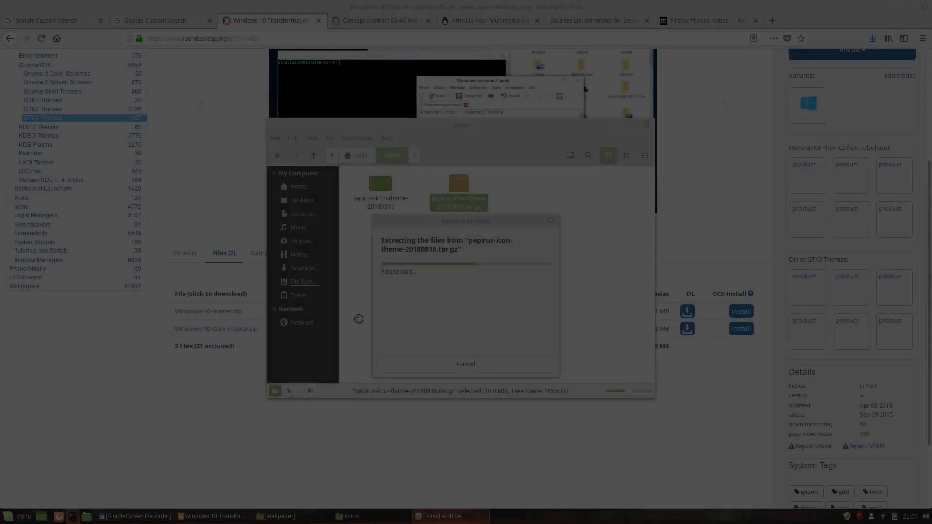
Install dconf-editor with 'sudo apt install dconf-editor' using the admin password, then minimize the terminal.
key(ctrl+alt+t)
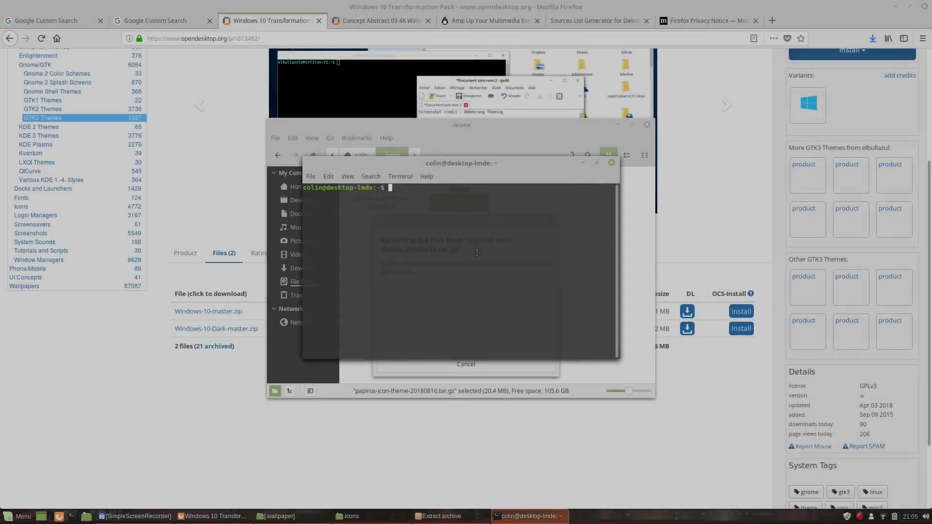
text(sud)
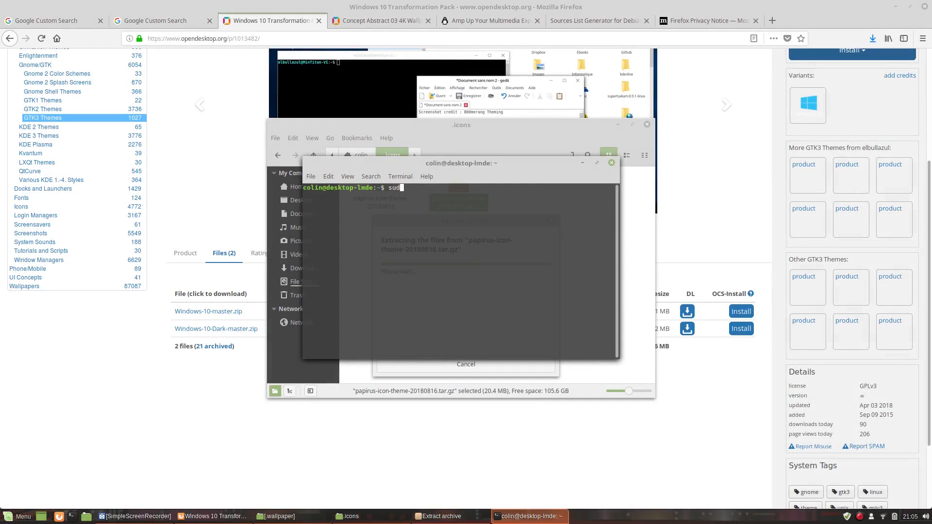
text(o apt install dconf-editor)
key(Return)
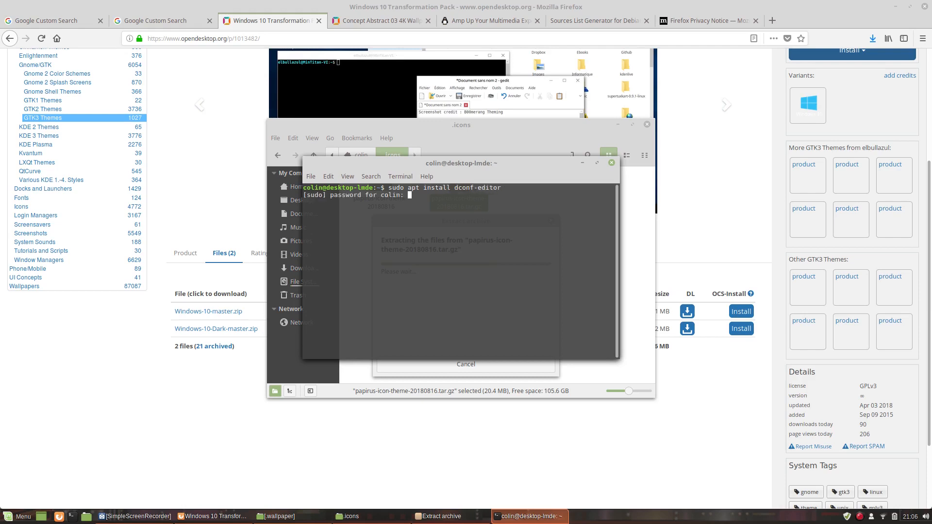
key(Return)
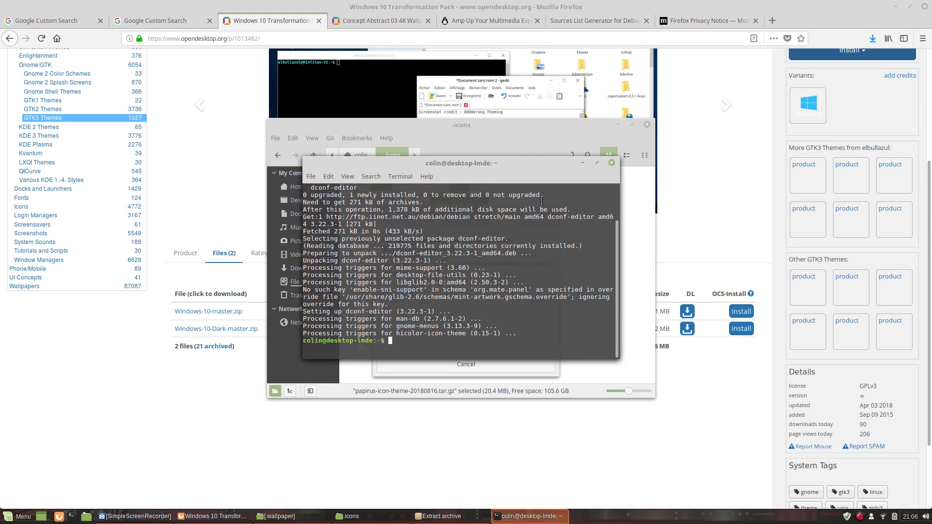
click(582, 163)
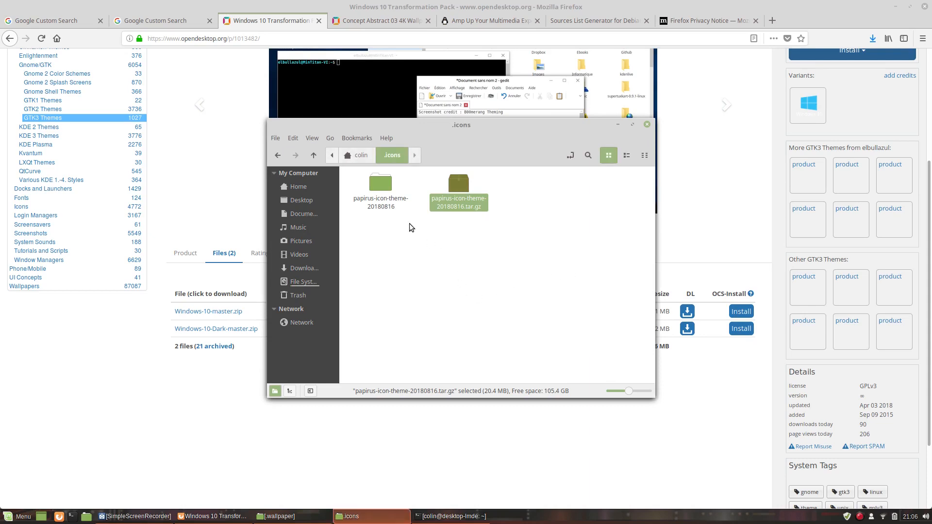
Move the six extracted Papirus icon folders, ePapirus through Papirus-Light, up into .icons.
double_click(382, 182)
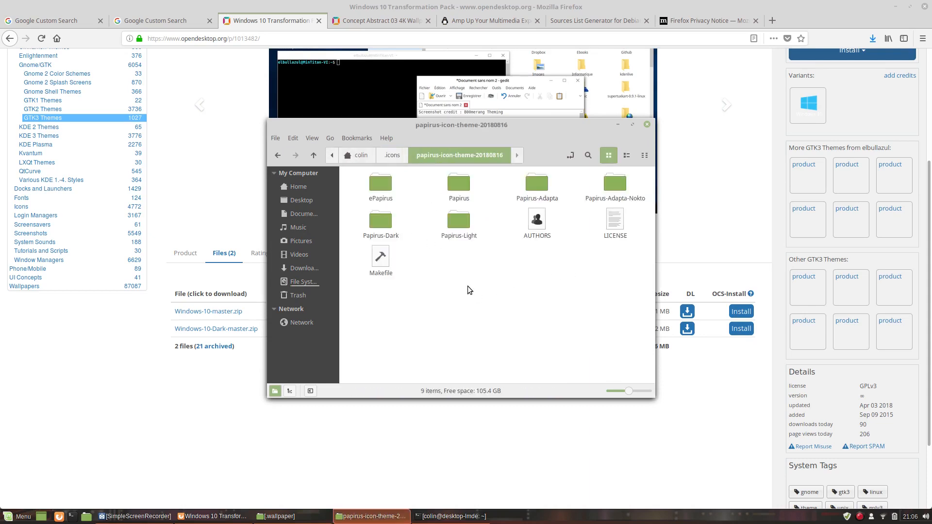
click(387, 189)
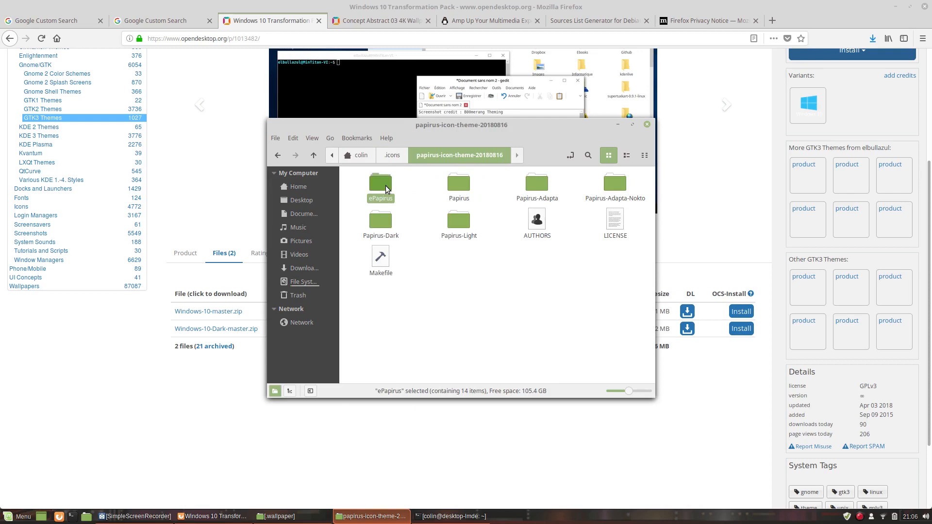
shift+click(458, 221)
right_click(455, 224)
click(483, 290)
click(395, 156)
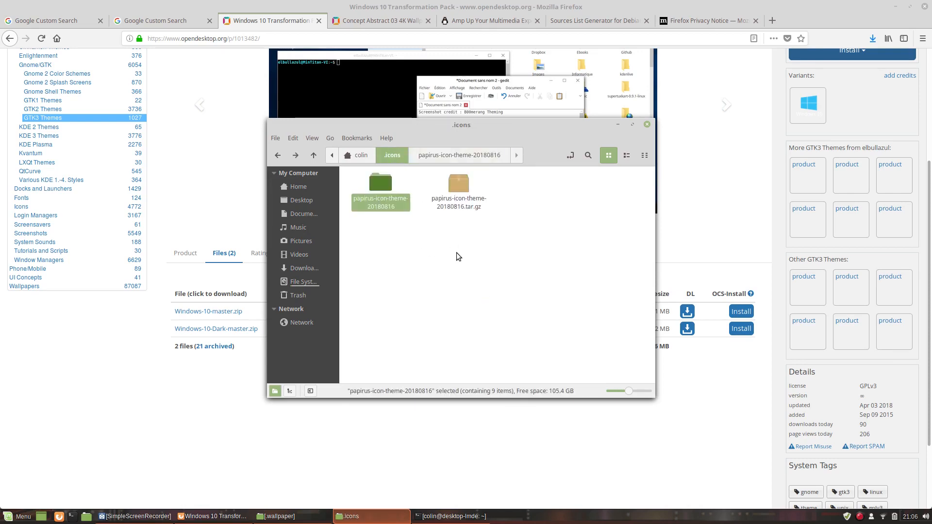
right_click(457, 252)
click(493, 362)
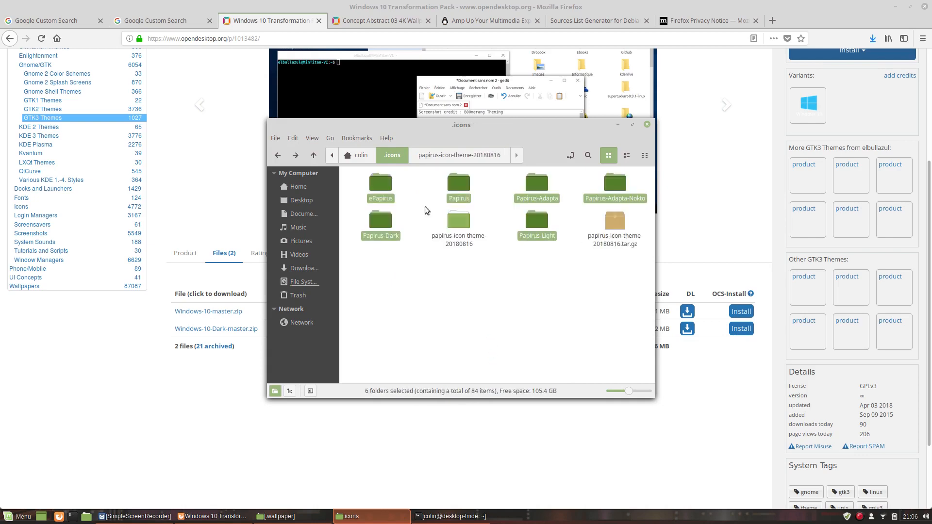
Move Windows-10-Dark-master.zip from Downloads into the hidden .themes folder.
click(361, 155)
double_click(537, 193)
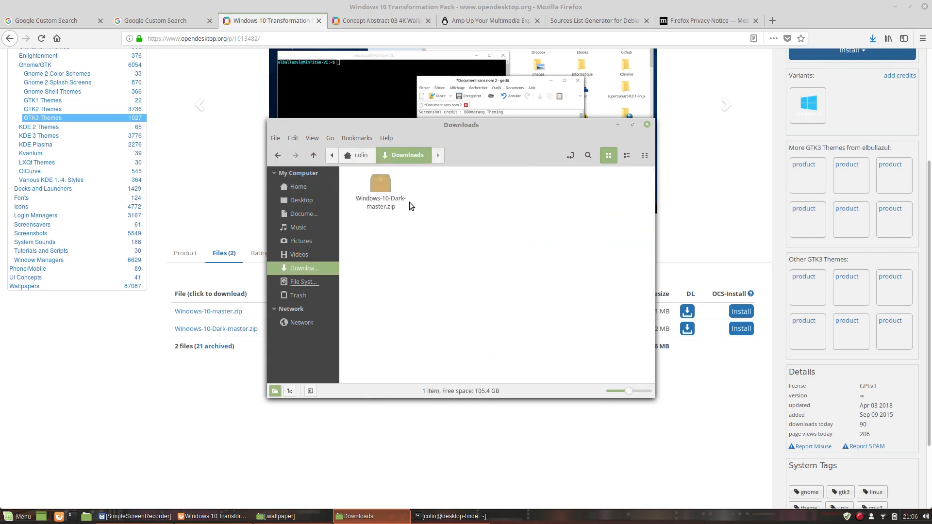
right_click(389, 189)
click(410, 244)
click(308, 186)
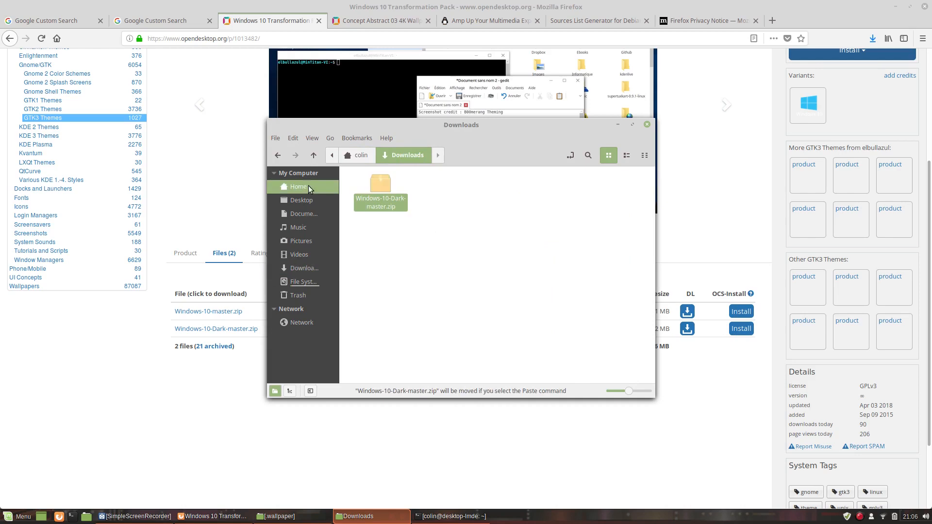
double_click(537, 329)
right_click(473, 228)
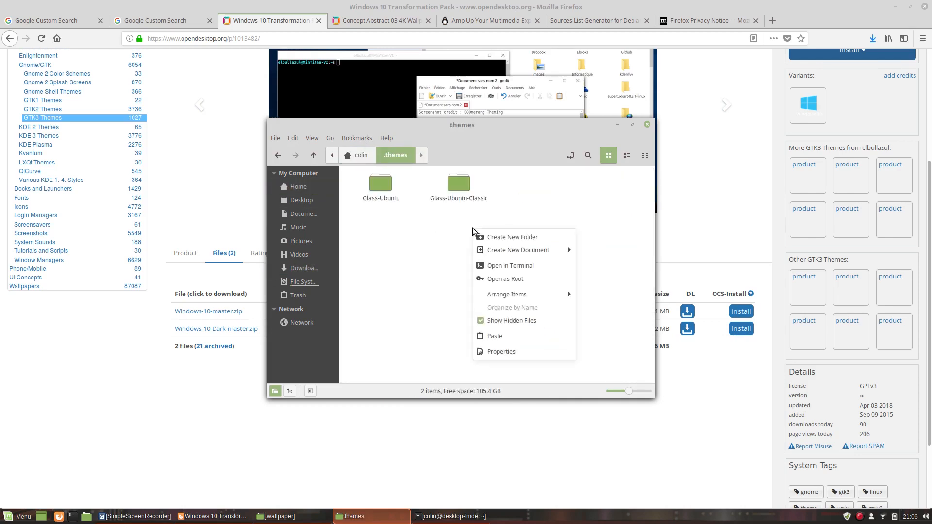
click(494, 336)
Extract the zip in .themes, check the Windows-10-Dark-master folder, and close the file manager.
right_click(532, 186)
click(555, 328)
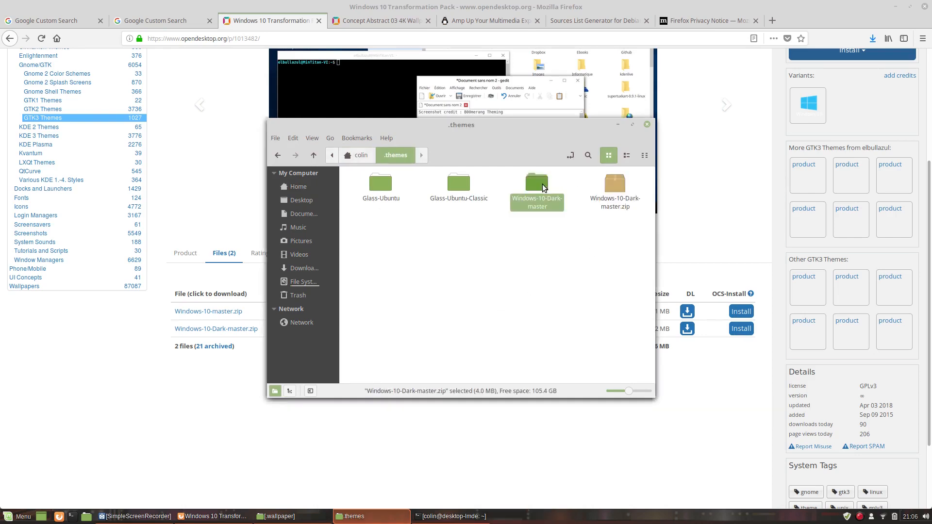
double_click(537, 185)
click(648, 126)
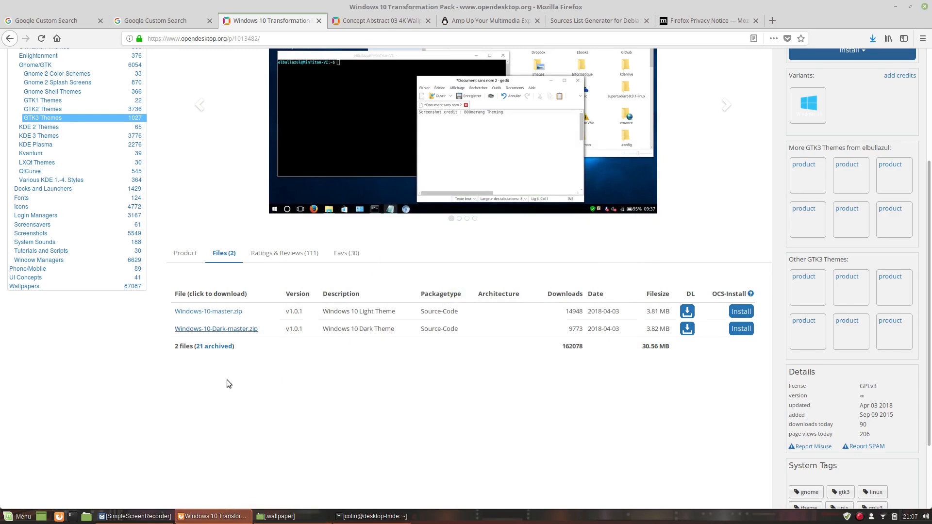
Launch dconf Editor, dismiss its warning, and browse into the org > cinnamon settings.
key(super)
text(dcon)
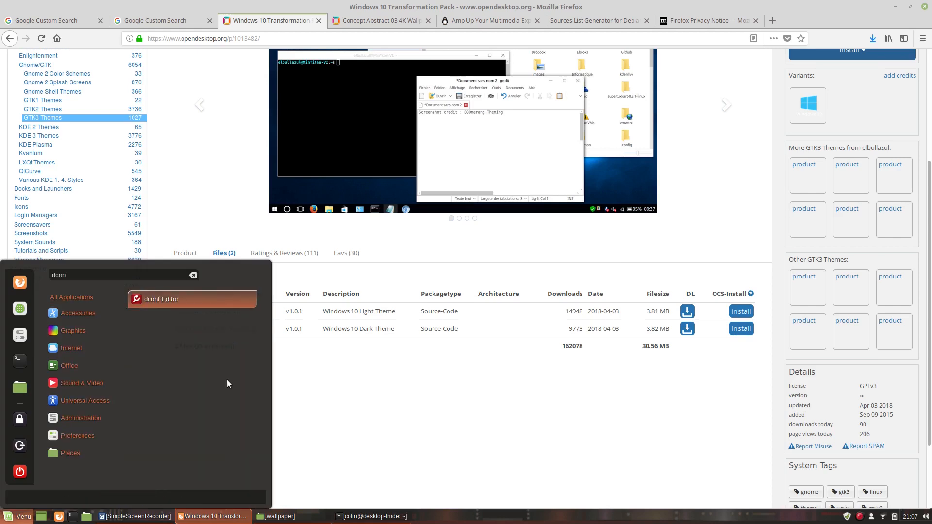
key(Return)
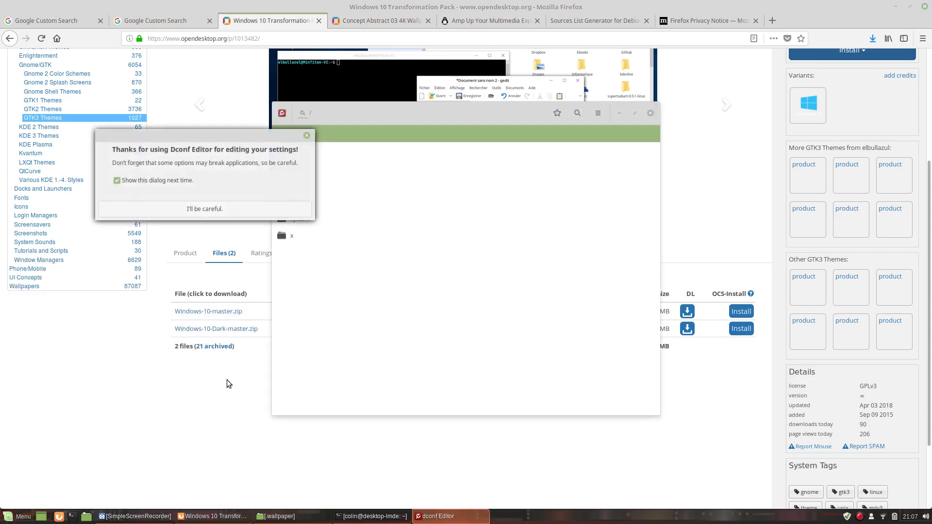
click(214, 213)
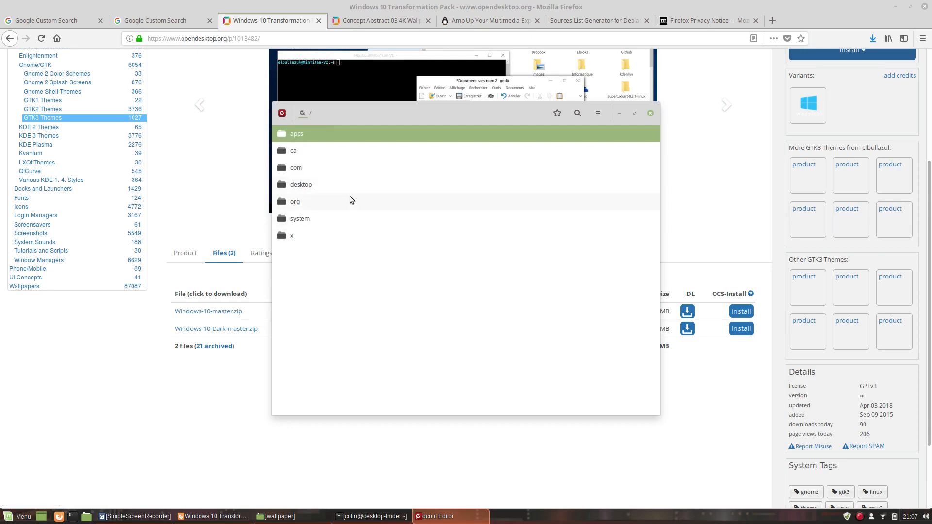
click(288, 203)
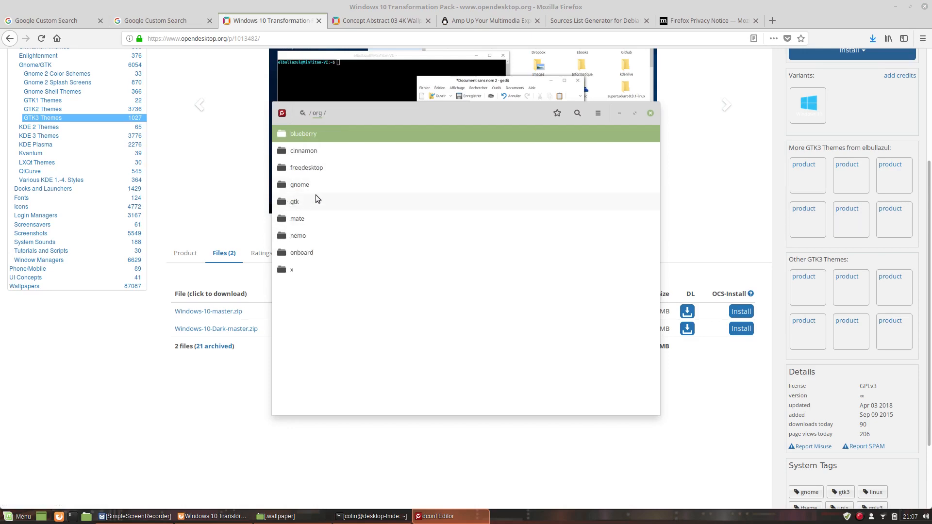
click(299, 151)
scroll(327, 236, down, 8)
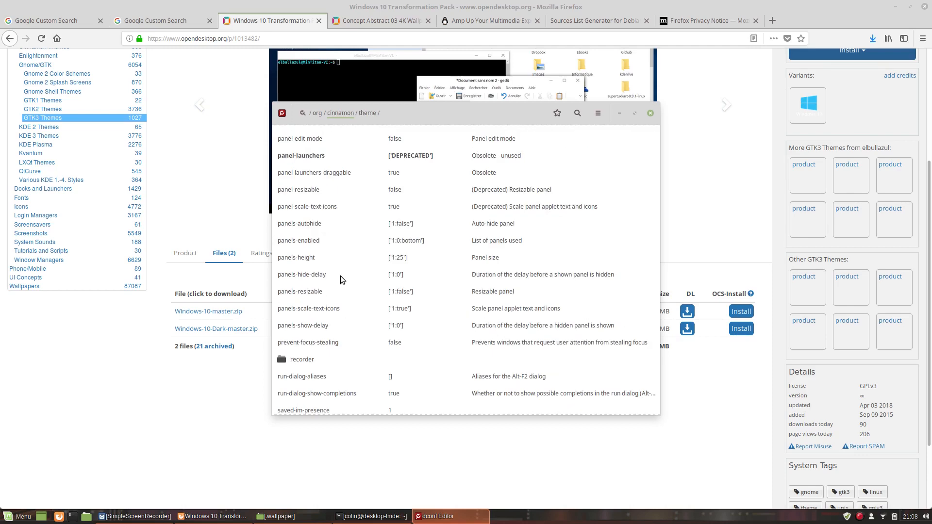
click(342, 111)
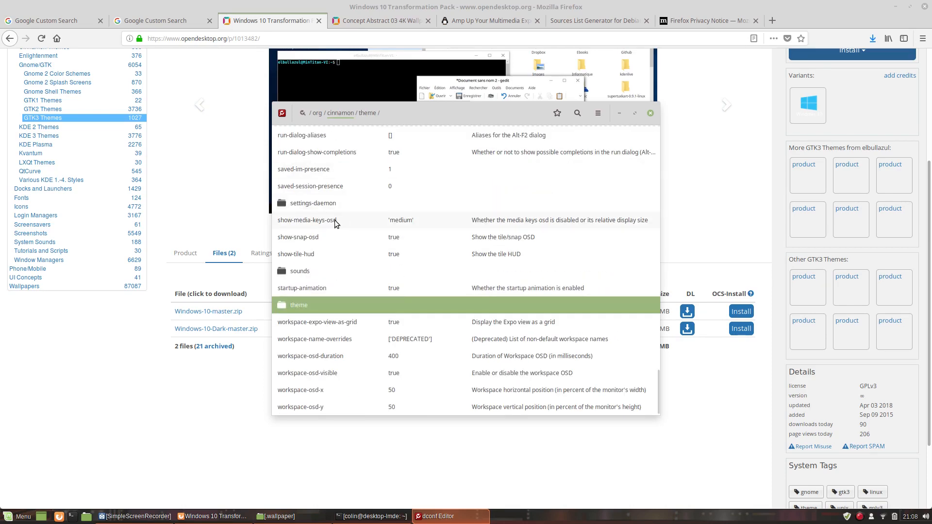
Open the /org/cinnamon/desktop/wm/preferences/theme key and turn off Use default value.
scroll(334, 220, up, 10)
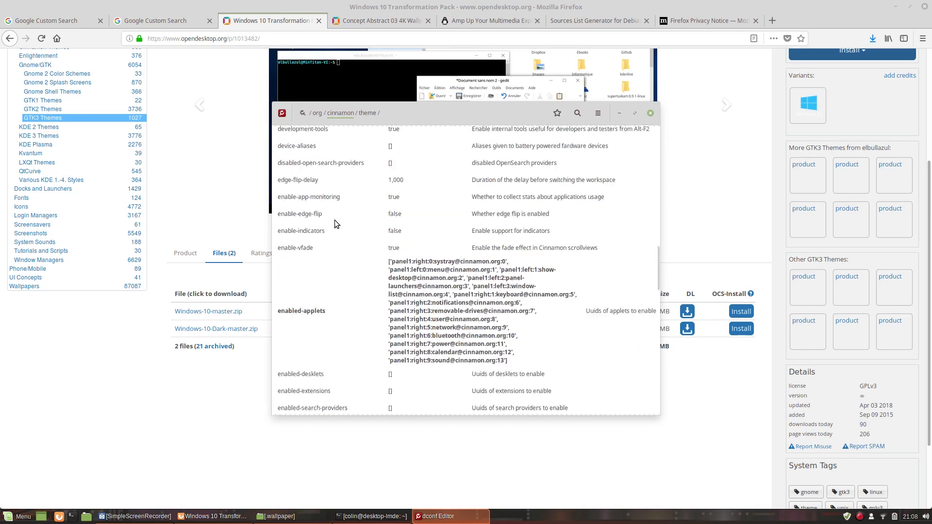
scroll(335, 222, up, 5)
scroll(335, 222, up, 3)
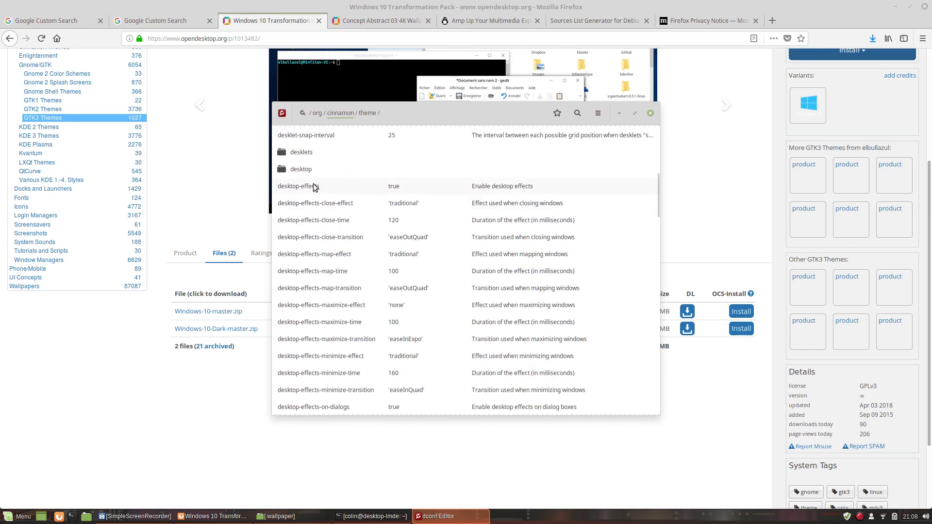
click(303, 169)
click(298, 388)
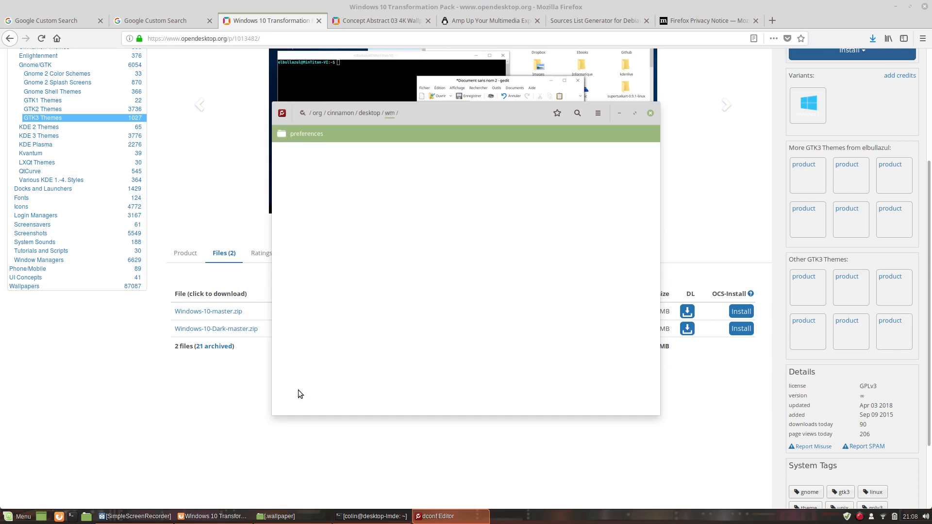
click(316, 132)
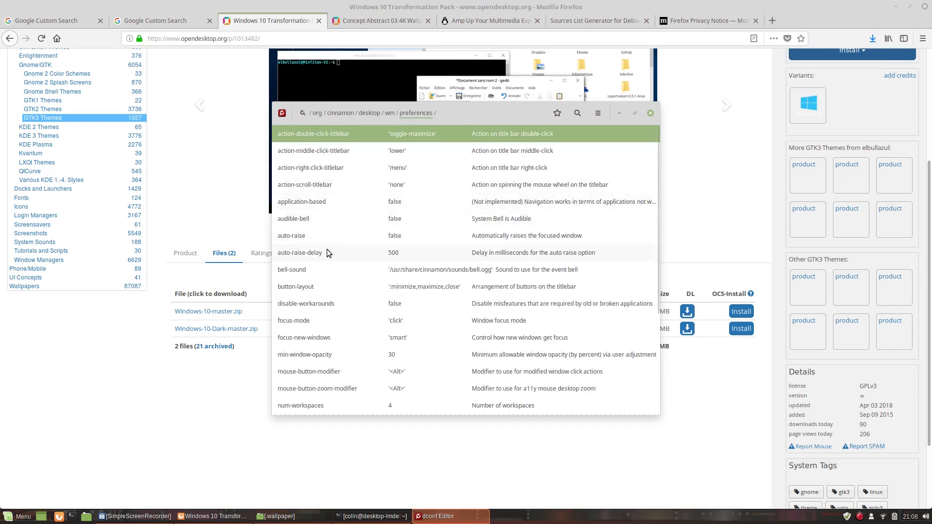
scroll(328, 250, down, 3)
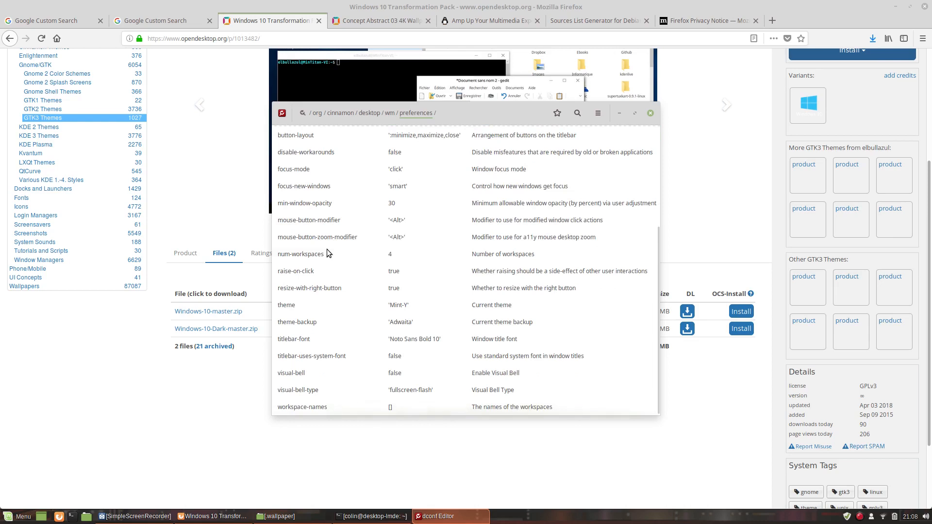
click(289, 305)
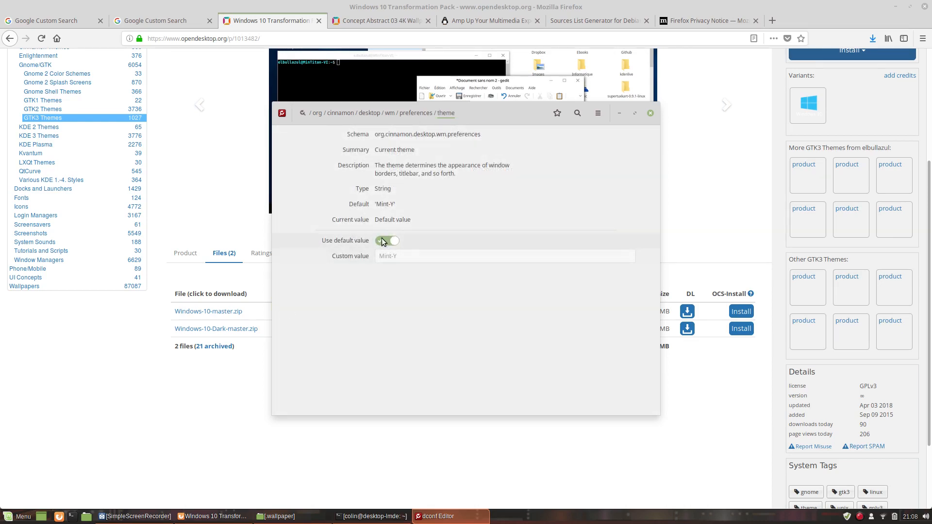
click(383, 242)
Copy the folder name Windows-10-Dark-master from the .themes folder in the file manager.
click(277, 516)
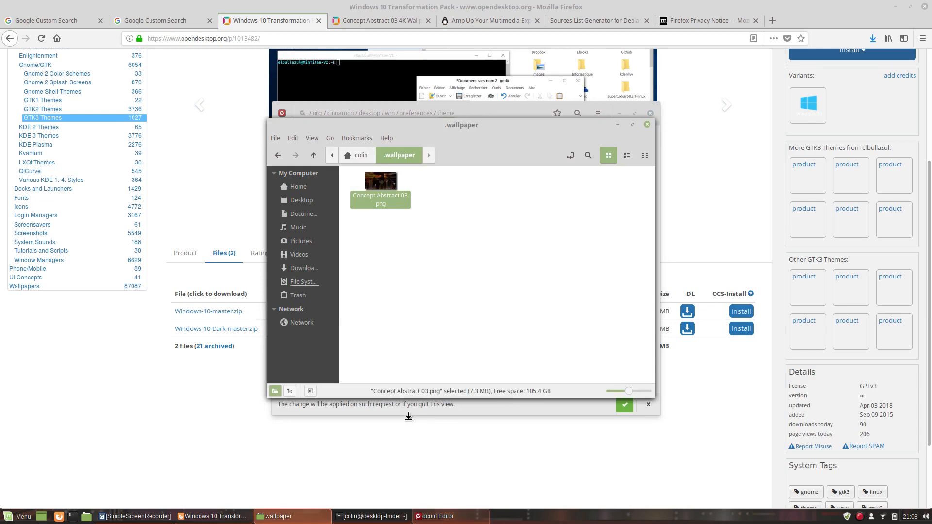
click(297, 186)
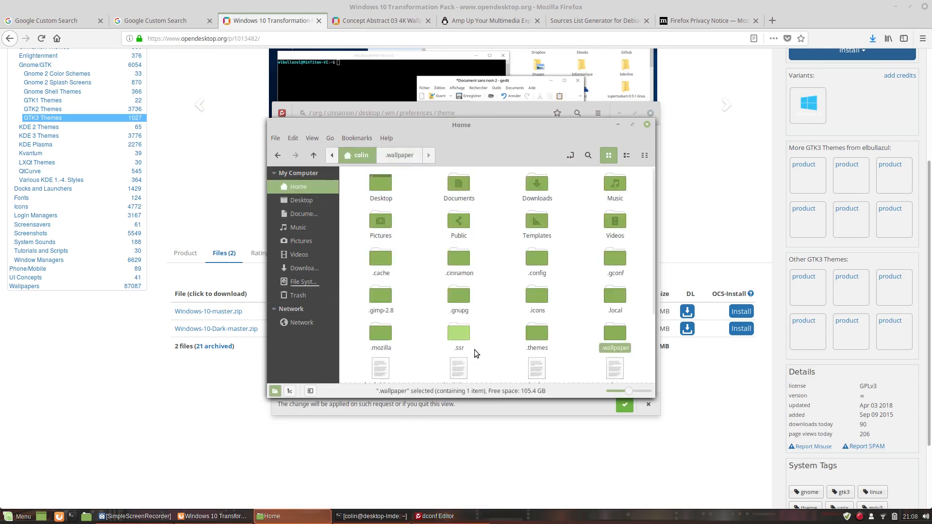
double_click(536, 333)
right_click(537, 186)
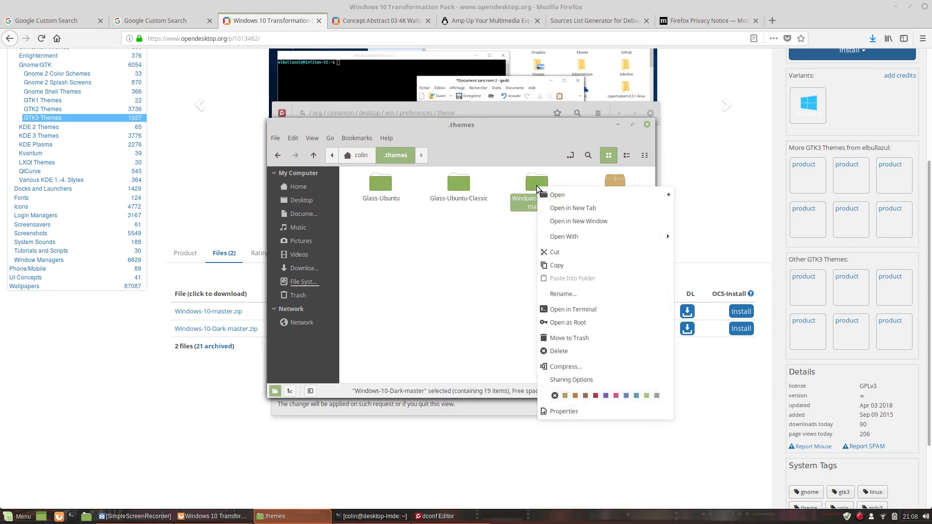
click(569, 304)
right_click(530, 203)
click(547, 230)
click(565, 287)
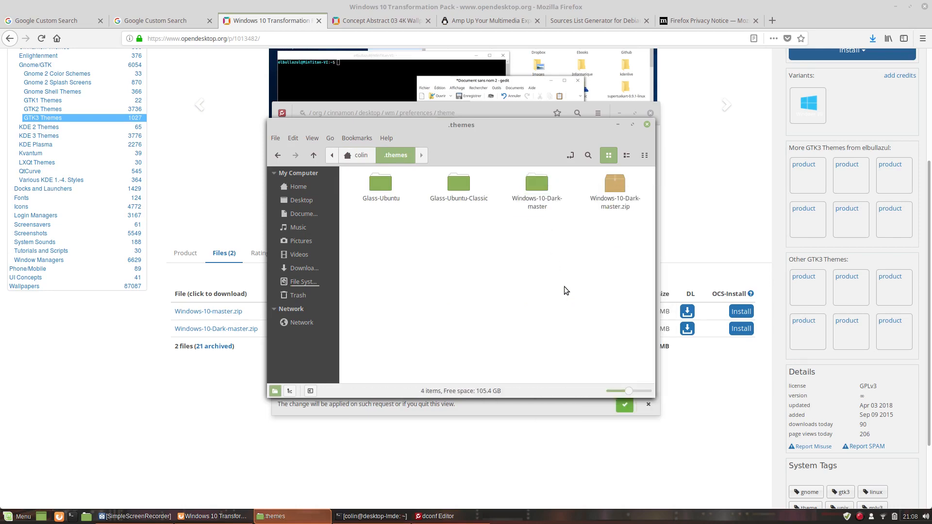
Replace the Mint-Y custom value with Windows-10-Dark-master, apply it, and close dconf Editor.
click(471, 106)
double_click(407, 255)
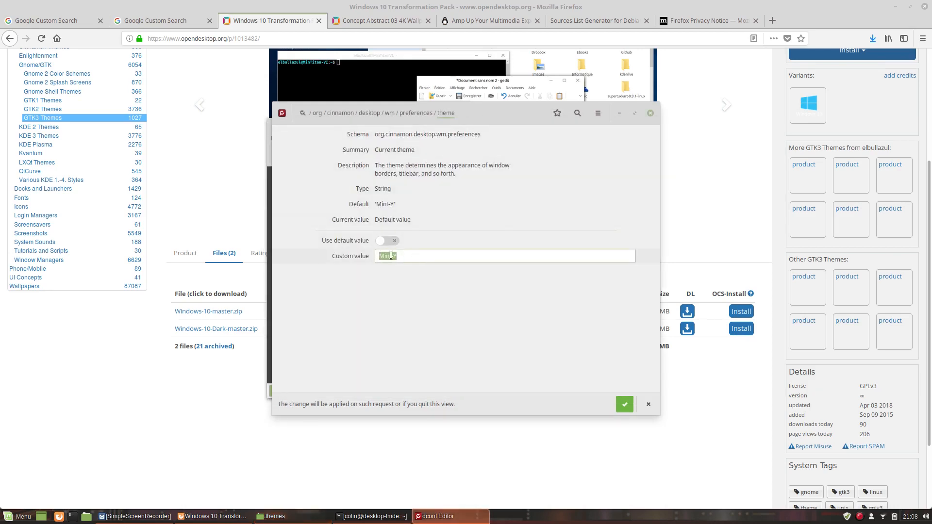
right_click(391, 256)
click(415, 292)
click(624, 405)
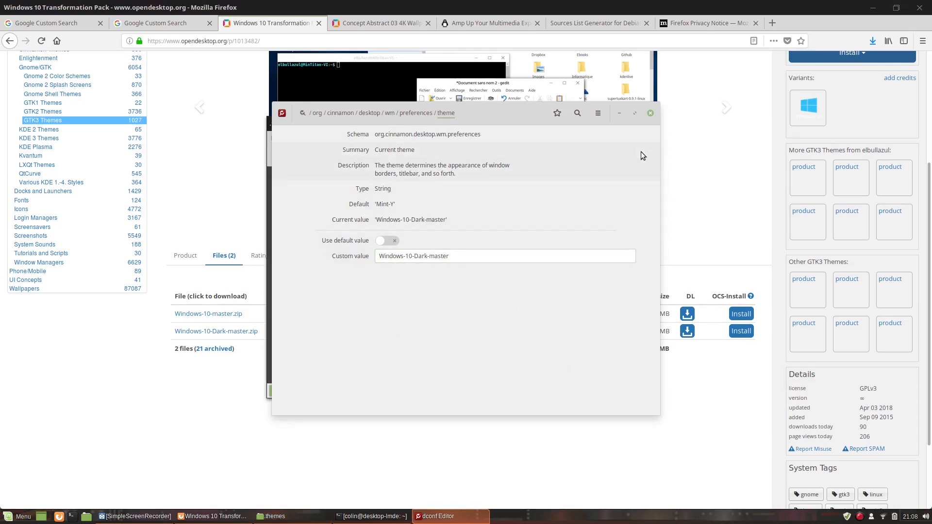
click(650, 113)
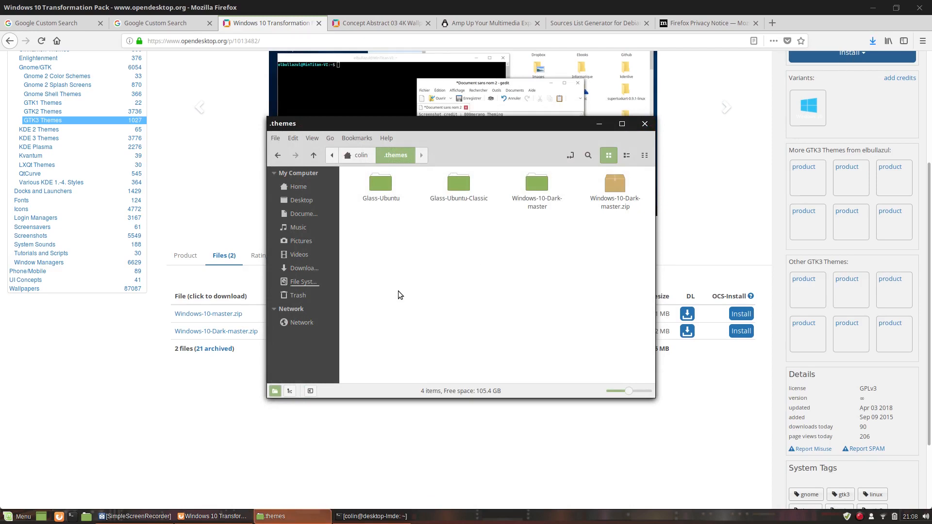
click(205, 518)
Minimize Firefox and close the .themes file manager and terminal windows.
click(204, 517)
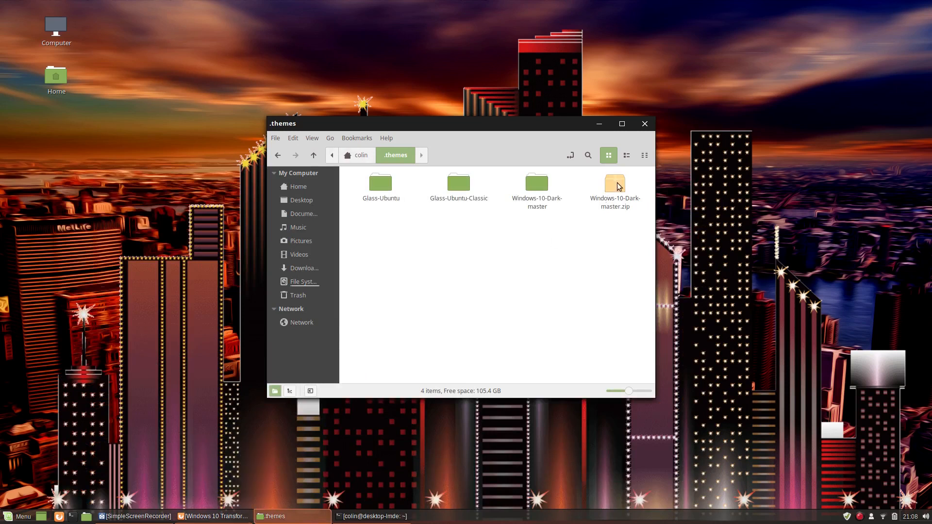
click(649, 120)
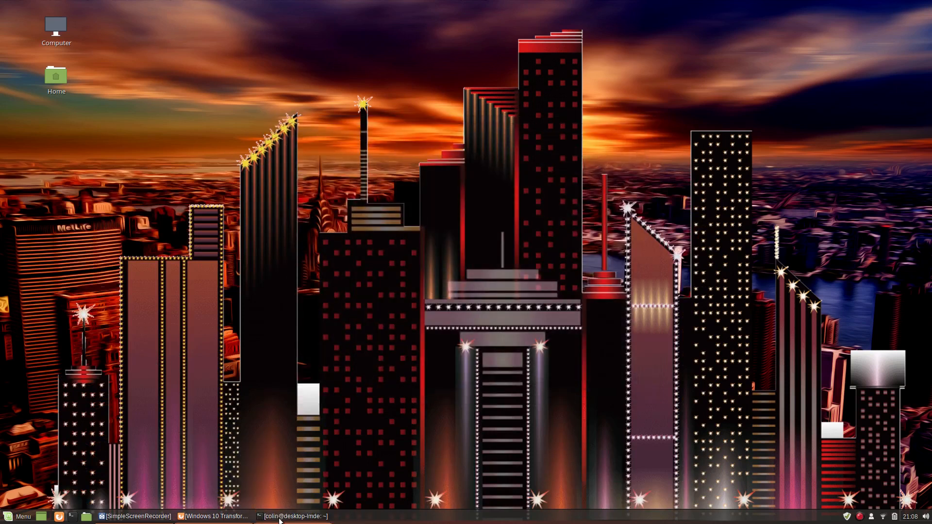
click(284, 518)
click(609, 162)
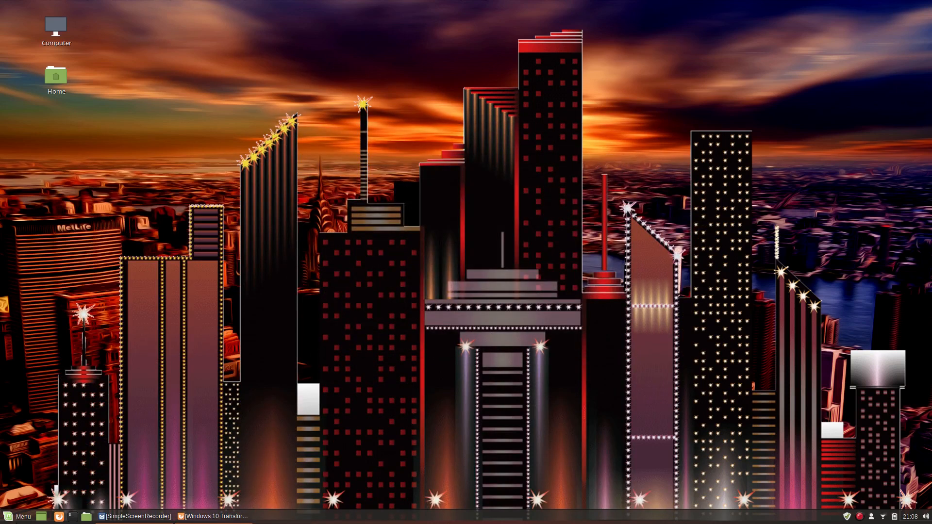
In System Settings Themes, set the icon theme to Papirus, then switch to ePapirus.
click(17, 516)
click(20, 335)
click(505, 194)
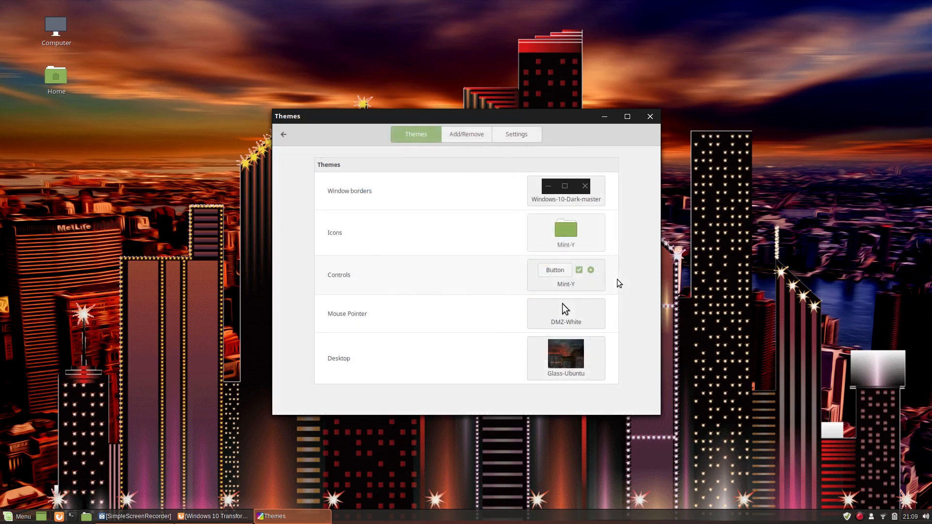
click(588, 238)
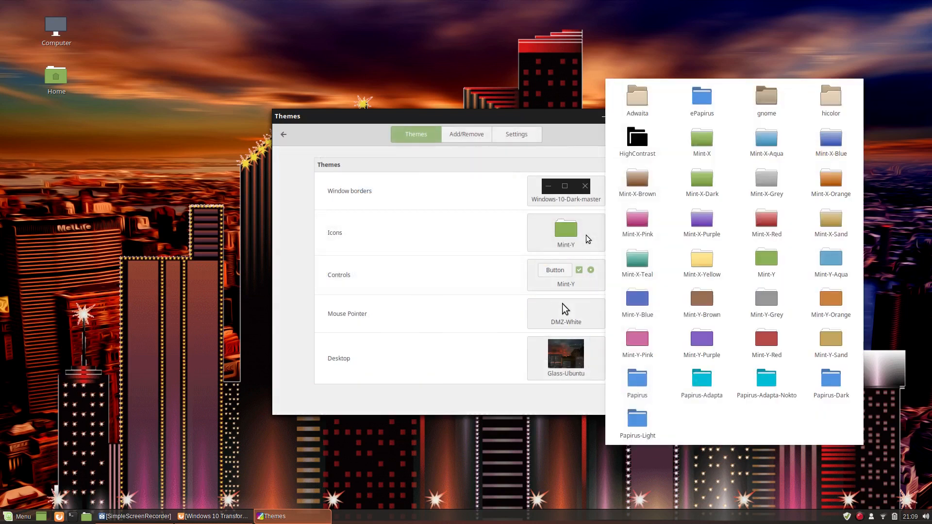
click(642, 389)
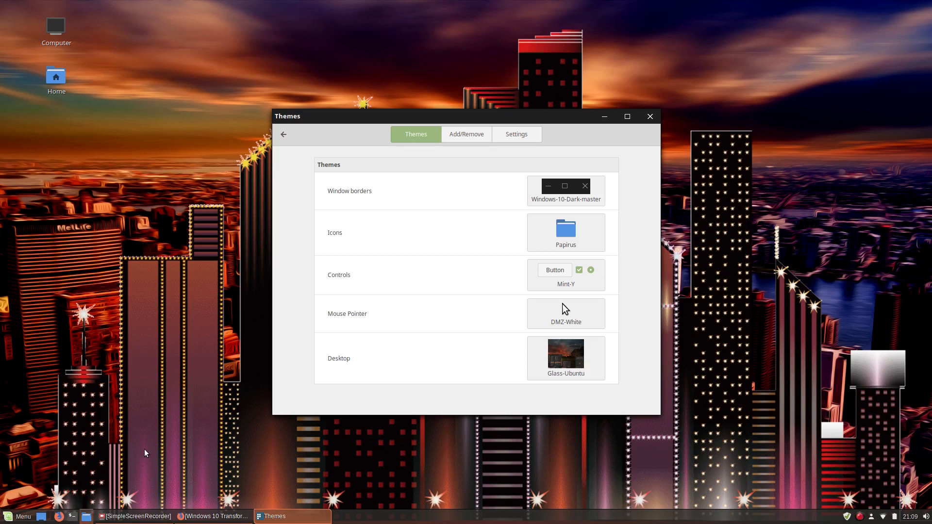
click(565, 242)
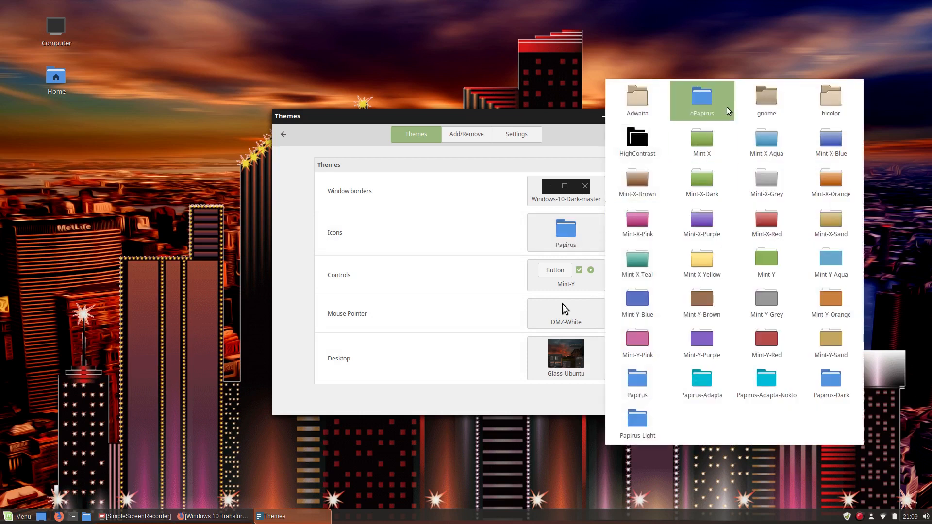
click(711, 99)
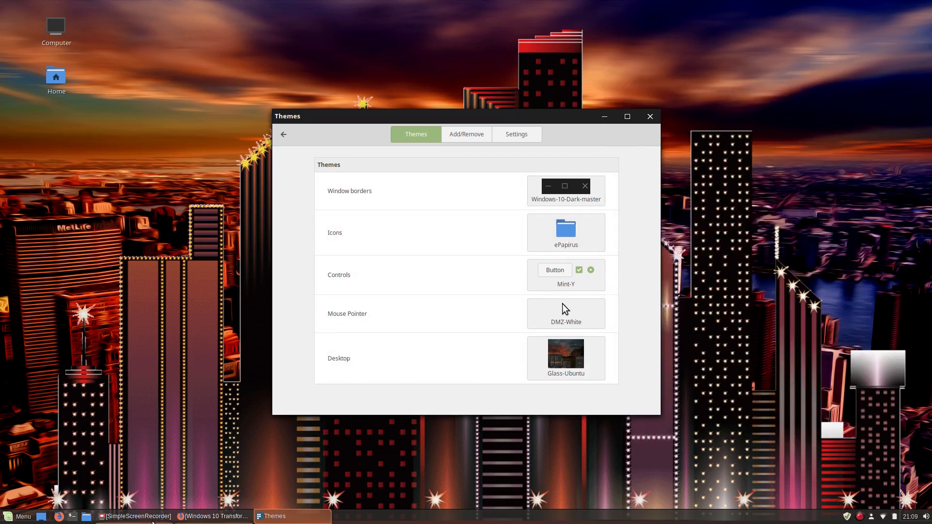
click(219, 517)
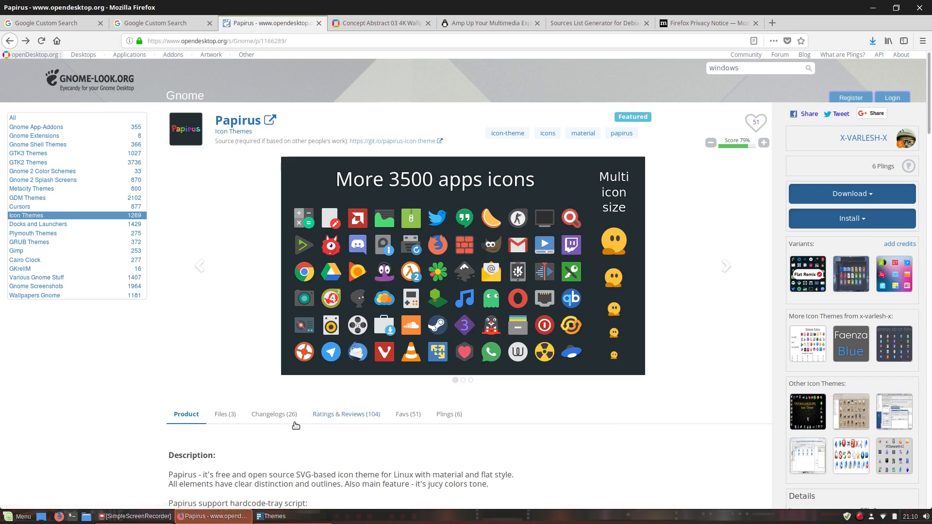
Look through the Papirus Files (3) table, then close Firefox.
click(237, 426)
scroll(237, 425, down, 3)
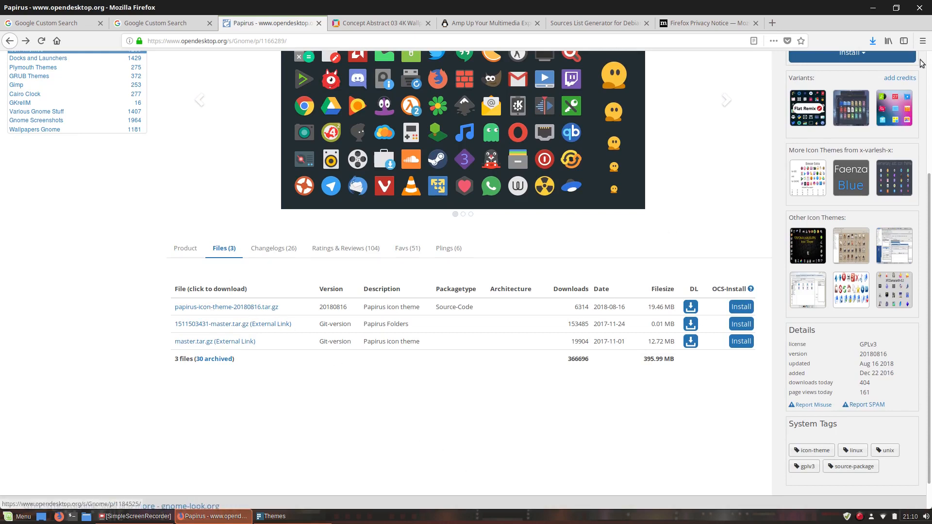
click(919, 9)
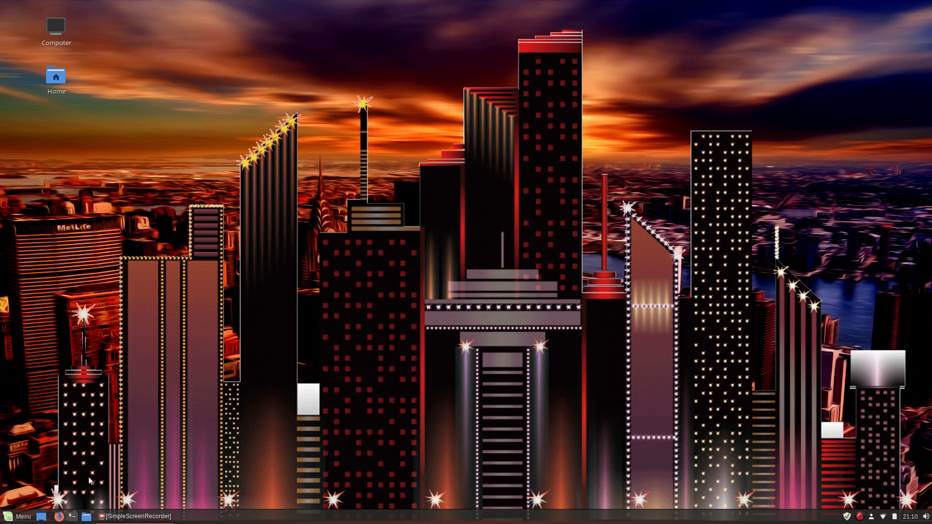
Open Desklets in System Settings, refresh the downloadable desklet cache, and return to the overview.
click(19, 516)
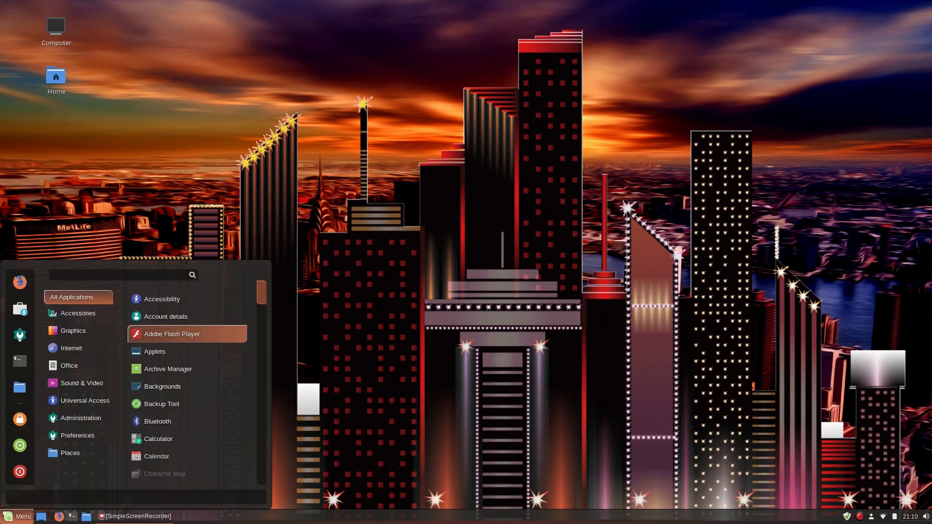
click(24, 332)
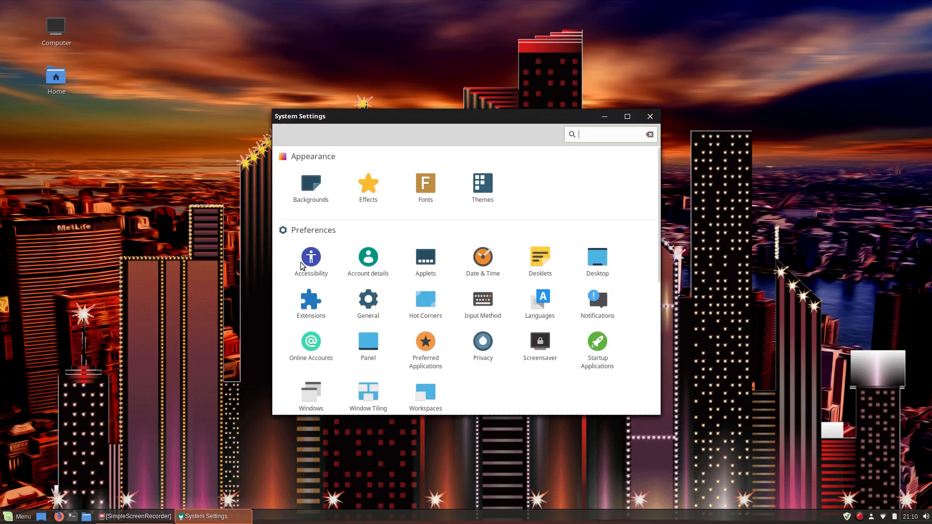
click(531, 261)
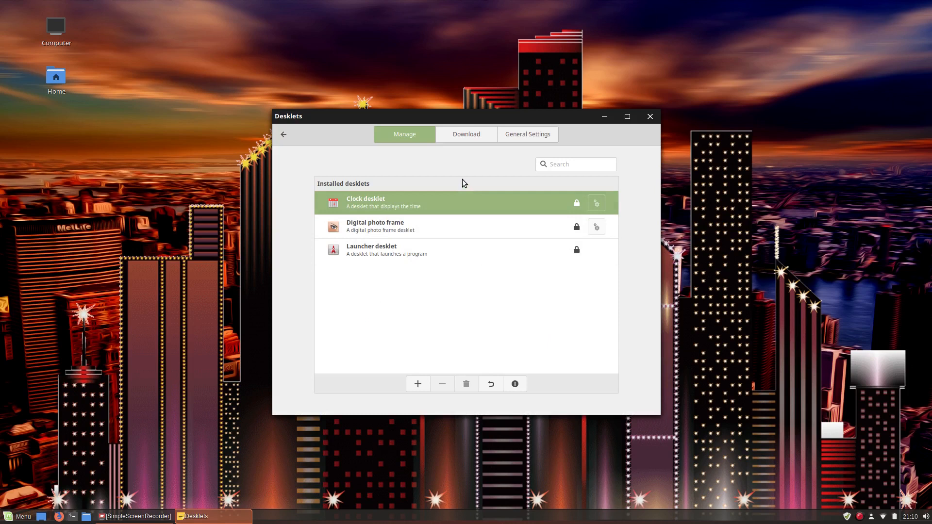
click(465, 136)
click(523, 322)
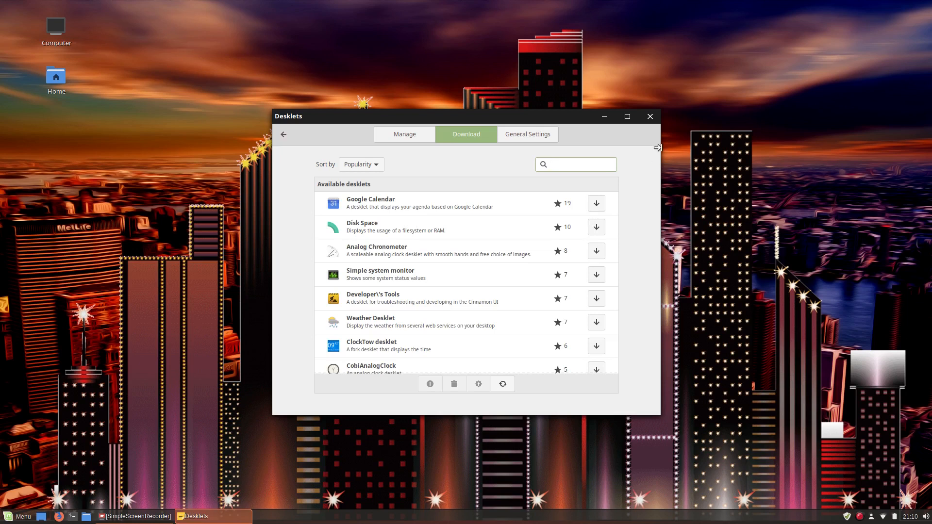
click(410, 136)
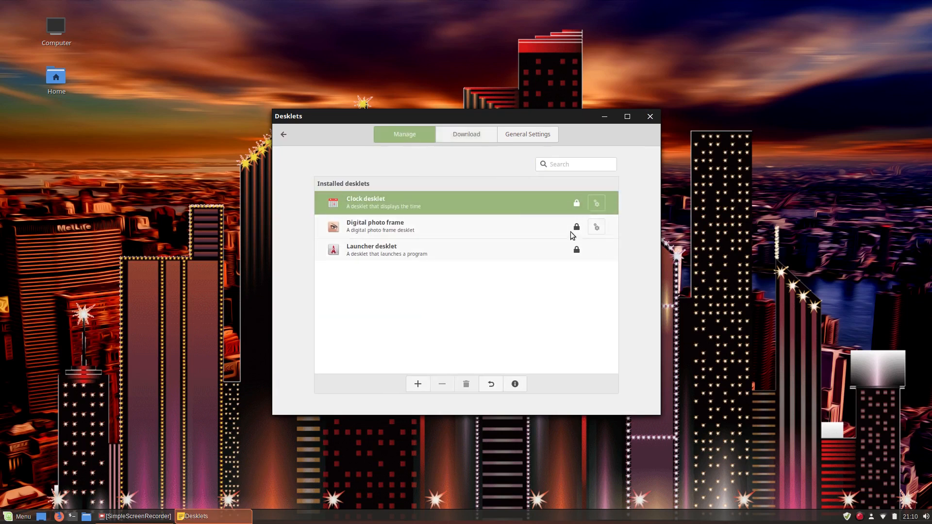
click(282, 137)
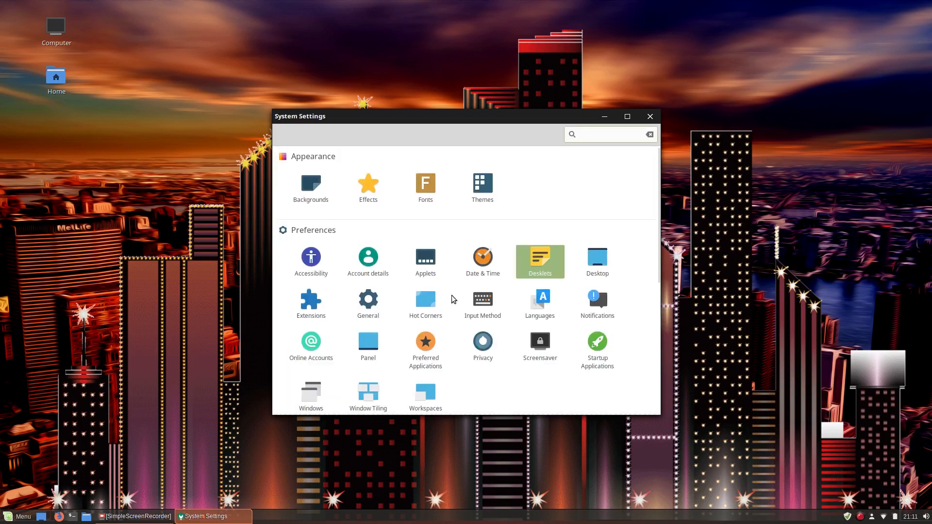
Refresh the downloadable applets list in Applets settings and return to the overview.
click(424, 263)
click(491, 138)
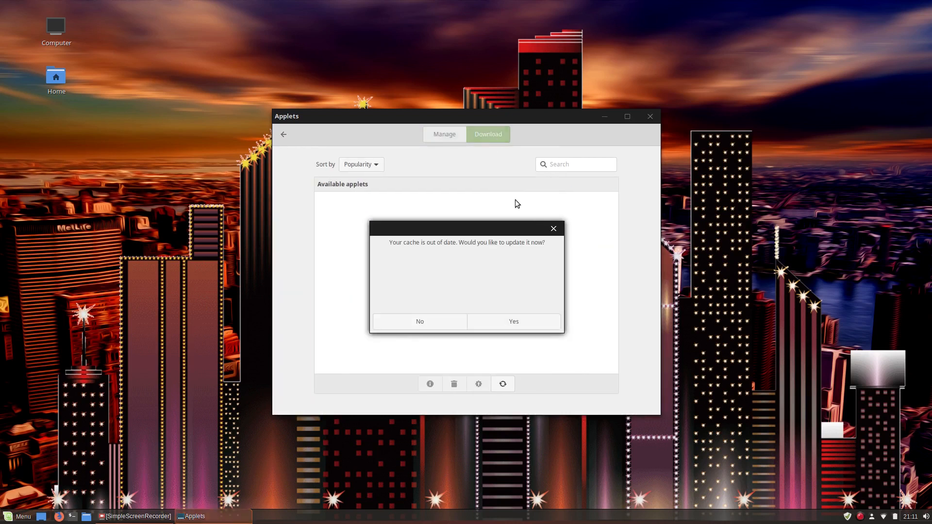
click(521, 320)
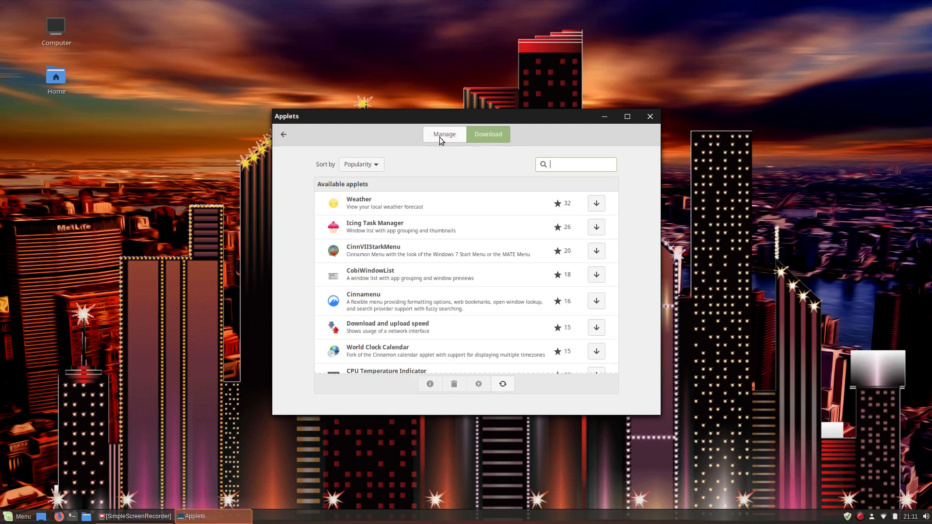
click(286, 136)
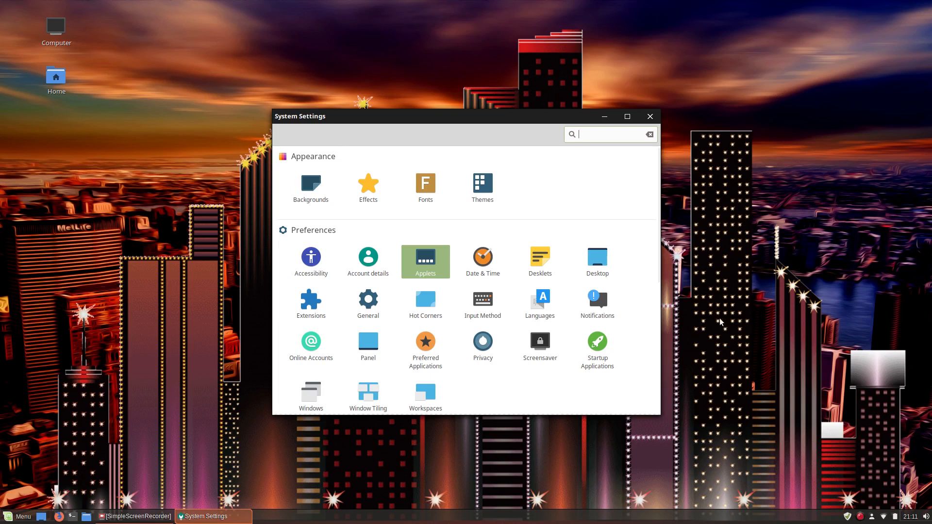
Refresh the downloadable extensions list, then open the Home folder.
click(307, 308)
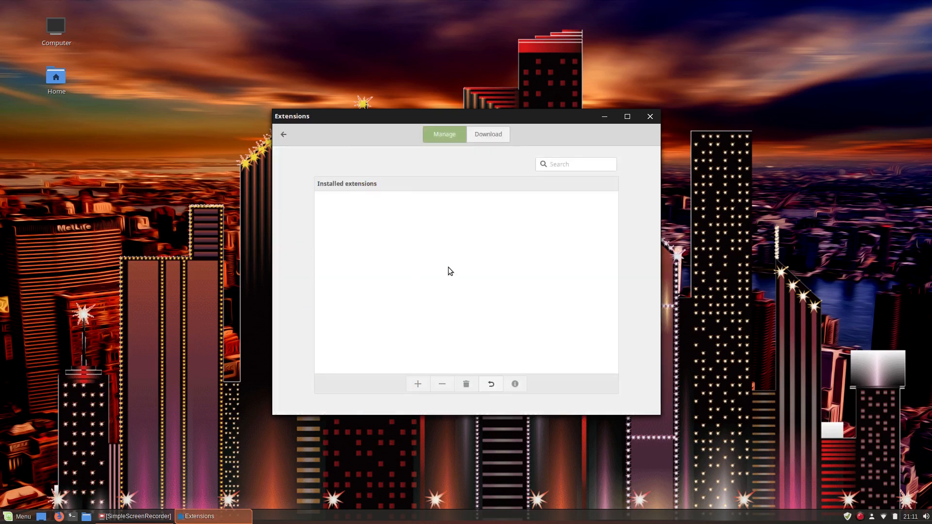
click(486, 133)
click(515, 322)
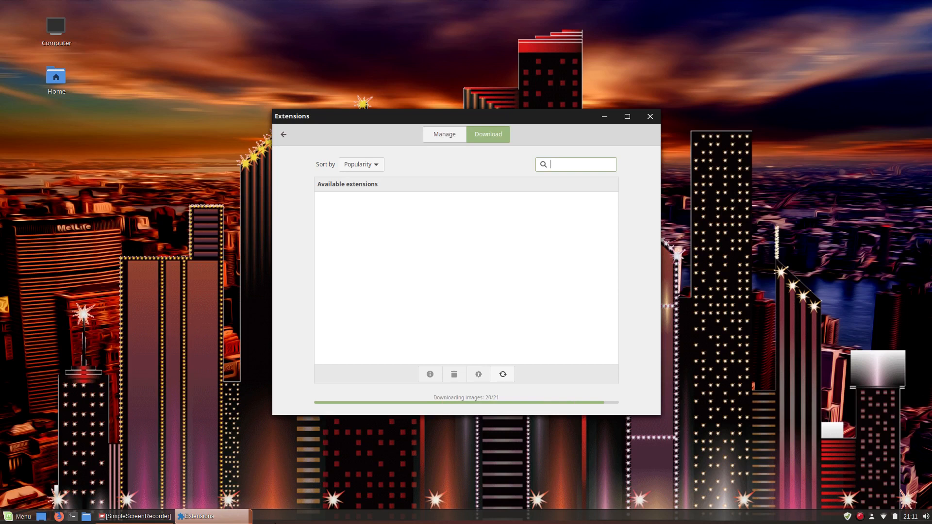
click(86, 517)
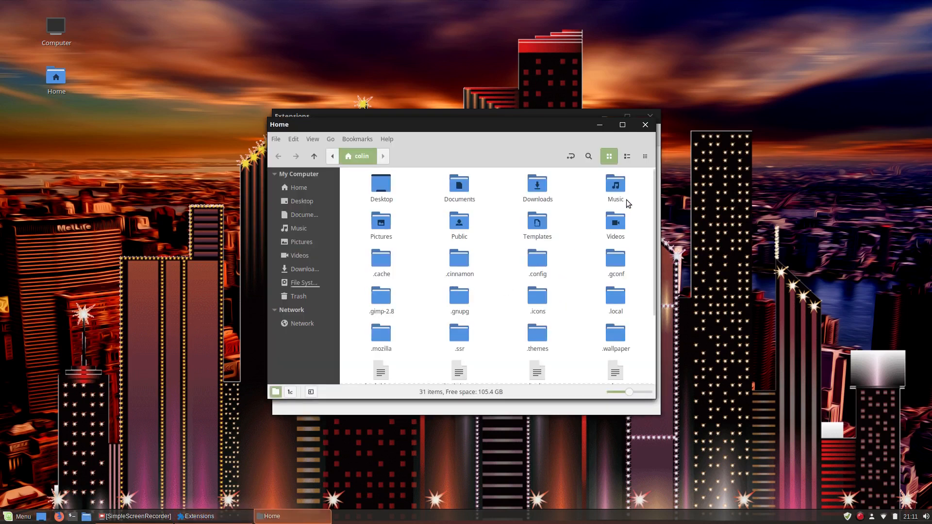
Turn off hidden files in Nemo and browse from File System to /etc/apt.
right_click(412, 247)
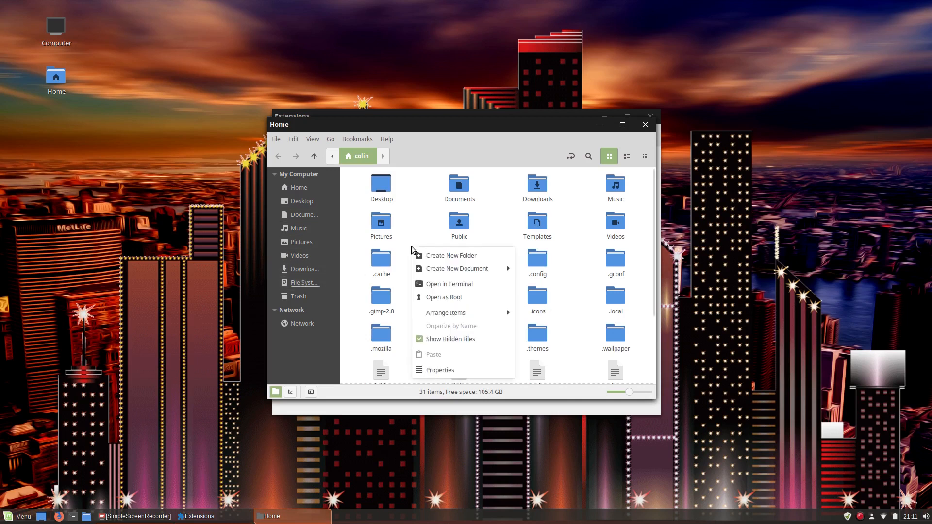
click(451, 339)
click(296, 283)
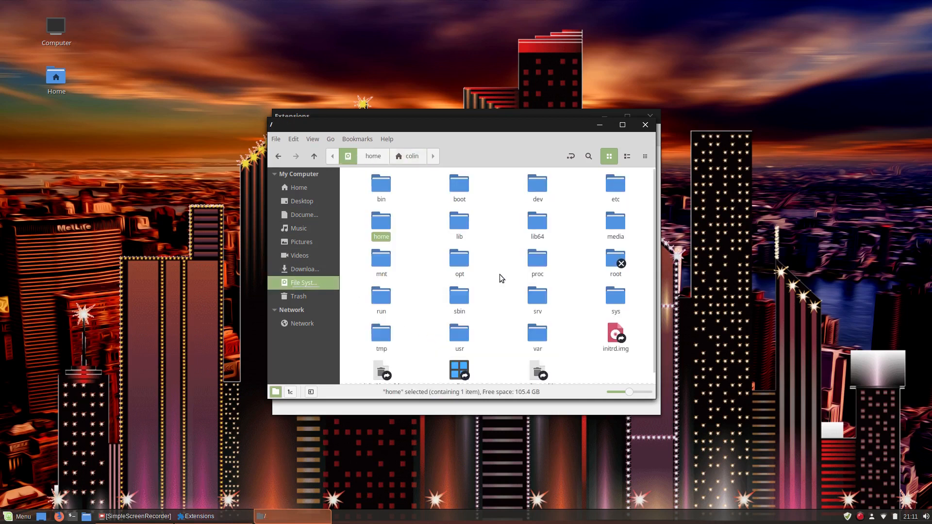
double_click(615, 185)
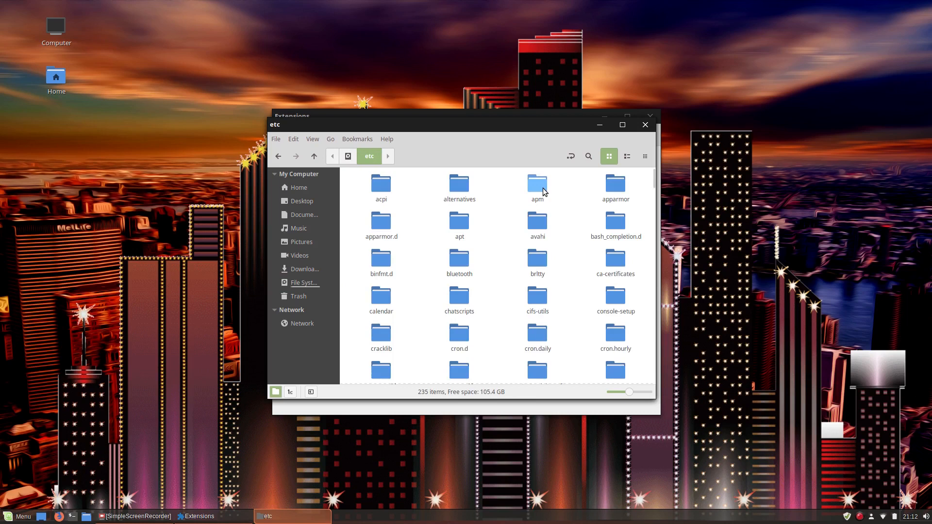
double_click(453, 219)
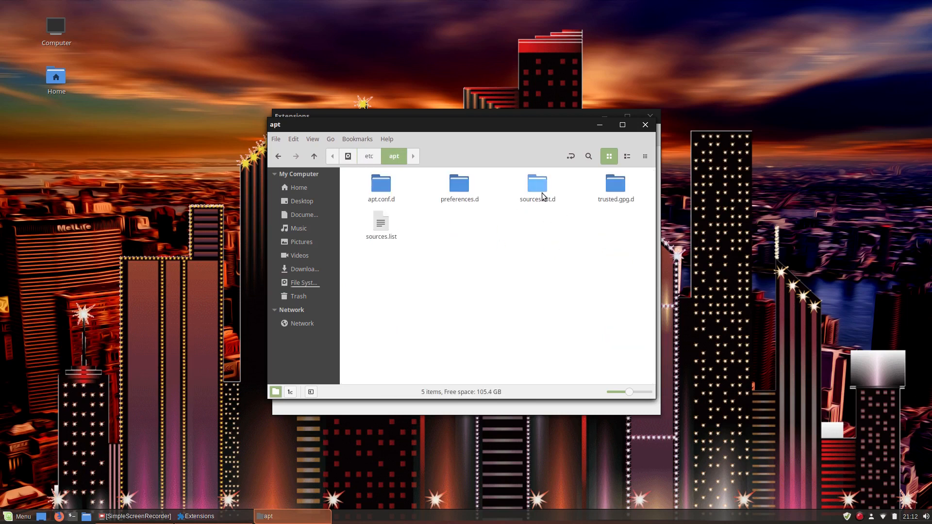
Read official-package-repositories.list inside the sources.list.d folder.
double_click(543, 196)
double_click(381, 185)
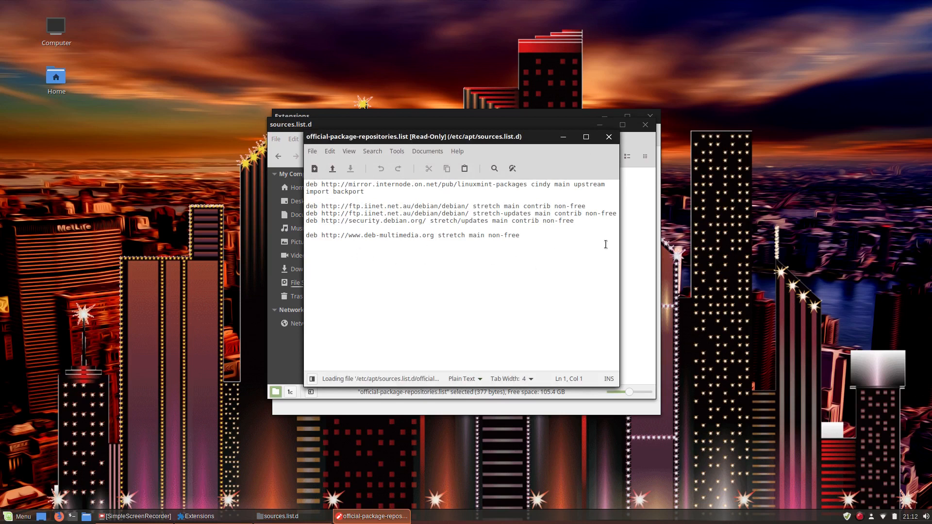
click(609, 137)
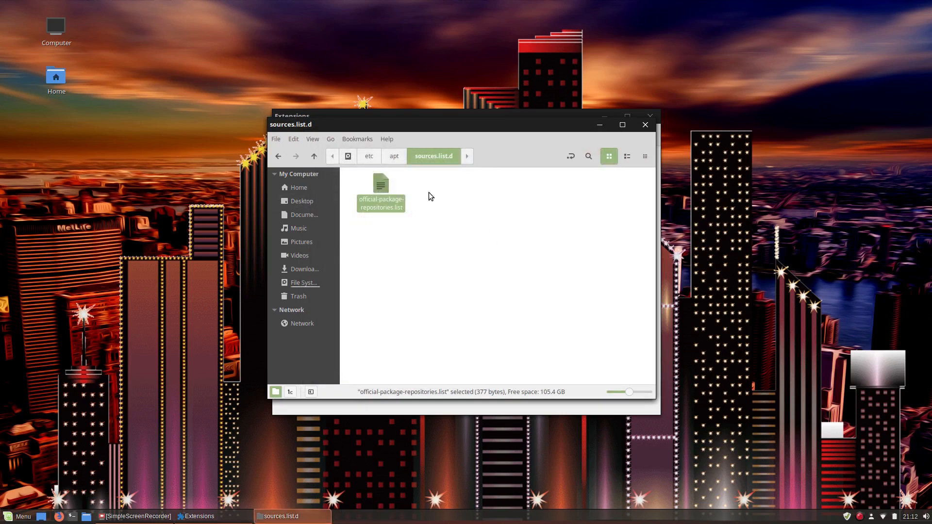
Read /etc/apt/sources.list, then close it, Nemo and the extensions settings window.
click(394, 157)
double_click(386, 218)
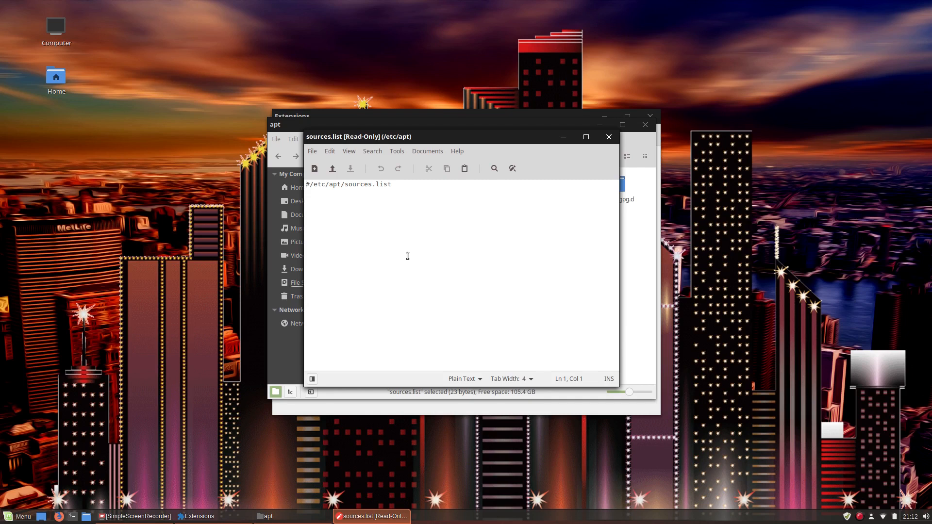
click(609, 136)
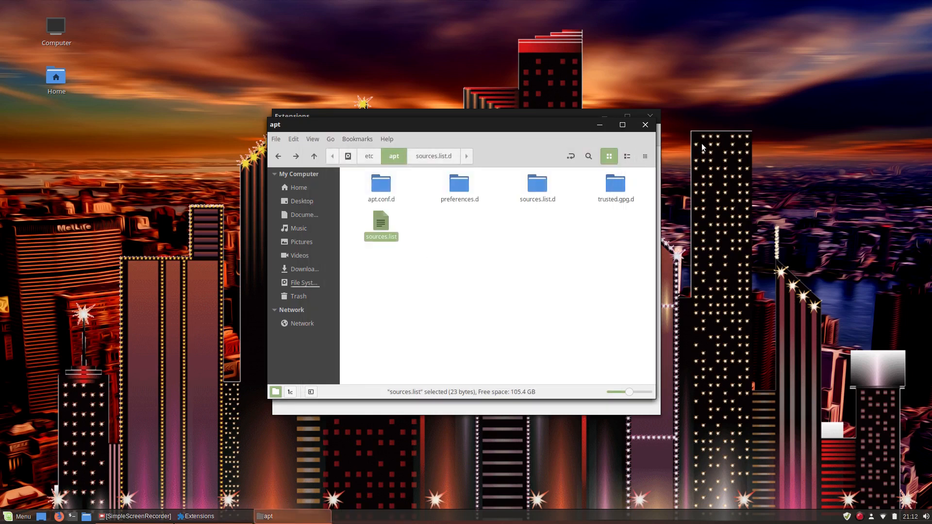
click(646, 125)
click(650, 116)
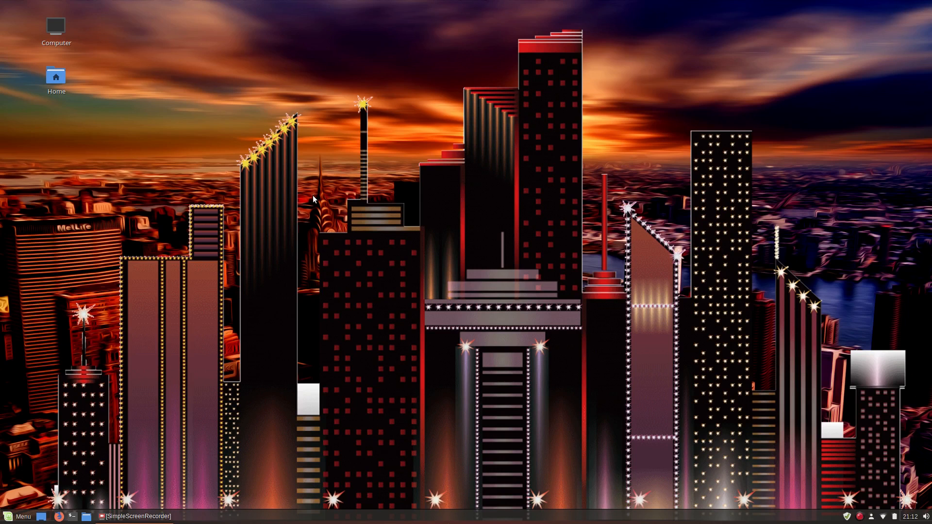
click(17, 518)
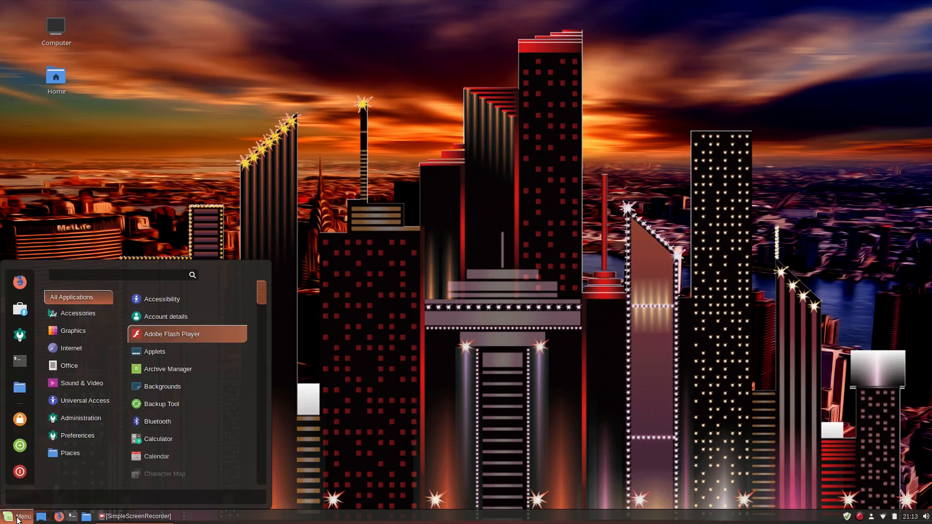
mouse_move(75, 456)
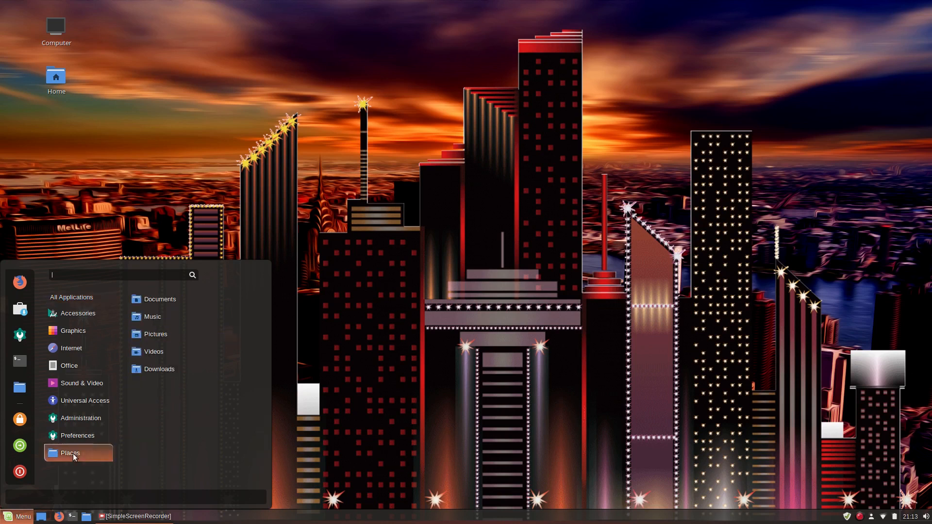
click(6, 519)
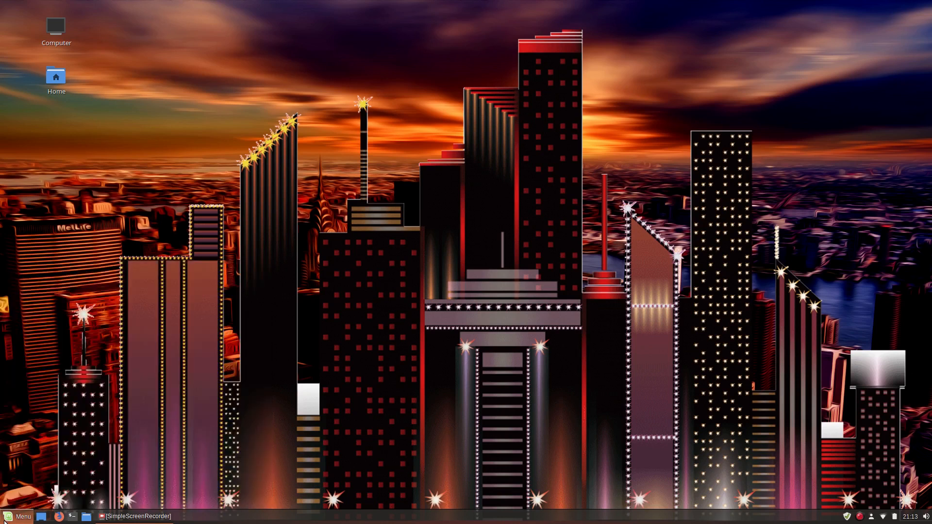